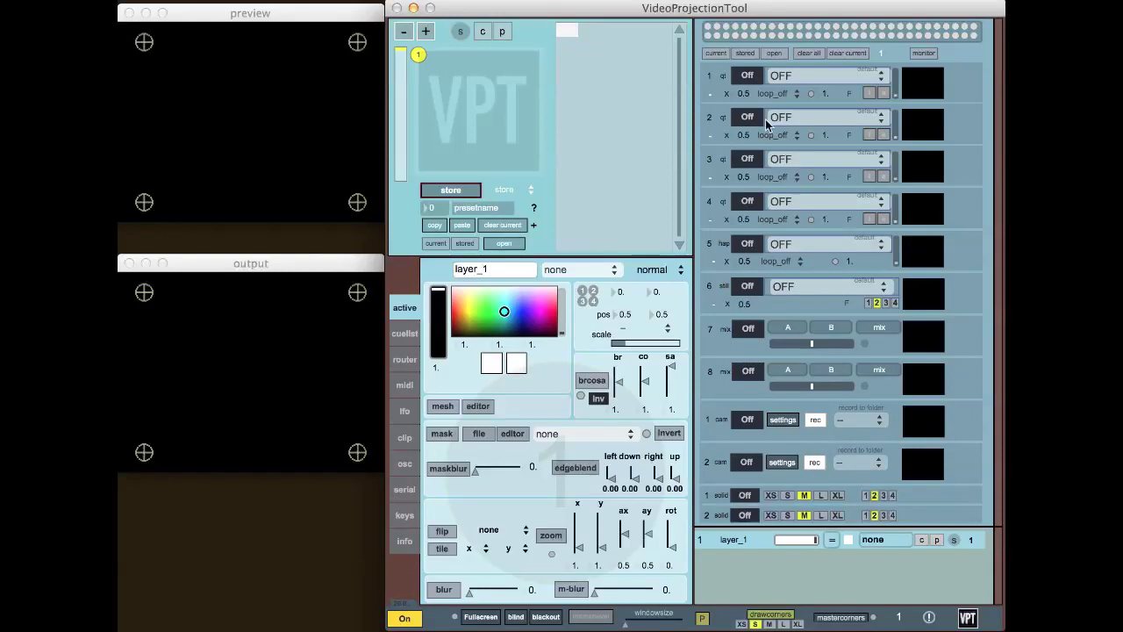
# Step: Switch on video source 1 with vpt07.png and assign 1video as the source of layer_1
pyautogui.click(750, 76)
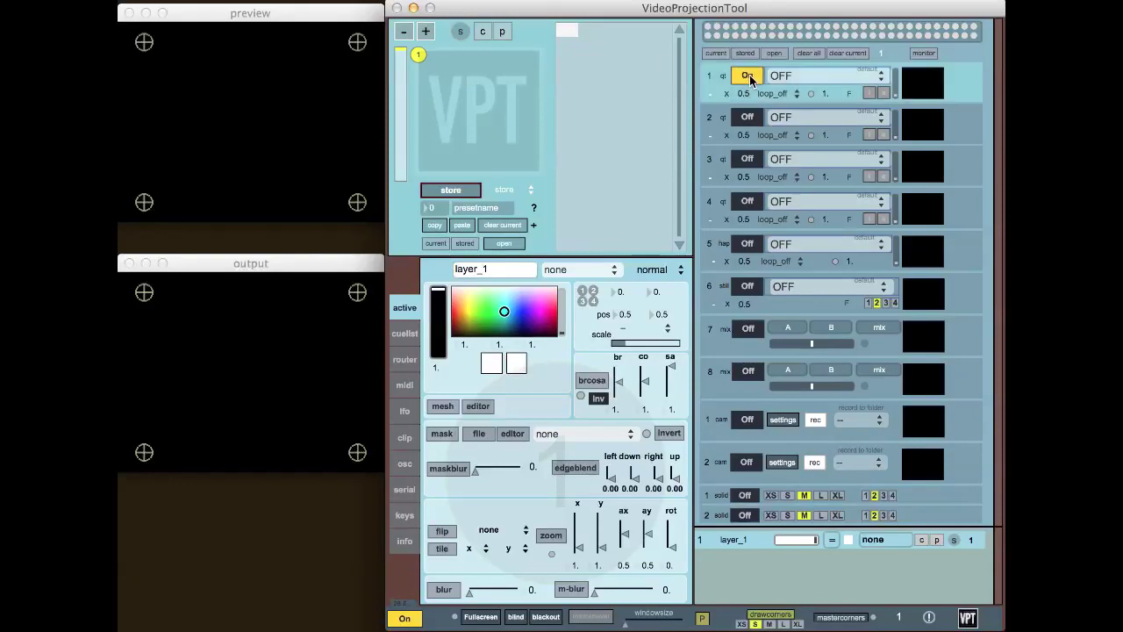
pyautogui.click(800, 75)
pyautogui.click(806, 186)
pyautogui.click(884, 539)
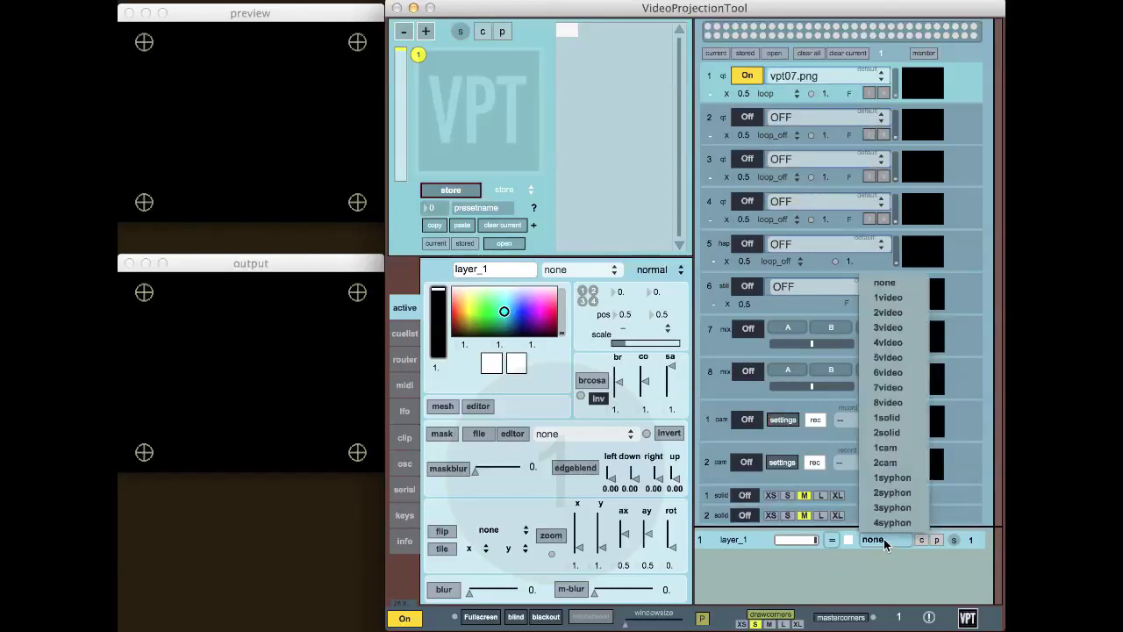
pyautogui.click(887, 298)
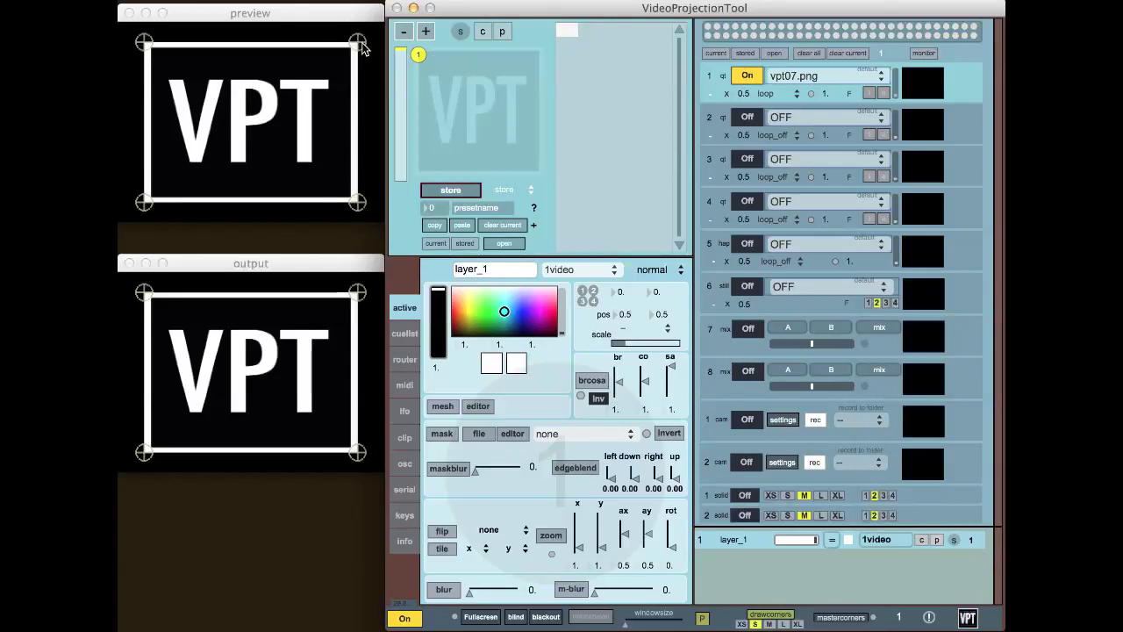
# Step: Reshape layer_1 in the preview by moving all four corners inward into an irregular quadrilateral with a narrower base
pyautogui.moveTo(358, 43); pyautogui.dragTo(306, 53)
pyautogui.moveTo(358, 200); pyautogui.dragTo(245, 218)
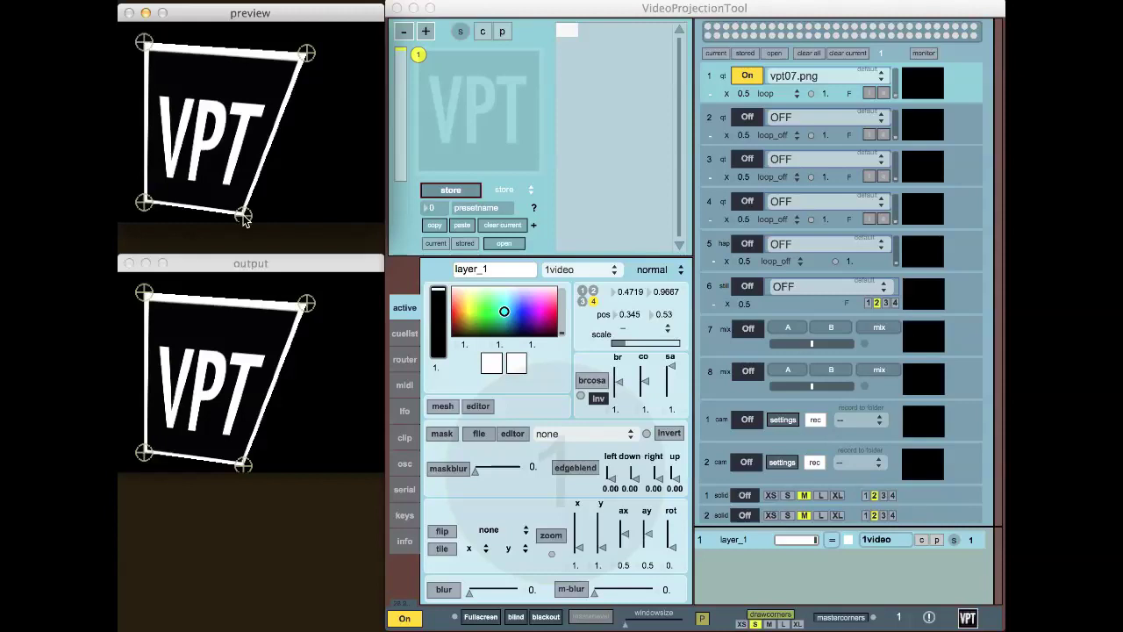
pyautogui.moveTo(144, 44); pyautogui.dragTo(158, 80)
pyautogui.moveTo(146, 204); pyautogui.dragTo(162, 220)
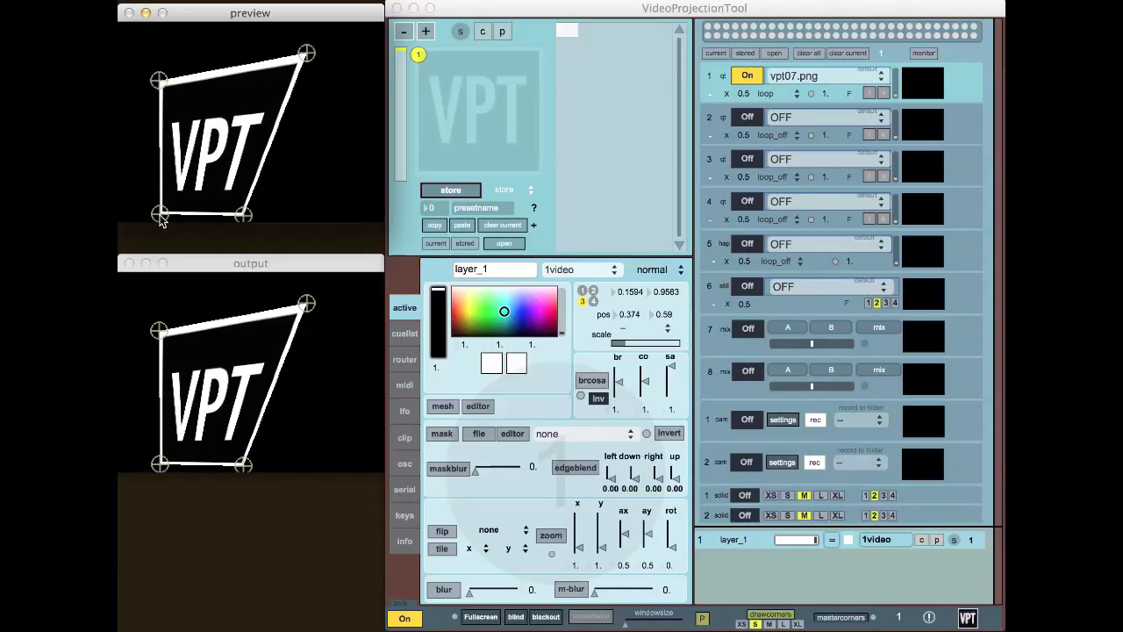
# Step: Try pulling layer_1's upper-right corner across the shape toward its left edge, and undo that corner move
pyautogui.moveTo(305, 54); pyautogui.dragTo(291, 63)
pyautogui.moveTo(247, 104); pyautogui.dragTo(178, 162)
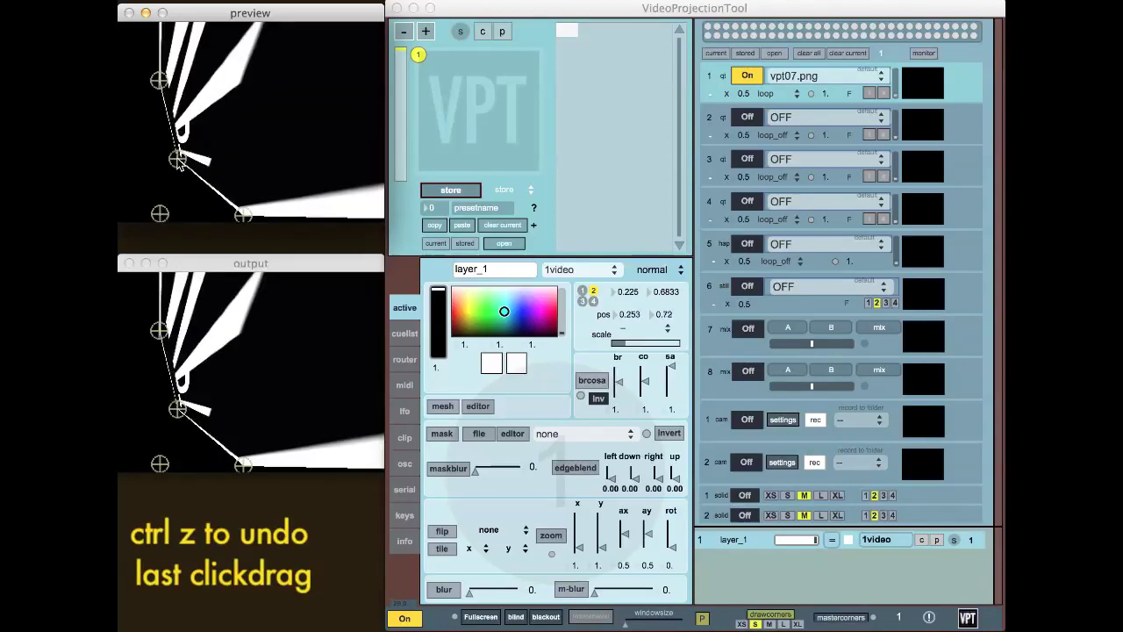
pyautogui.hotkey('ctrl', 'z')
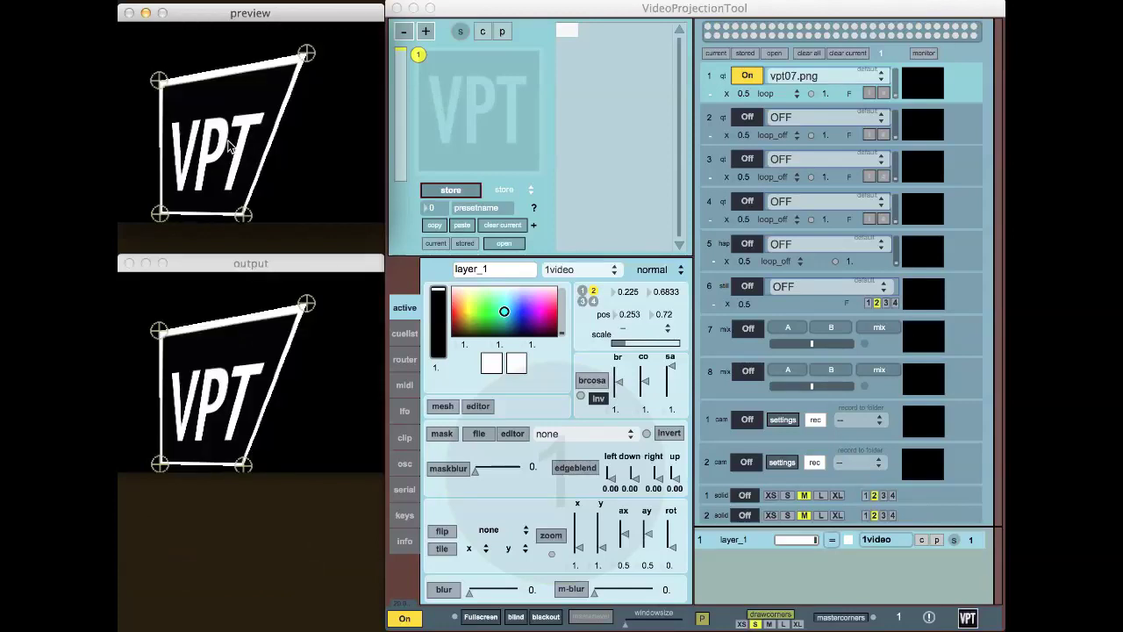
# Step: Scale the whole of layer_1 down in the preview and store the current state as a preset
pyautogui.keyDown('shift'); pyautogui.moveTo(229, 147); pyautogui.dragTo(178, 106); pyautogui.keyUp('shift')
pyautogui.click(450, 190)
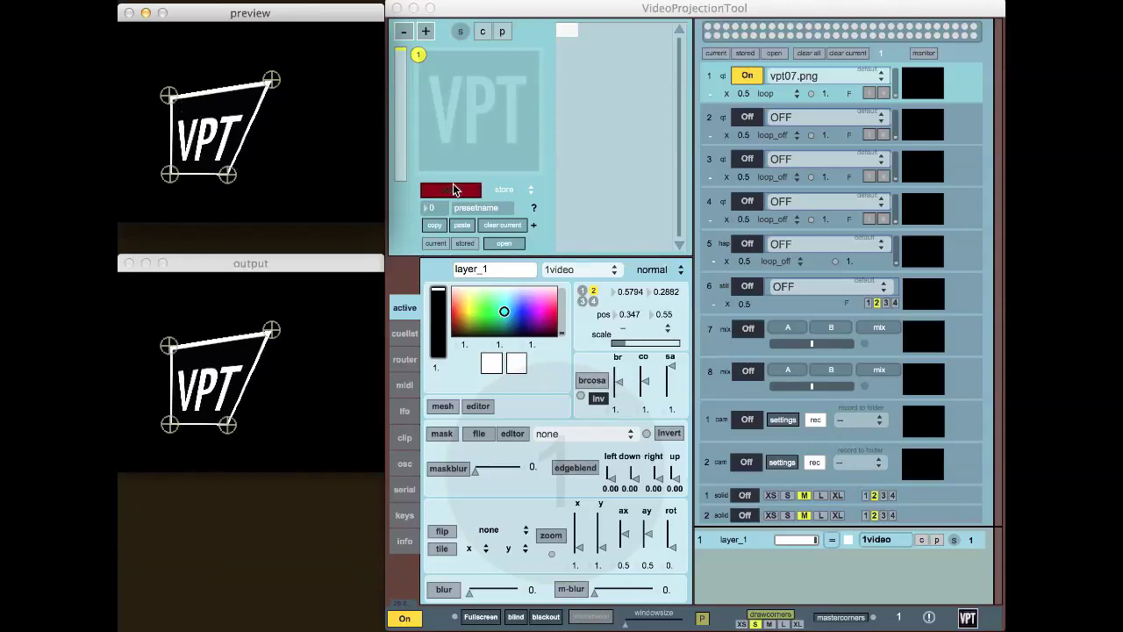
# Step: Scale layer_1 up slightly and set its position to about 0.53 horizontally and 0.61 vertically
pyautogui.moveTo(625, 343); pyautogui.dragTo(632, 263)
pyautogui.moveTo(664, 314)
pyautogui.mouseDown()
pyautogui.moveTo(664, 351)
pyautogui.moveTo(664, 307)
pyautogui.mouseUp()
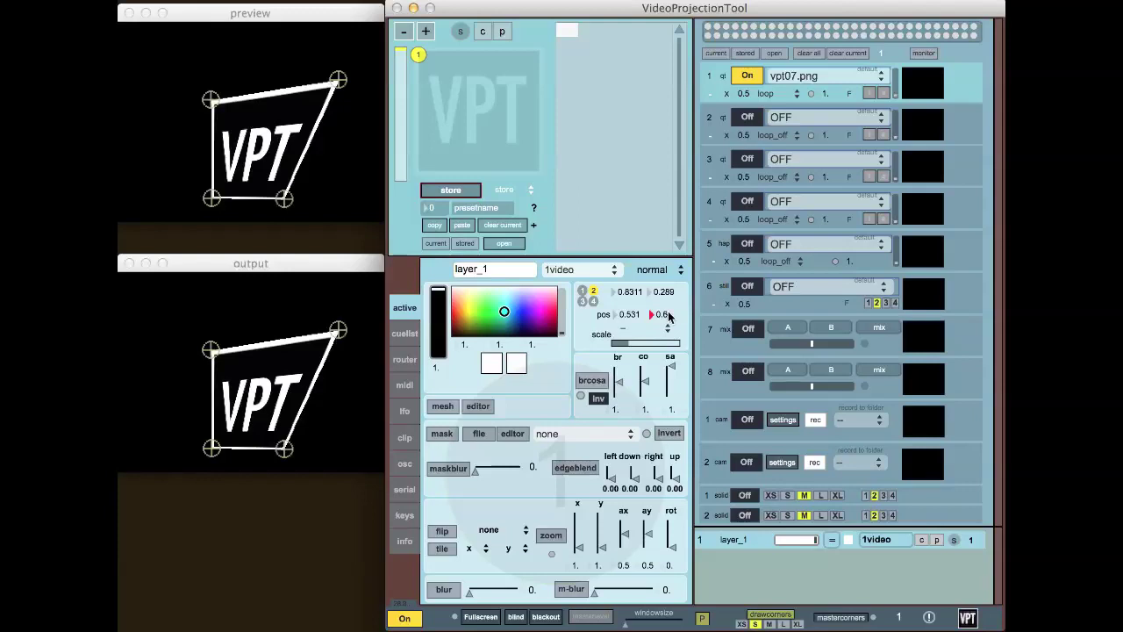
# Step: Select corner 4 of layer_1 and fine-tune its coordinates to about 0.6563 and 0.8917
pyautogui.click(596, 302)
pyautogui.moveTo(637, 292); pyautogui.dragTo(636, 289)
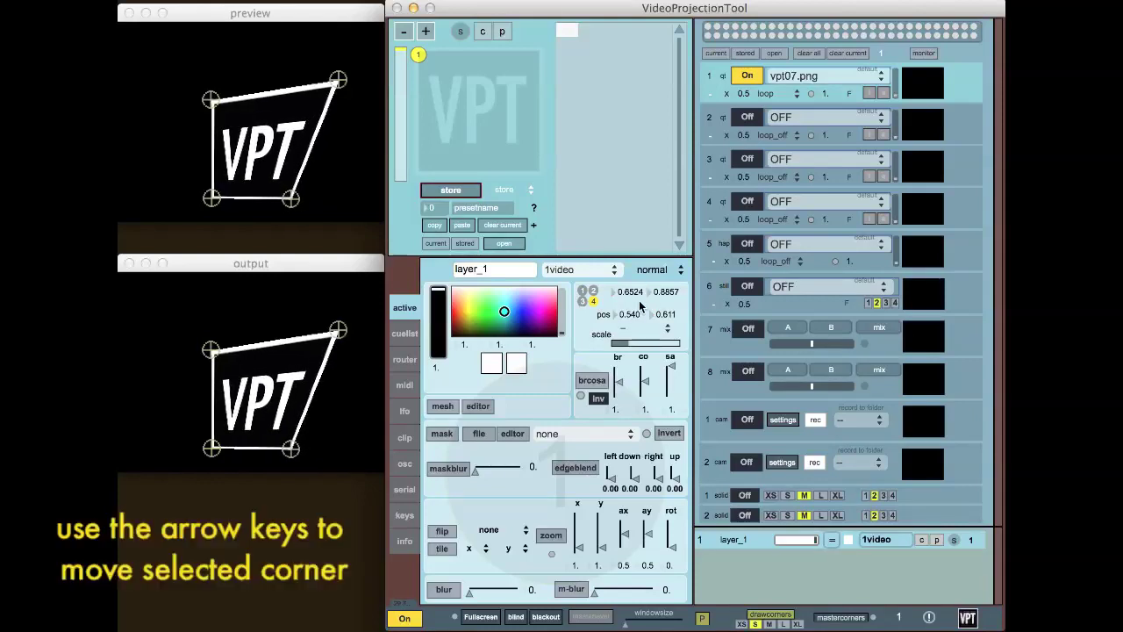
pyautogui.press('Up')
pyautogui.press('Up')
pyautogui.press('Up')
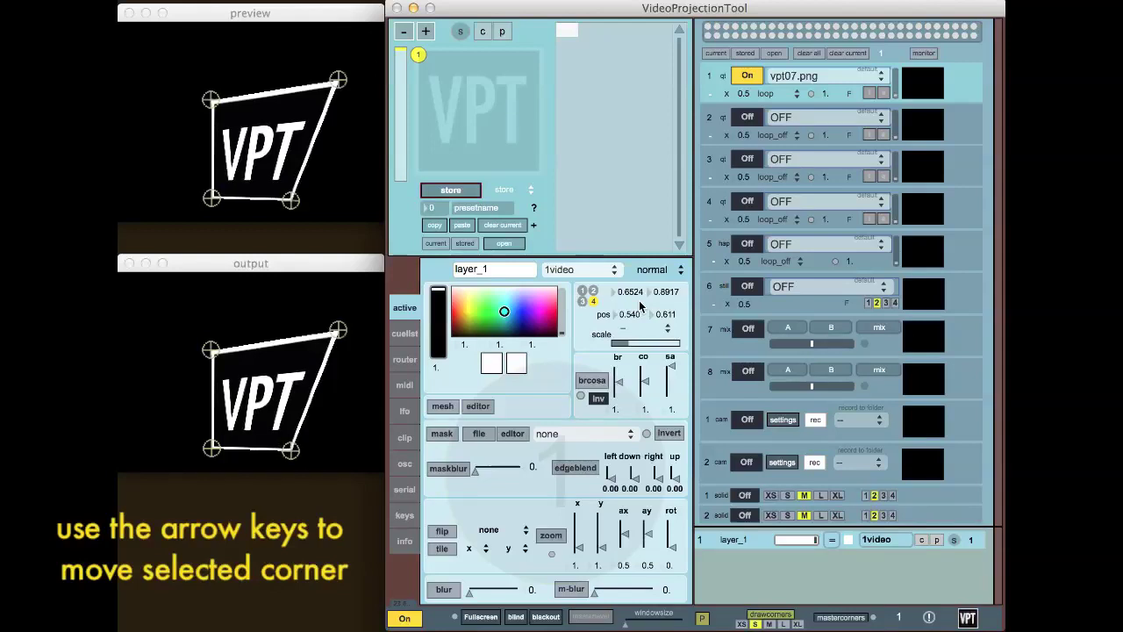
pyautogui.press('Right')
pyautogui.press('Right')
pyautogui.press('Right')
pyautogui.press('Up')
pyautogui.press('Up')
pyautogui.press('Up')
pyautogui.press('Up')
pyautogui.press('Up')
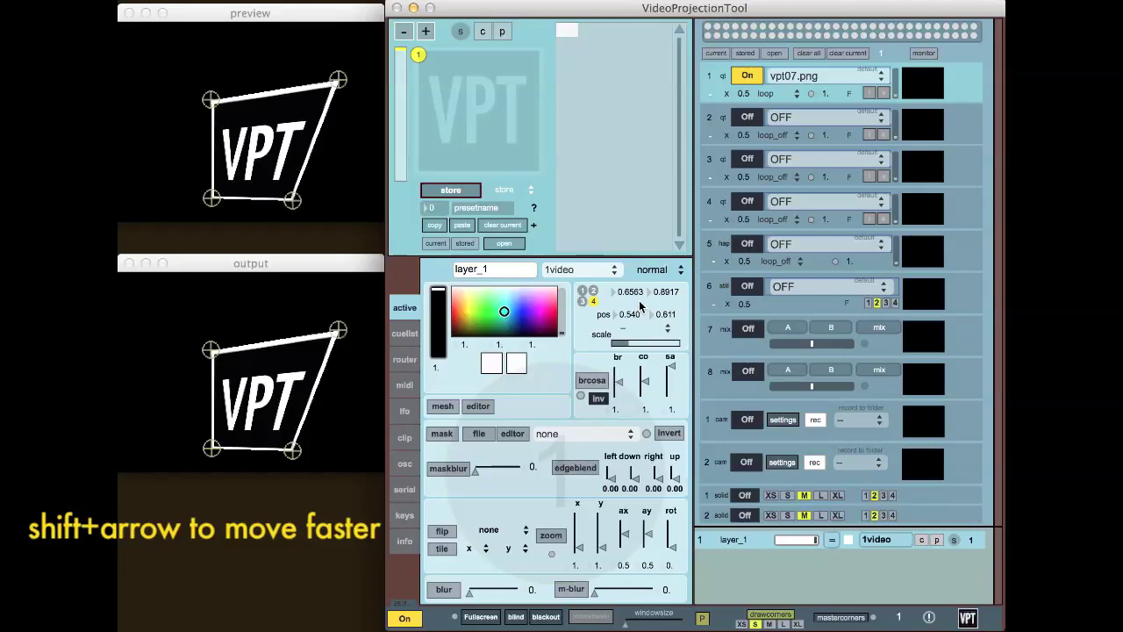
# Step: Nudge corner 4 in larger increments to about 0.6742 and 0.9222, and move the whole layer to position 0.259, 0.52
pyautogui.hotkey('shift', 'Up')
pyautogui.hotkey('shift', 'Up')
pyautogui.hotkey('shift', 'Up')
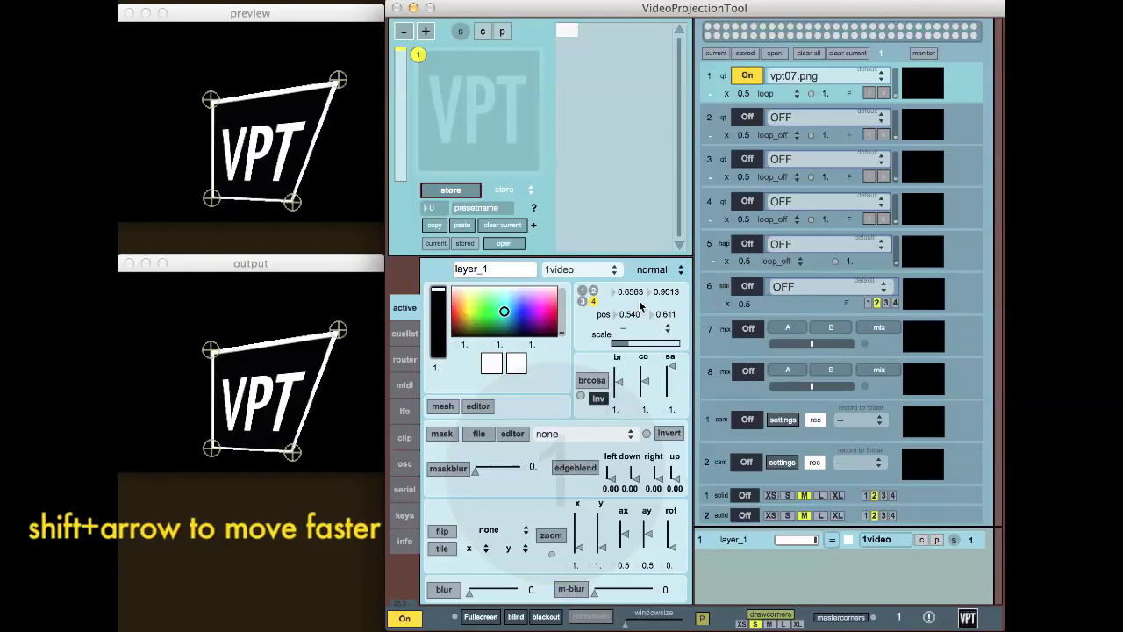
pyautogui.hotkey('shift', 'Right')
pyautogui.hotkey('shift', 'Right')
pyautogui.hotkey('shift', 'Up')
pyautogui.hotkey('shift', 'Up')
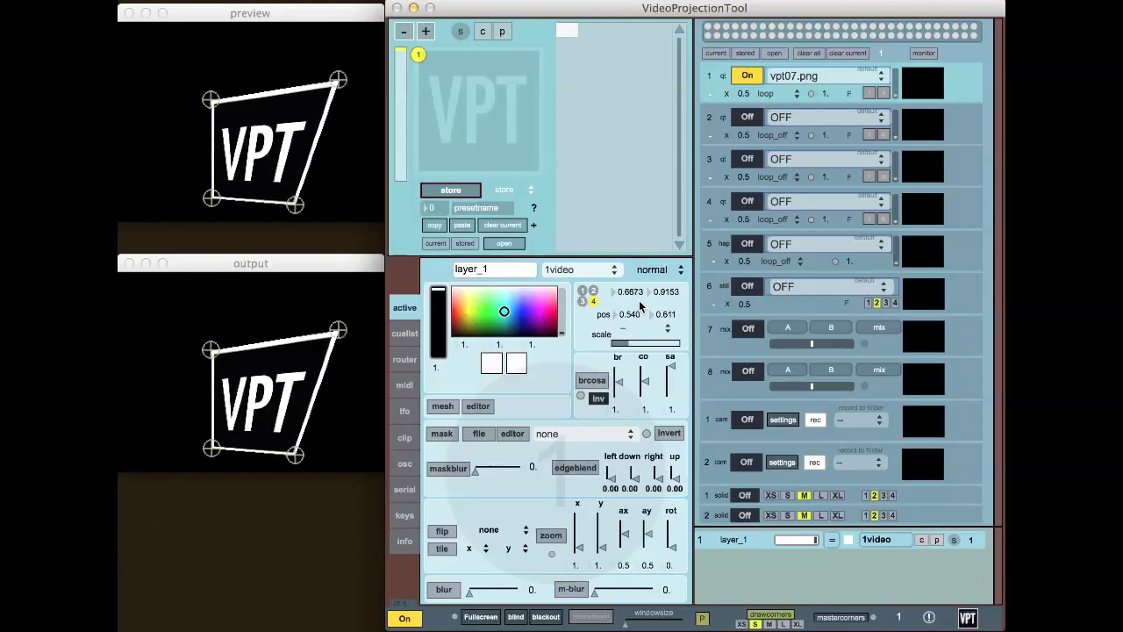
pyautogui.hotkey('shift', 'Right')
pyautogui.hotkey('shift', 'Right')
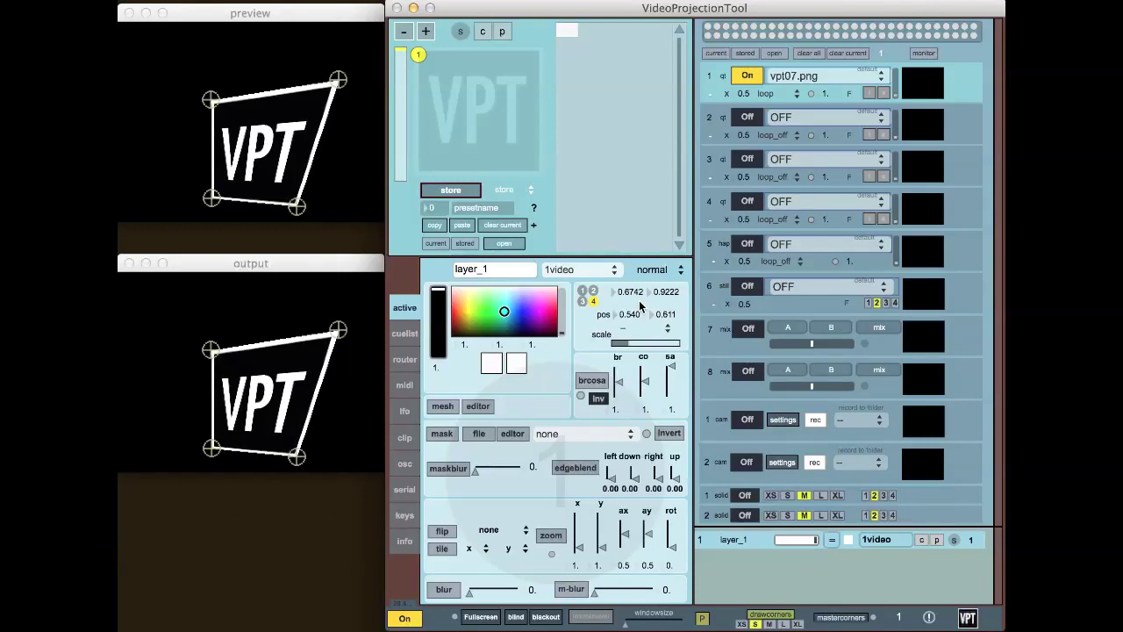
pyautogui.moveTo(274, 146); pyautogui.dragTo(188, 132)
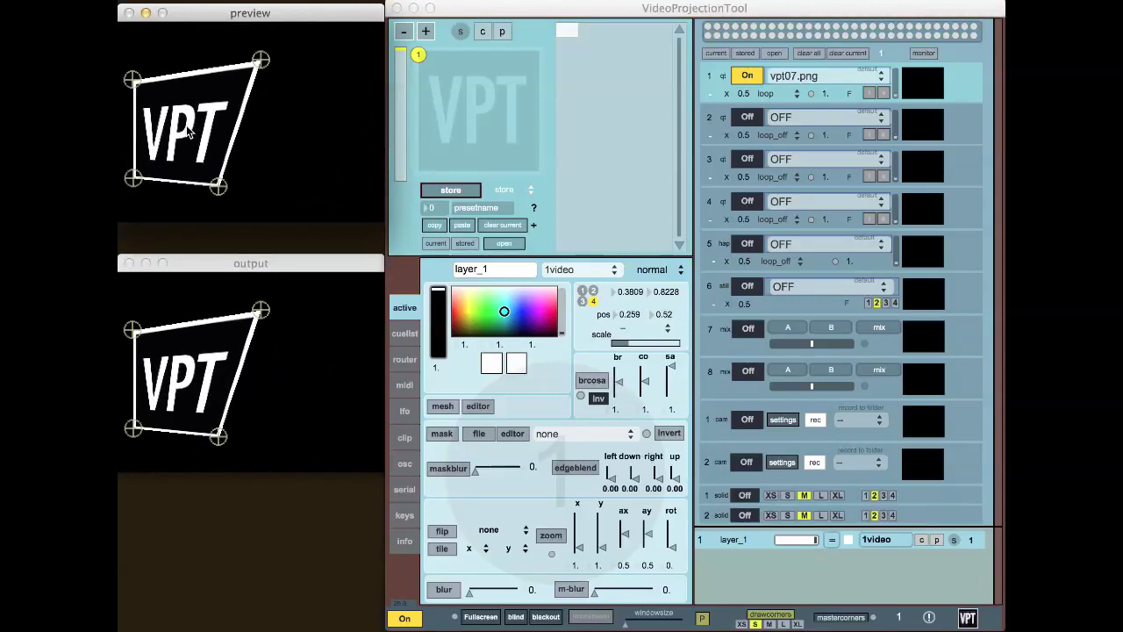
# Step: Add a second layer and feed it from 1solid, with solid source 1 switched on at size XL
pyautogui.click(426, 32)
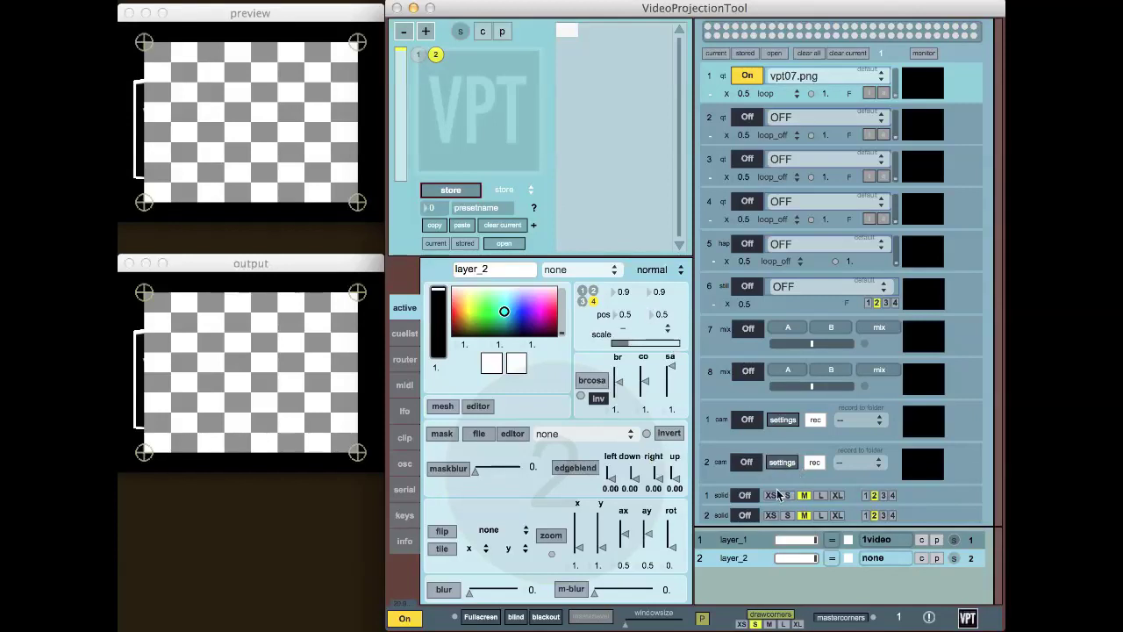
pyautogui.click(745, 497)
pyautogui.click(838, 495)
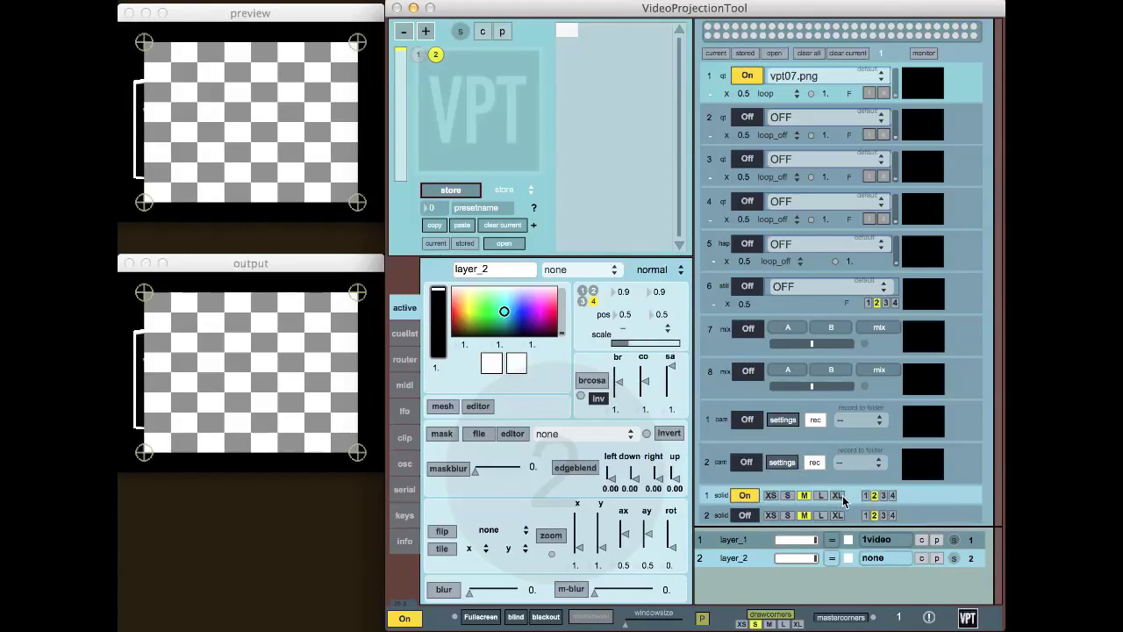
pyautogui.click(885, 559)
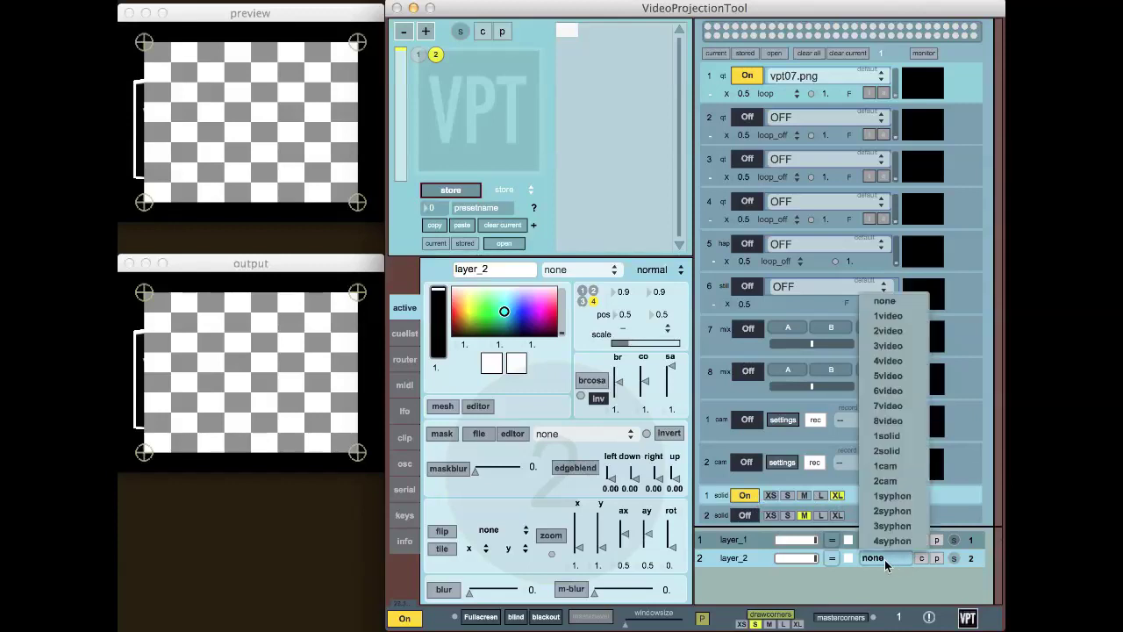
pyautogui.click(888, 436)
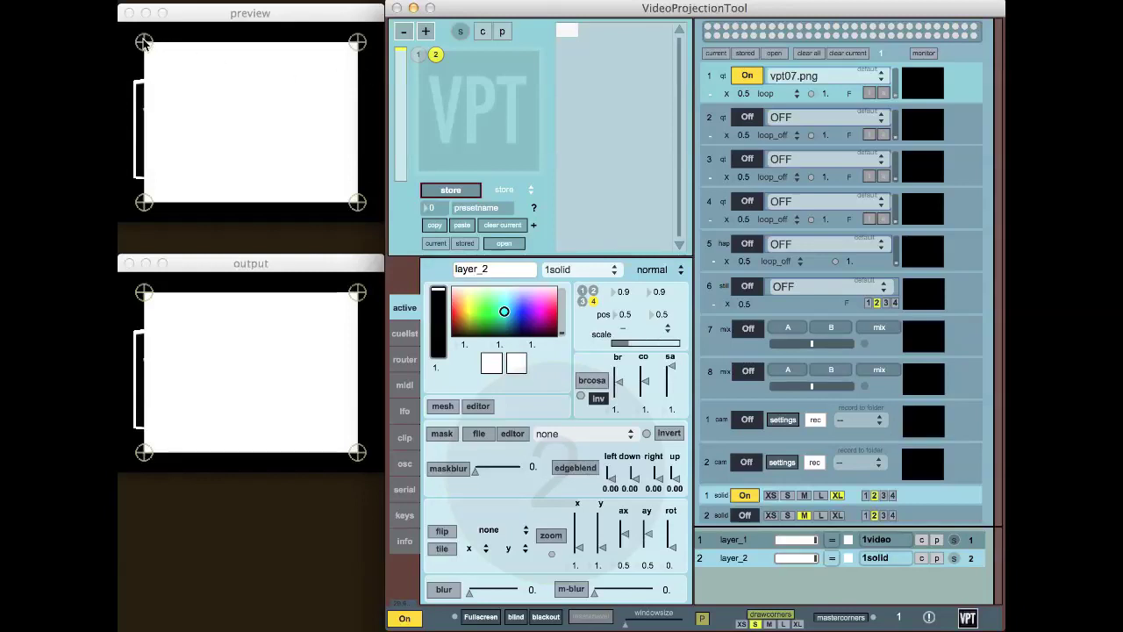
# Step: Align layer_2's two left corners with the slanted right edge of the VPT layer, at about 0.56, 0.20 and 0.41, 0.83
pyautogui.click(161, 63)
pyautogui.moveTo(160, 63); pyautogui.dragTo(283, 82)
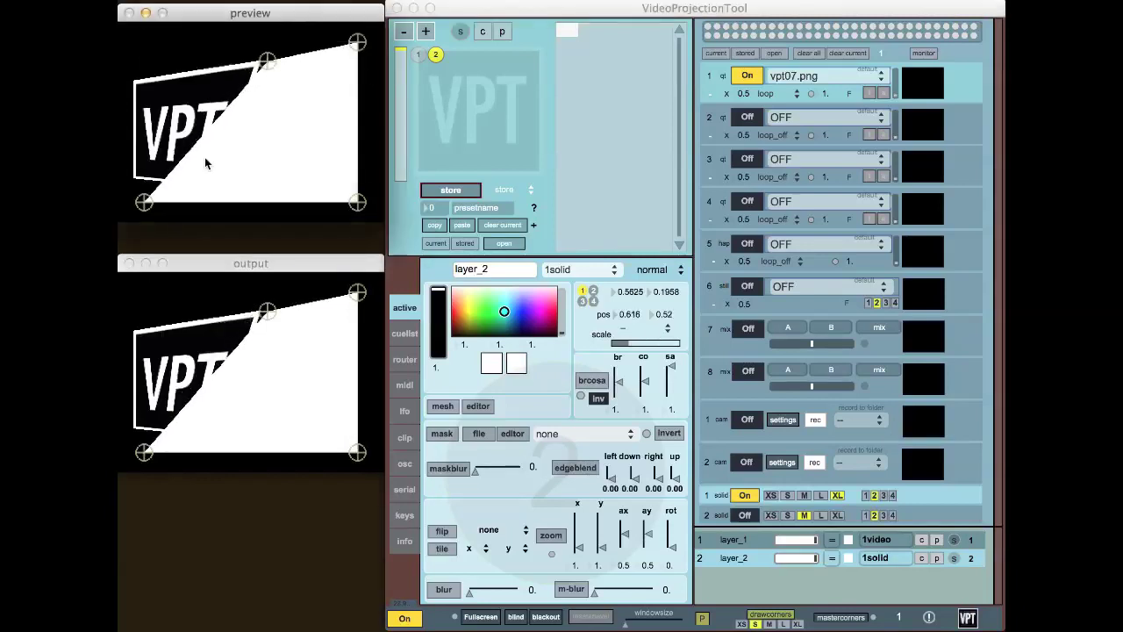
pyautogui.moveTo(145, 203); pyautogui.dragTo(226, 193)
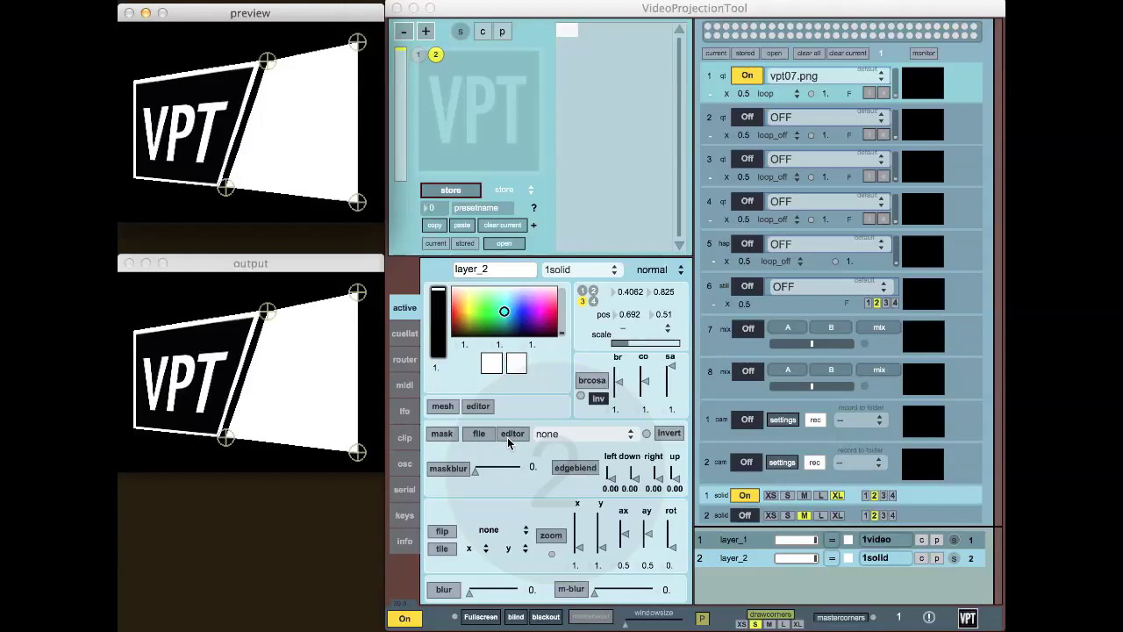
# Step: Open the mask editor for layer_2 and add seven points along the triangle's left side to form a bulging outline
pyautogui.click(507, 437)
pyautogui.moveTo(760, 13); pyautogui.dragTo(566, 104)
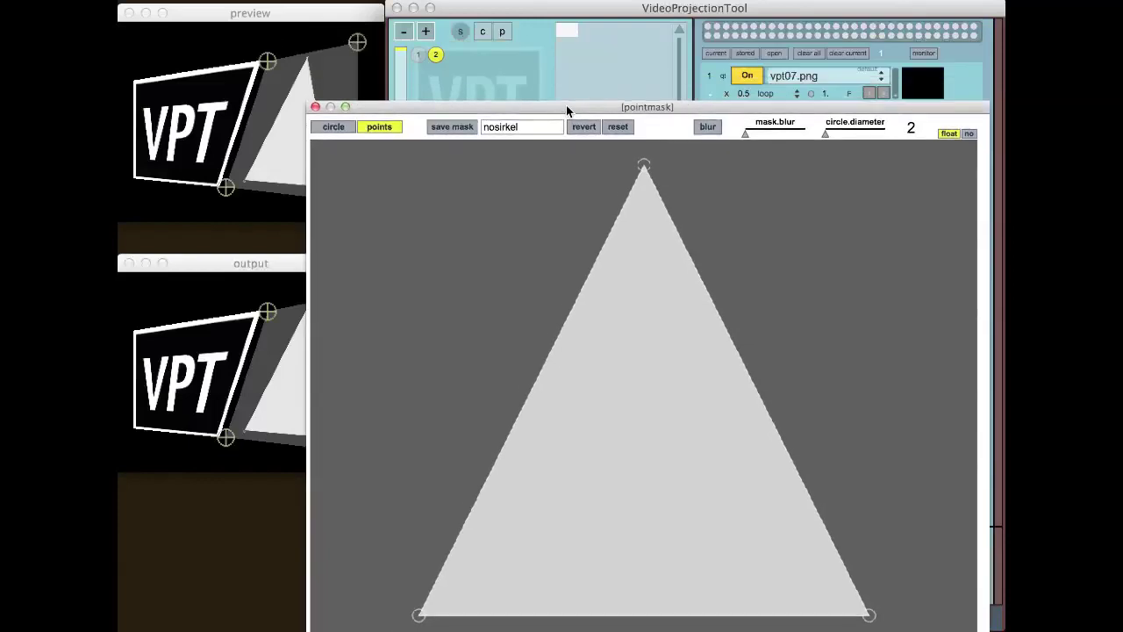
pyautogui.click(567, 266)
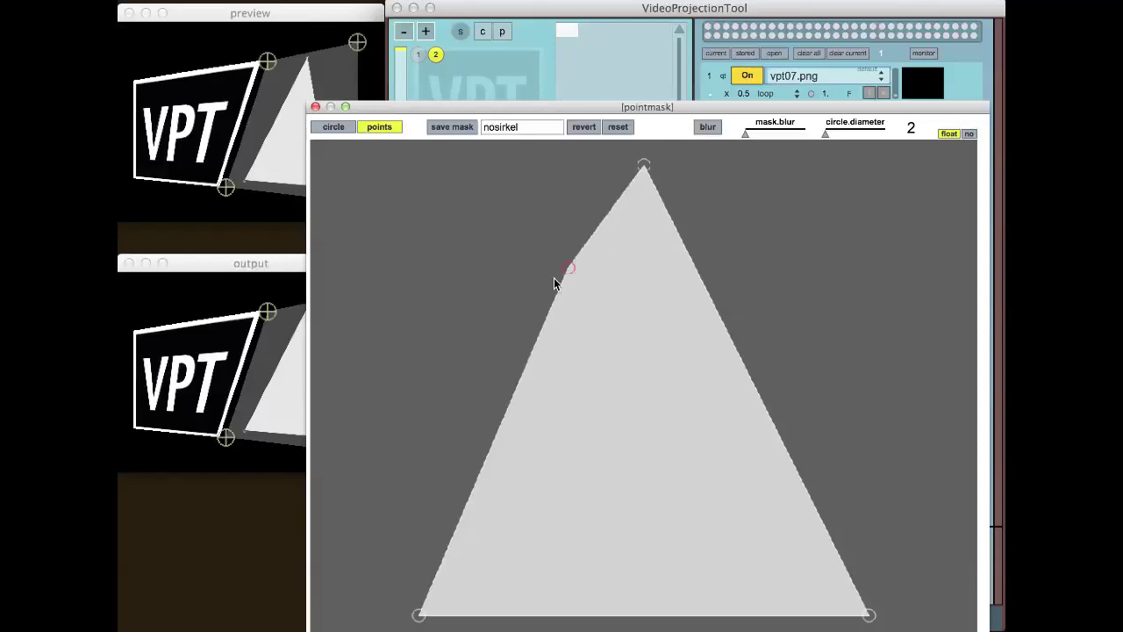
pyautogui.click(520, 304)
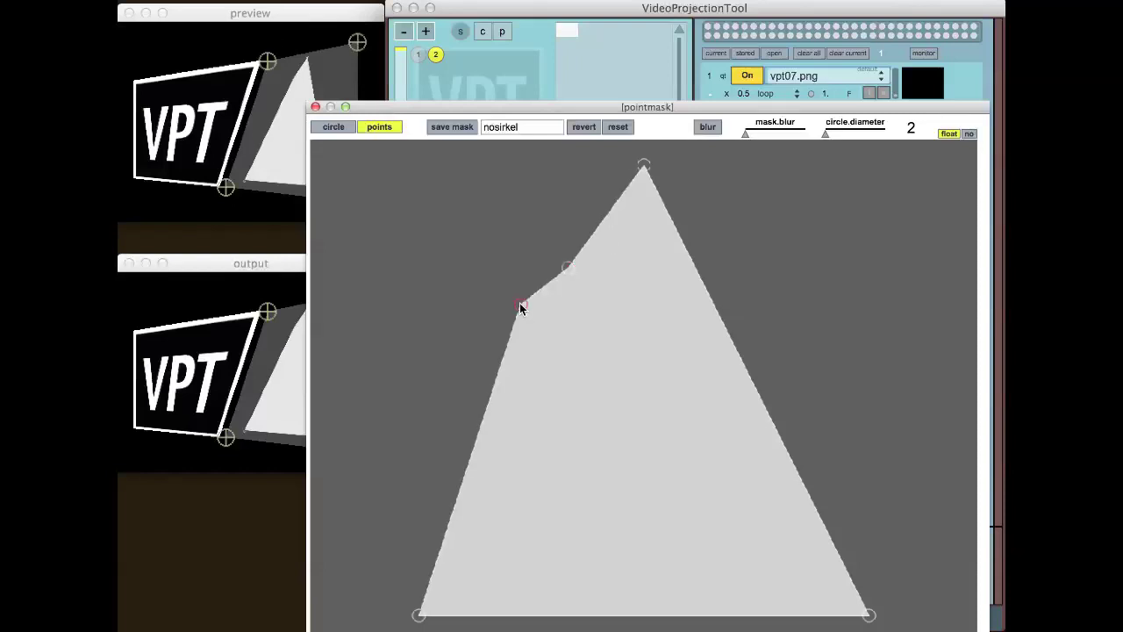
pyautogui.click(476, 332)
pyautogui.click(436, 362)
pyautogui.click(431, 409)
pyautogui.click(457, 445)
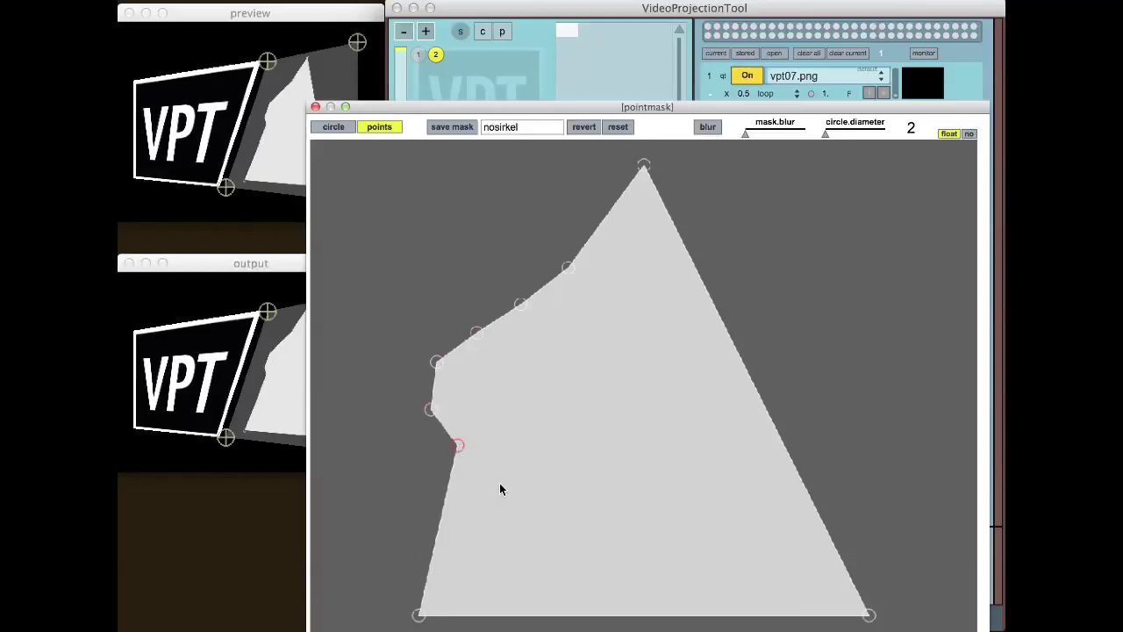
pyautogui.click(503, 491)
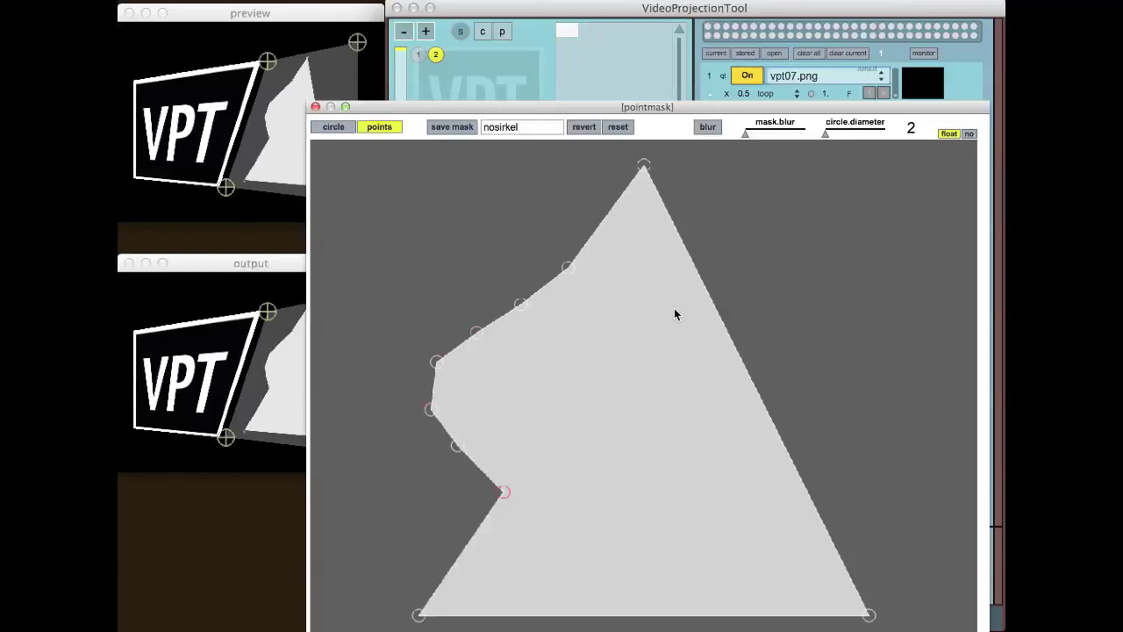
# Step: Add six points along the mask's right side to form an inward curve followed by a step outward
pyautogui.click(660, 238)
pyautogui.click(673, 313)
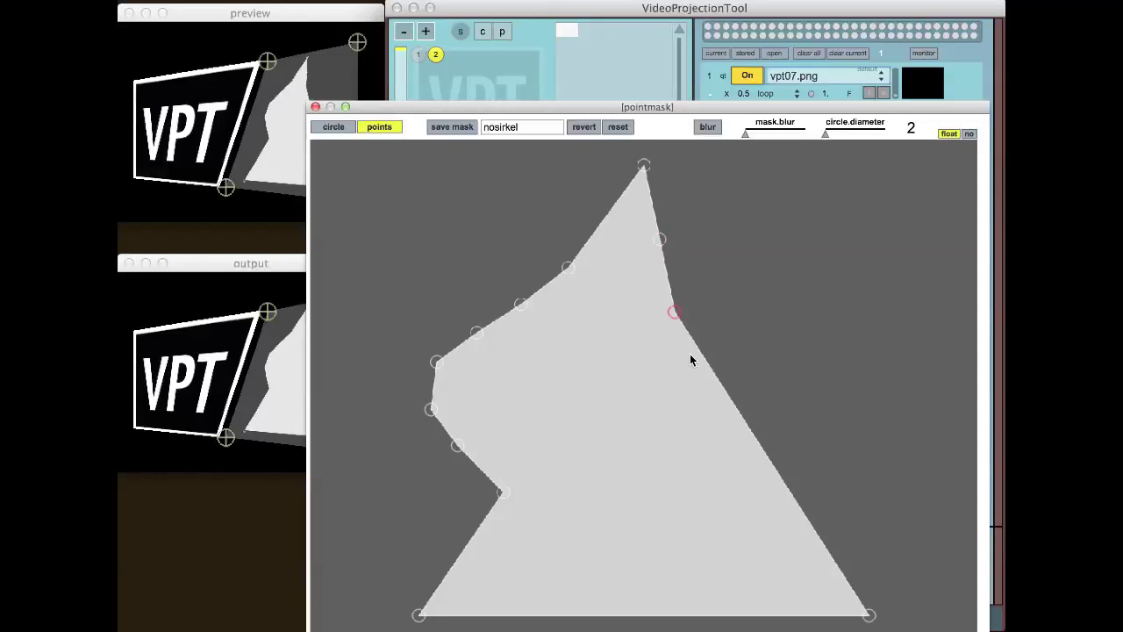
pyautogui.click(696, 361)
pyautogui.click(762, 378)
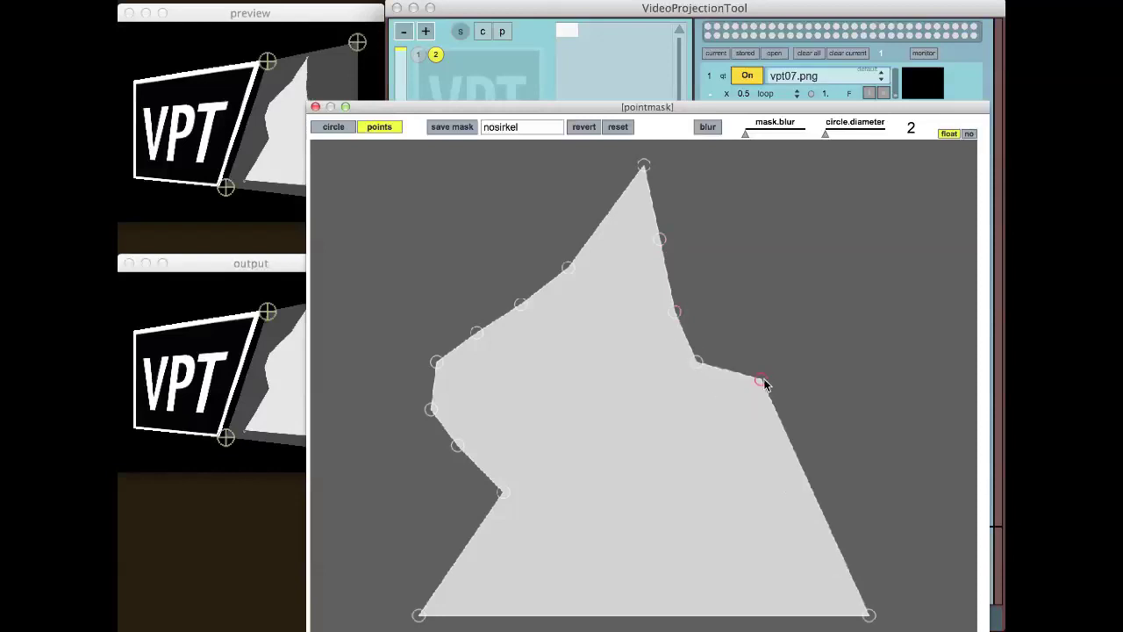
pyautogui.click(816, 375)
pyautogui.click(831, 491)
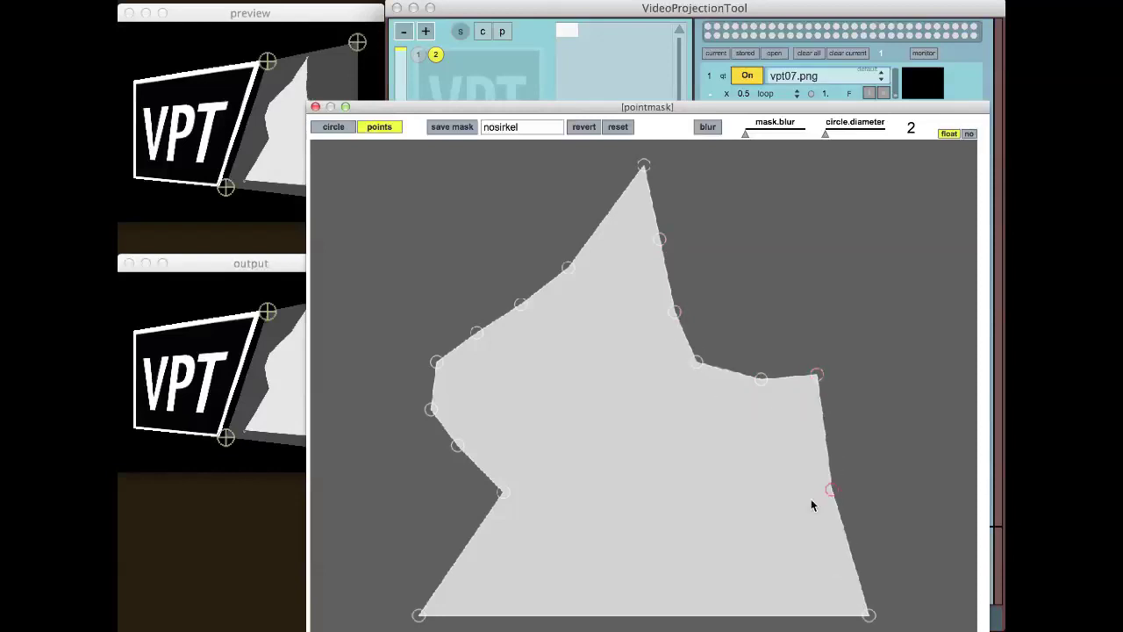
# Step: Add four points along the mask's lower-left edge to curve it out toward the bottom-left corner
pyautogui.click(502, 524)
pyautogui.click(490, 545)
pyautogui.click(478, 558)
pyautogui.click(433, 581)
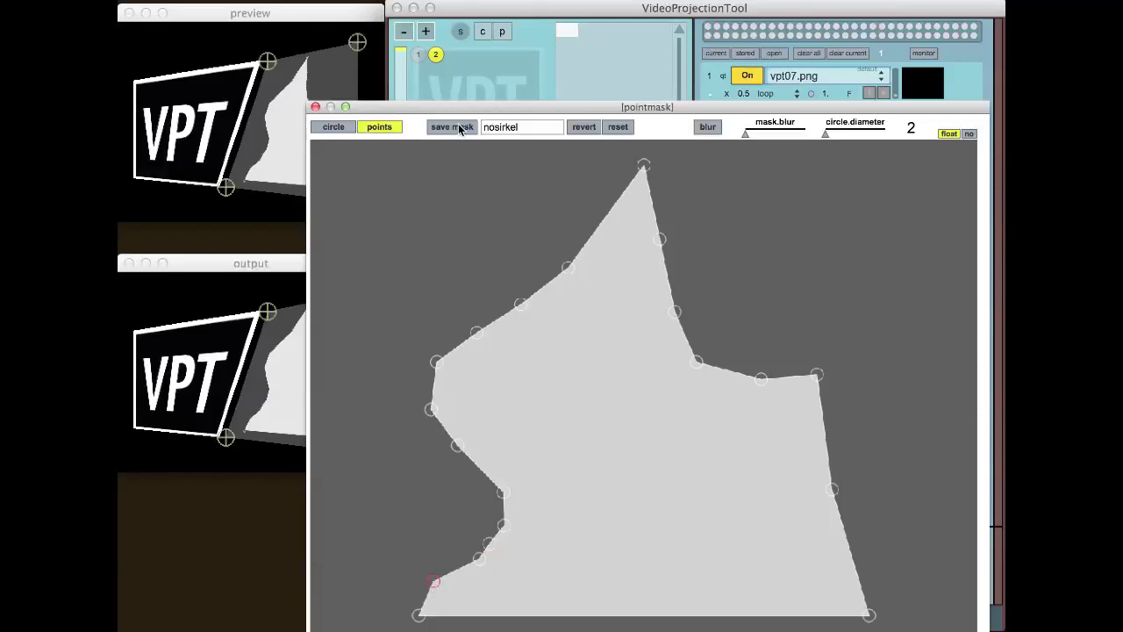
# Step: Try blurring the mask and return the mask blur amount to its minimum
pyautogui.moveTo(450, 105); pyautogui.dragTo(494, 69)
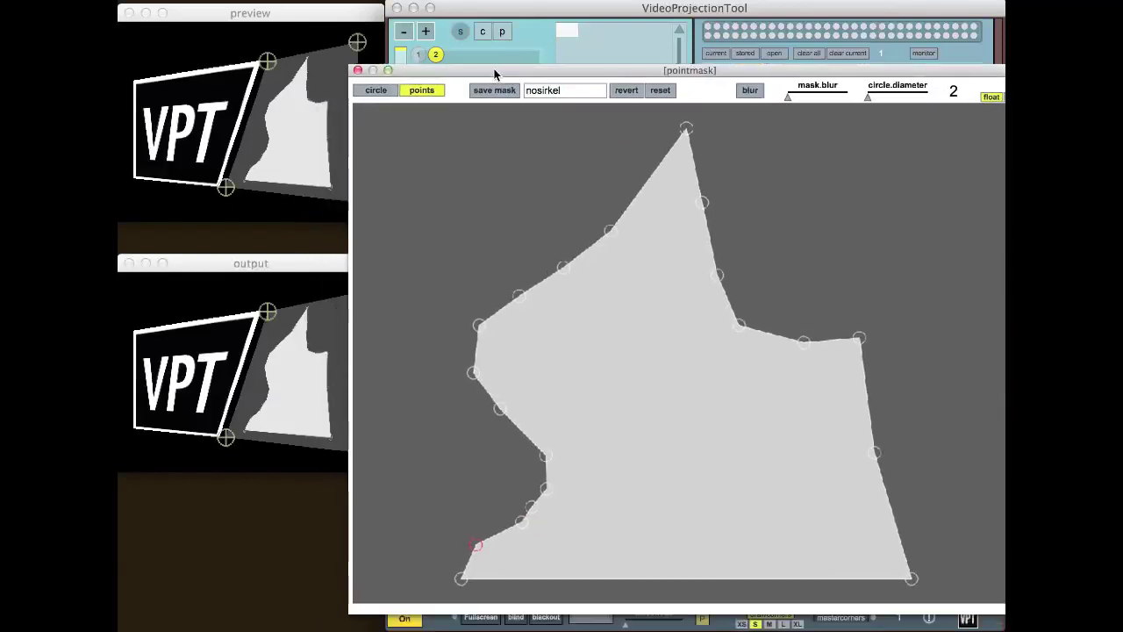
pyautogui.click(752, 91)
pyautogui.moveTo(804, 96); pyautogui.dragTo(787, 98)
# Step: Name the mask firstmask and save it
pyautogui.doubleClick(570, 91)
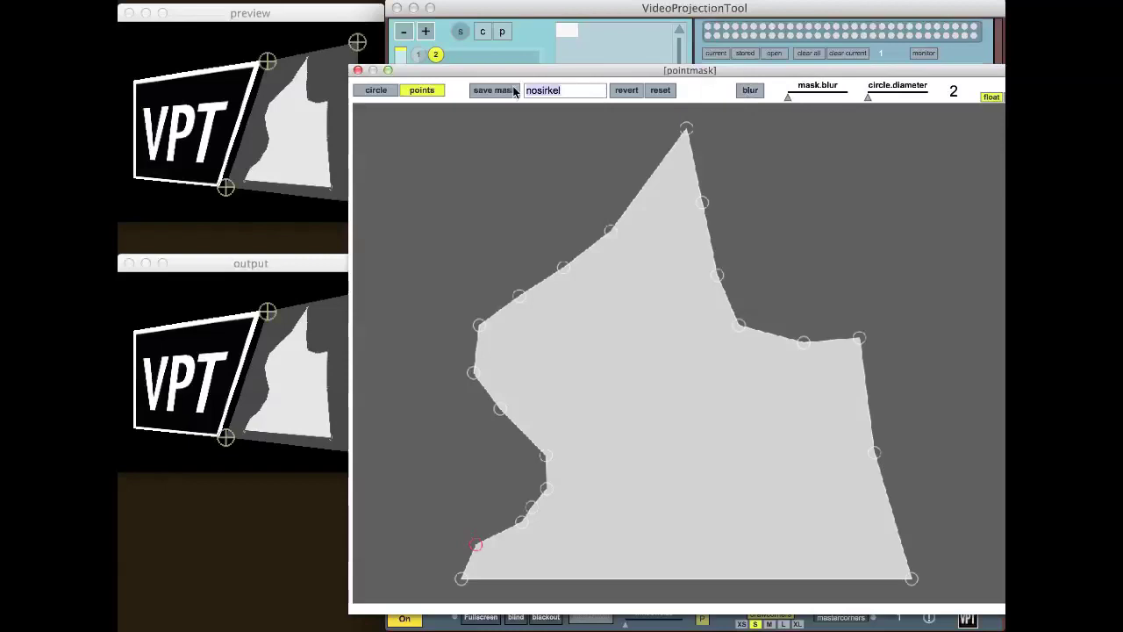
pyautogui.write('firstmask')
pyautogui.click(489, 94)
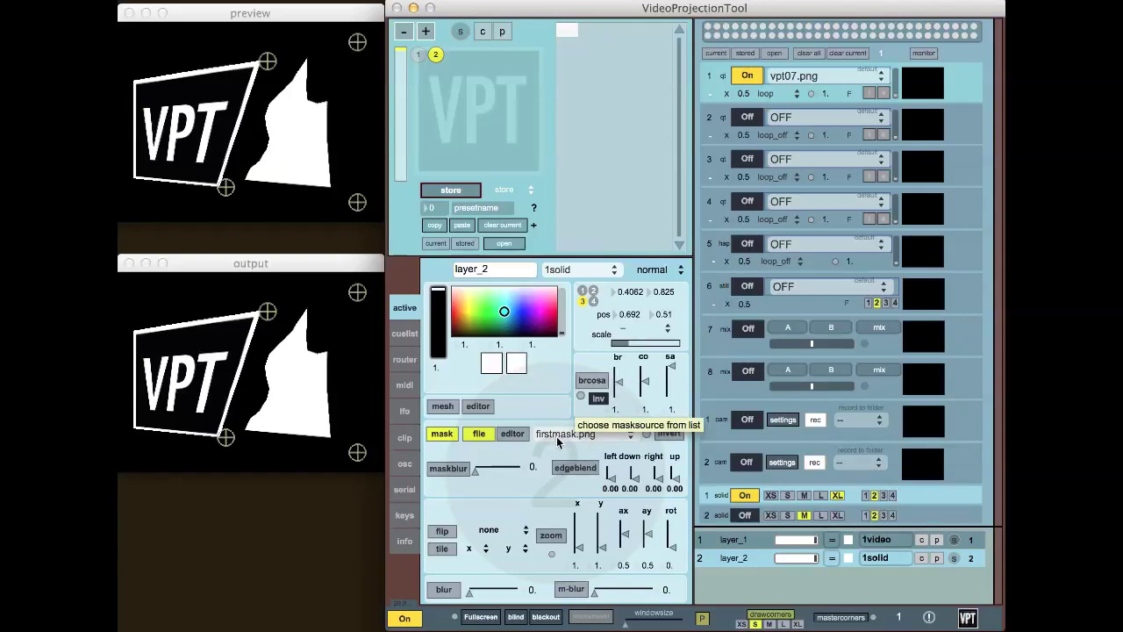
# Step: Switch to layer 1 and back to layer_2, and set layer_2's colour to red (1., 0.242, 0.242)
pyautogui.click(418, 55)
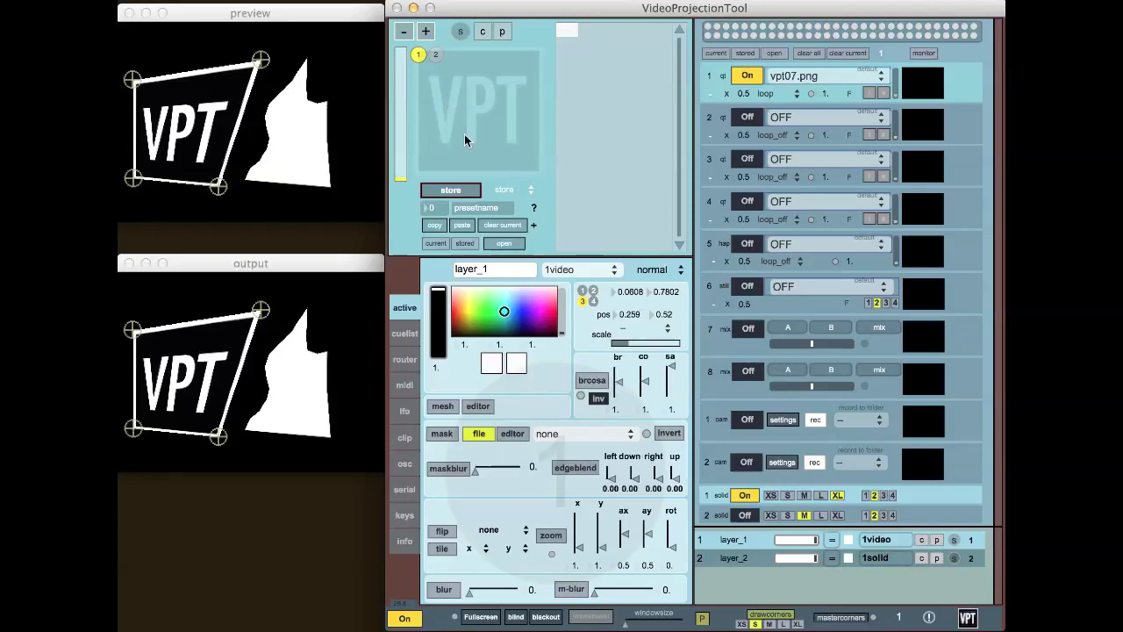
pyautogui.click(435, 55)
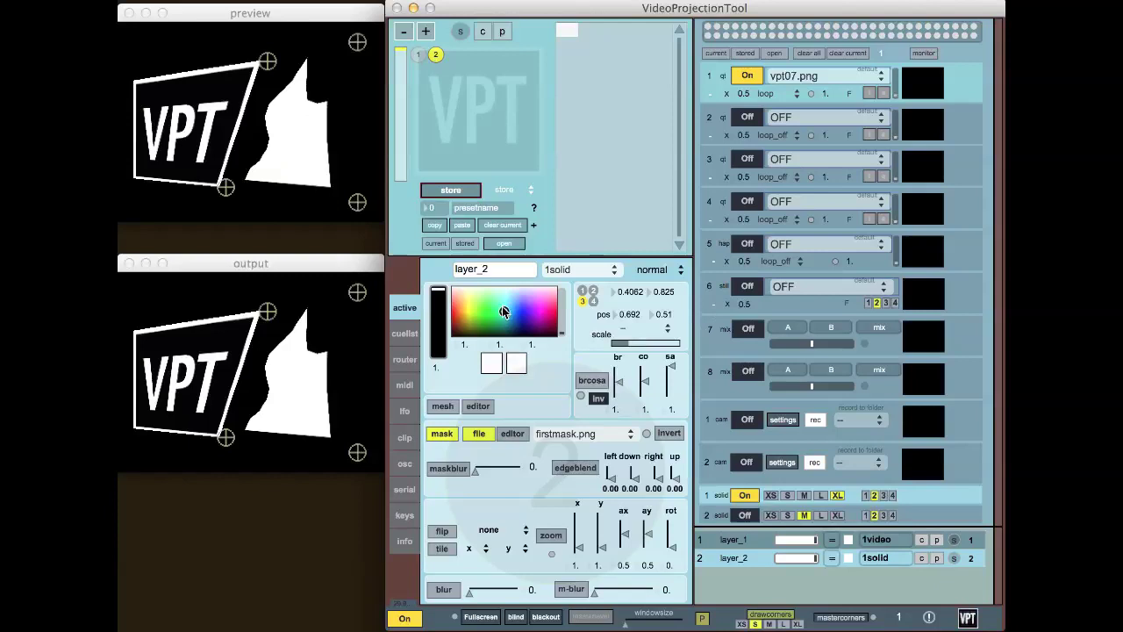
pyautogui.moveTo(504, 311); pyautogui.dragTo(454, 304)
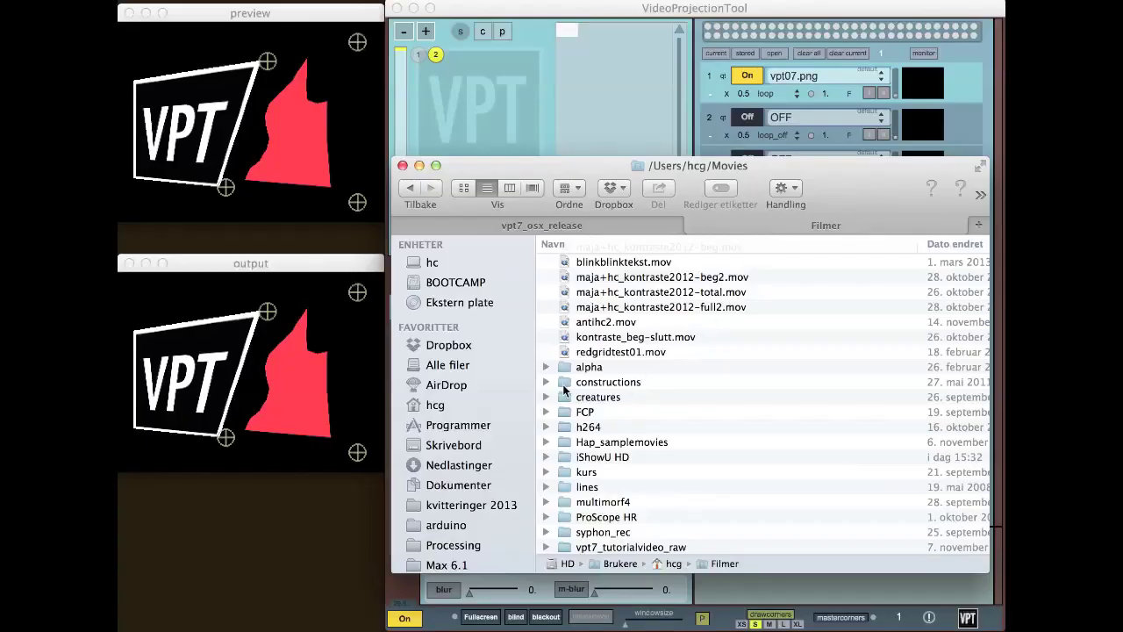
# Step: Load the constructions folder into video source 2, choose the St. Petersburg panorama clip and switch the source on
pyautogui.moveTo(565, 390); pyautogui.dragTo(794, 116)
pyautogui.click(823, 9)
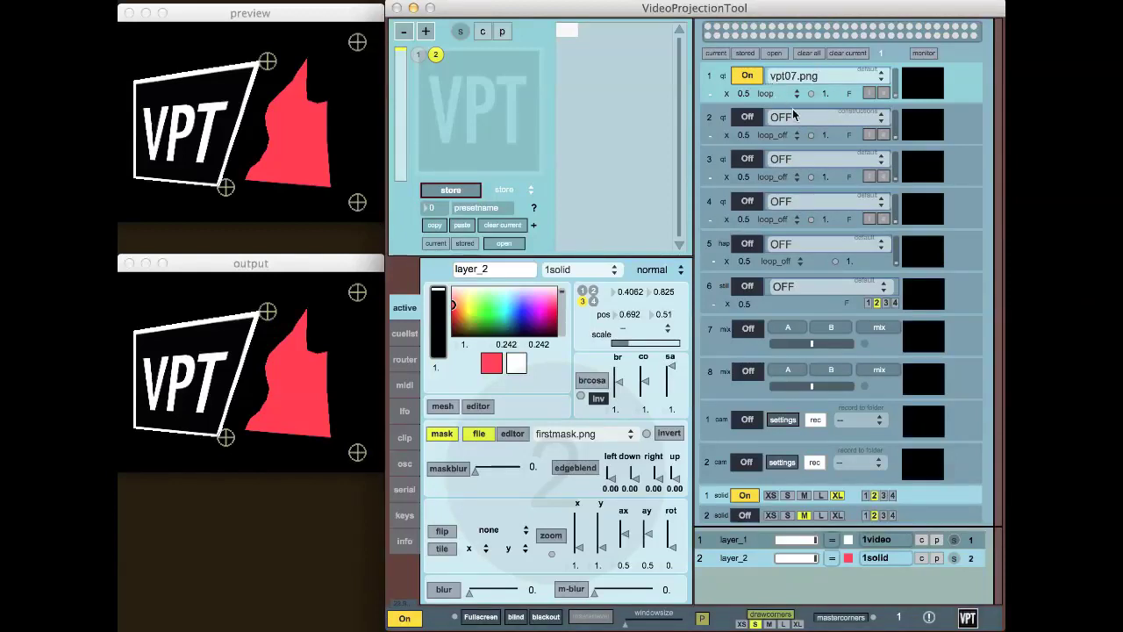
pyautogui.click(797, 123)
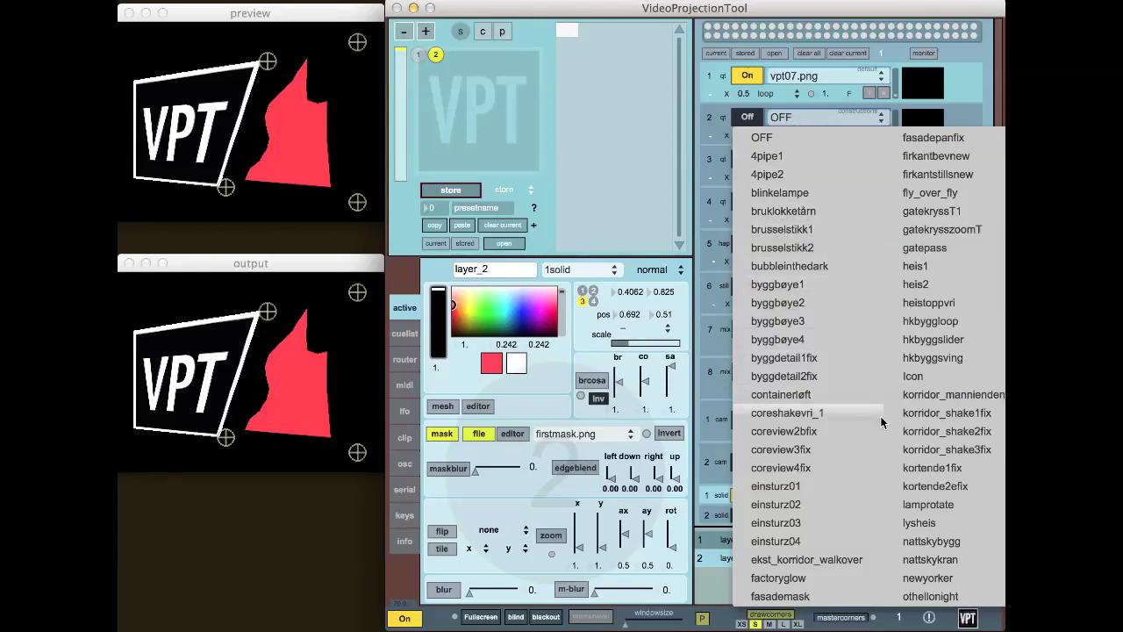
pyautogui.press('Return')
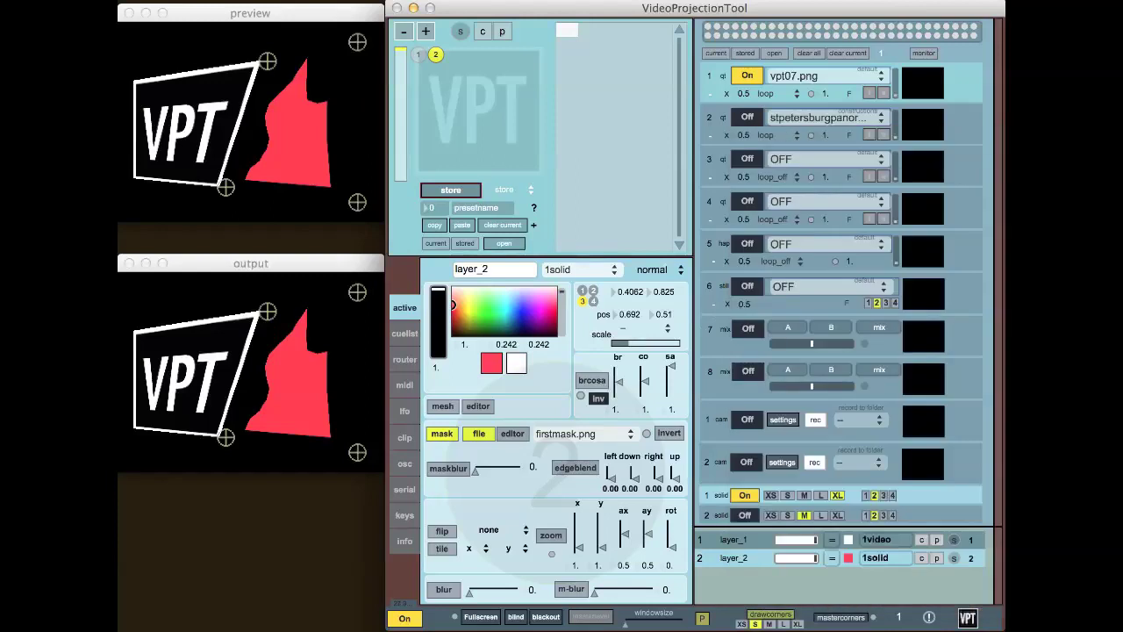
pyautogui.click(747, 117)
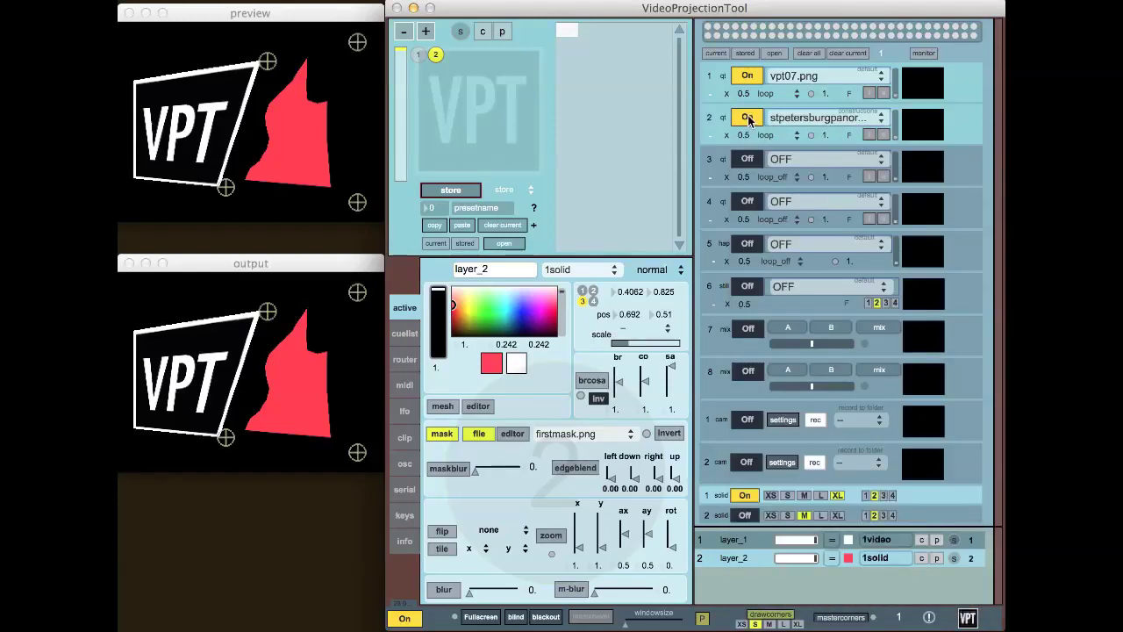
# Step: Turn on the source monitor previews and assign 2video as the source of layer_2
pyautogui.click(928, 54)
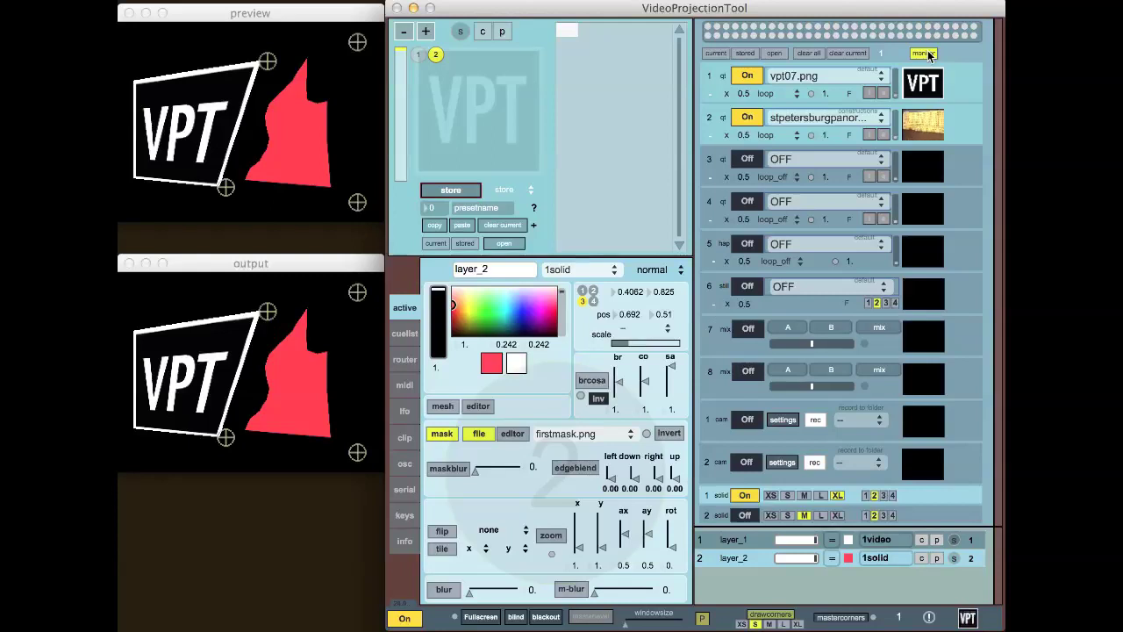
pyautogui.click(875, 563)
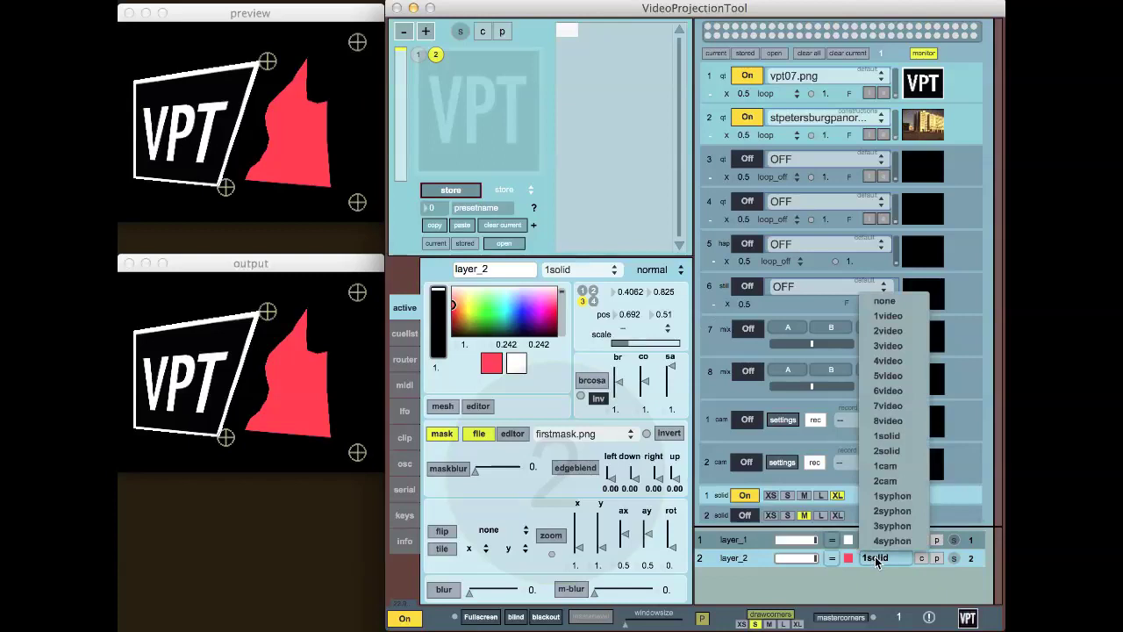
pyautogui.click(896, 330)
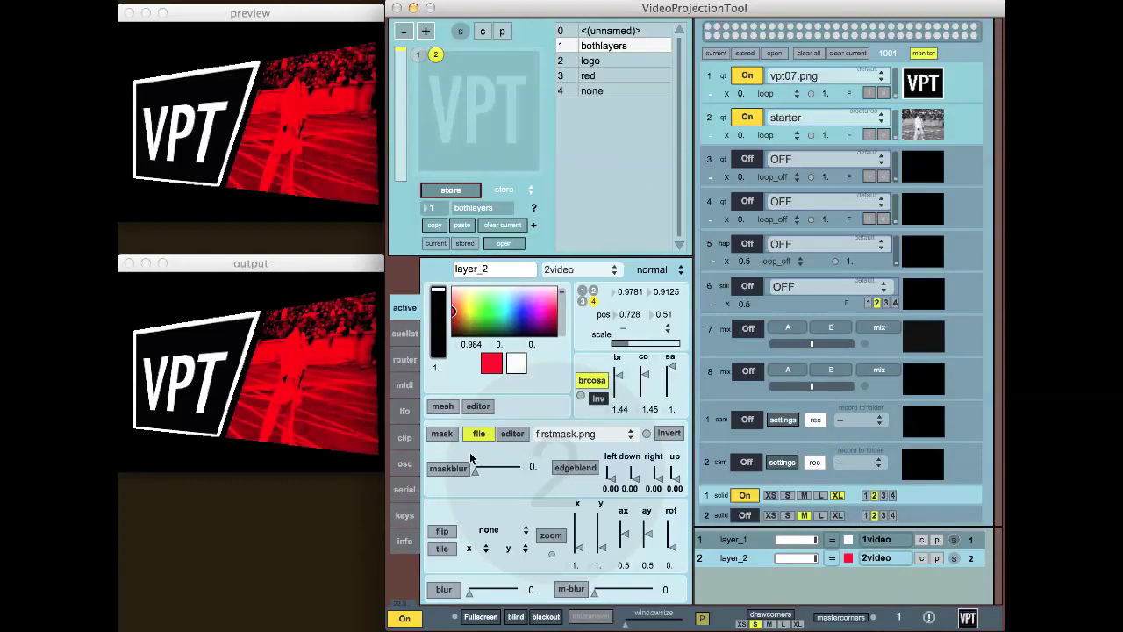
# Step: Select 2video for clip control, try a playback rate of about 0.41 and reset the rate
pyautogui.click(405, 439)
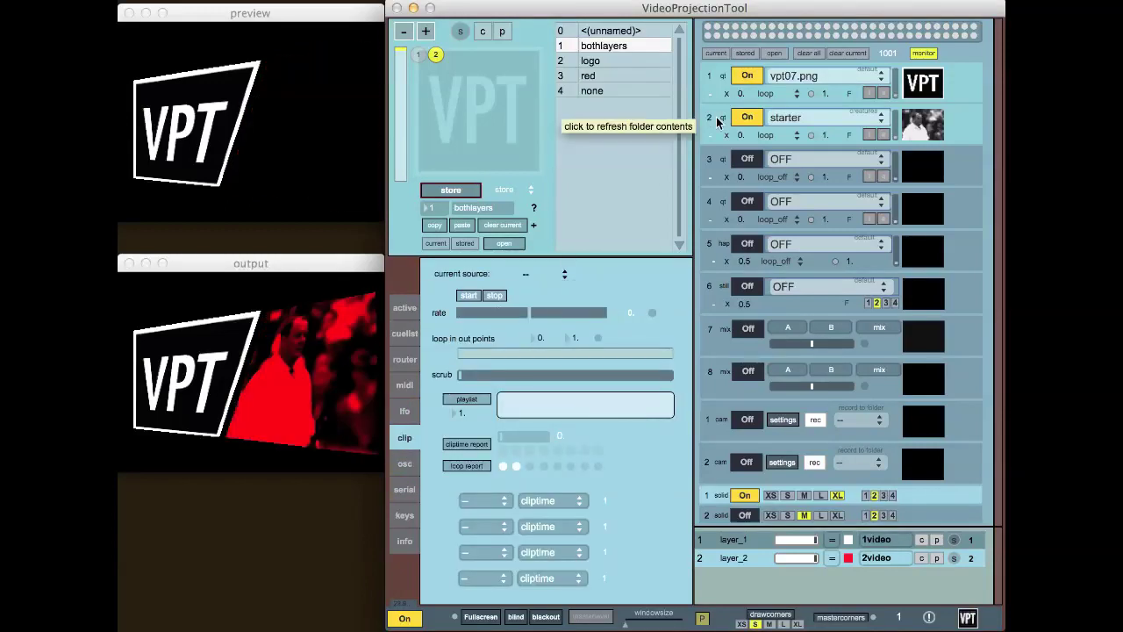
pyautogui.click(535, 274)
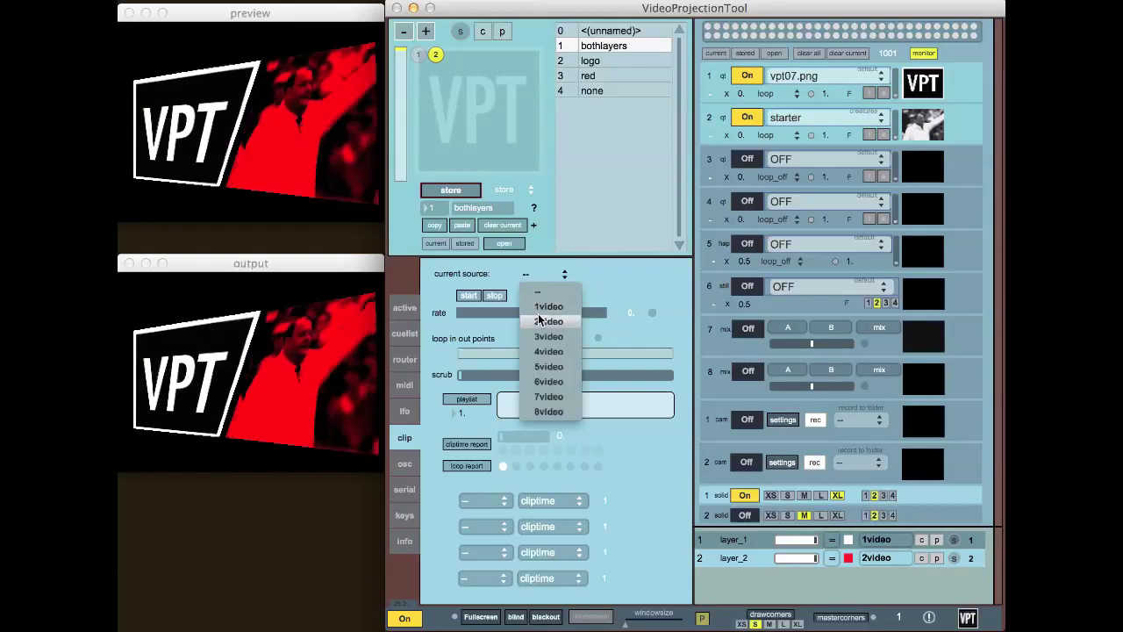
pyautogui.click(540, 321)
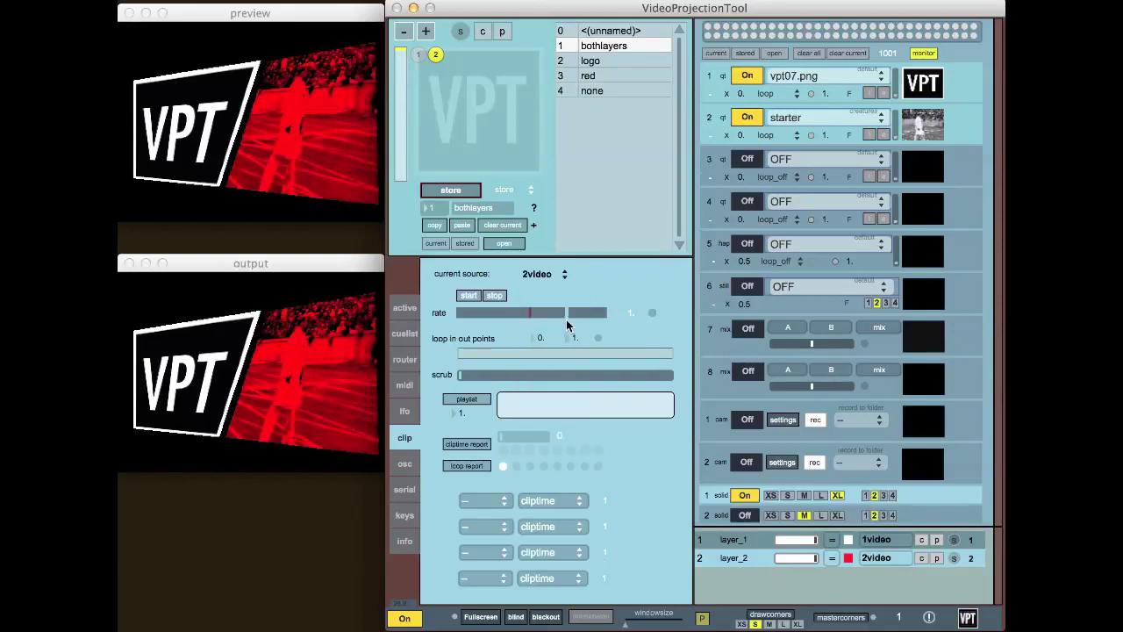
pyautogui.moveTo(604, 320); pyautogui.dragTo(545, 323)
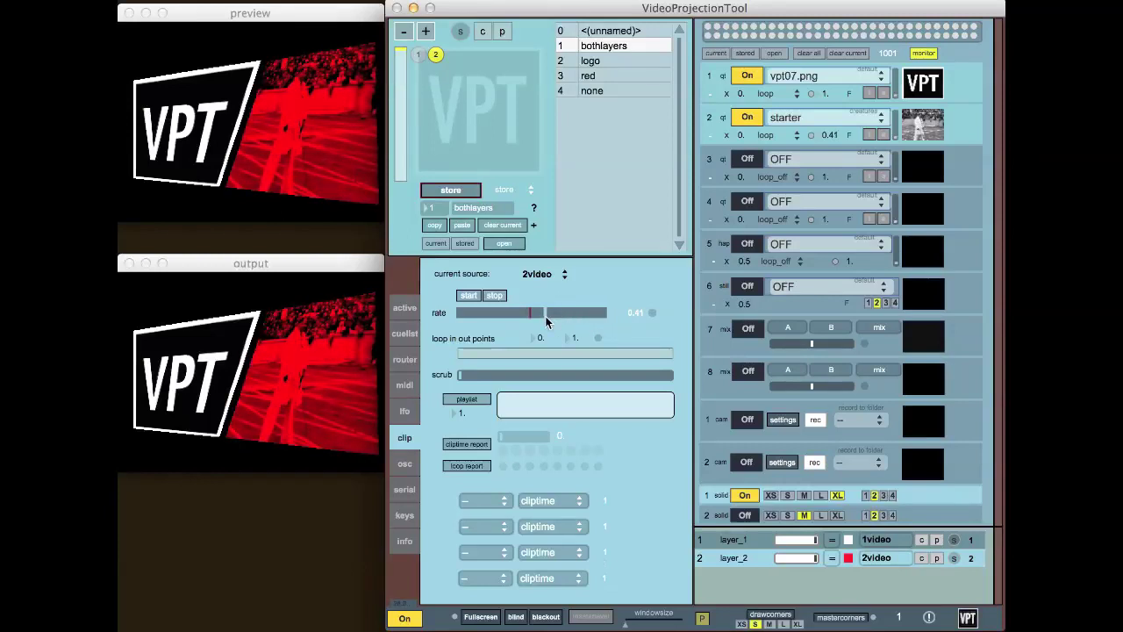
pyautogui.click(651, 313)
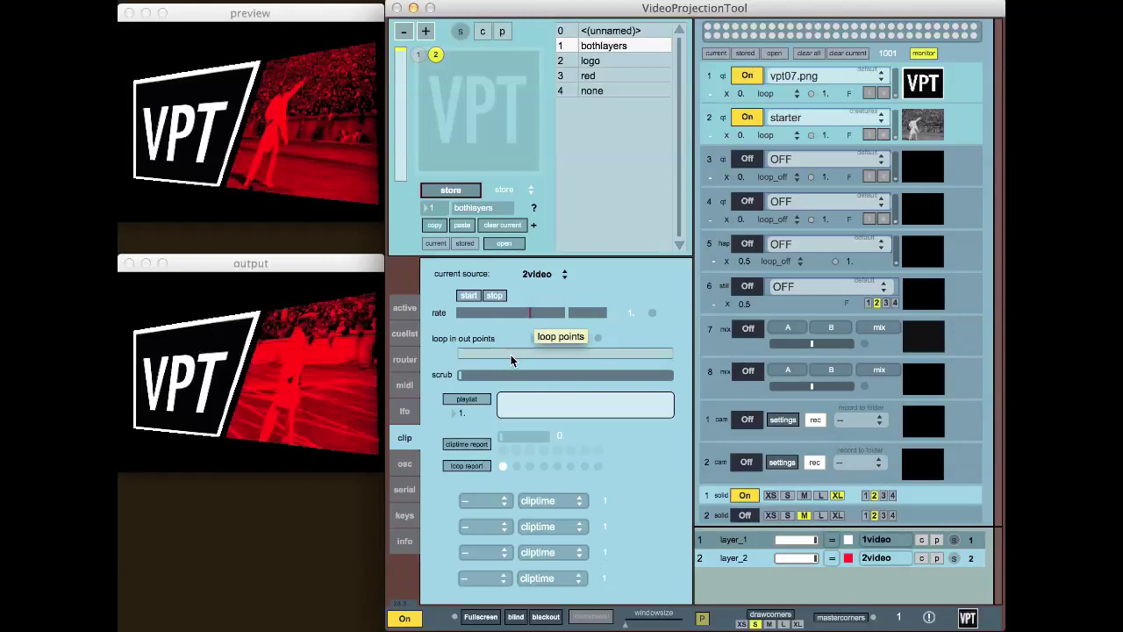
# Step: Try several loop ranges for the 2video clip, ending at about 0.109 to 0.18, and stop and restart its playback
pyautogui.moveTo(511, 355); pyautogui.dragTo(524, 355)
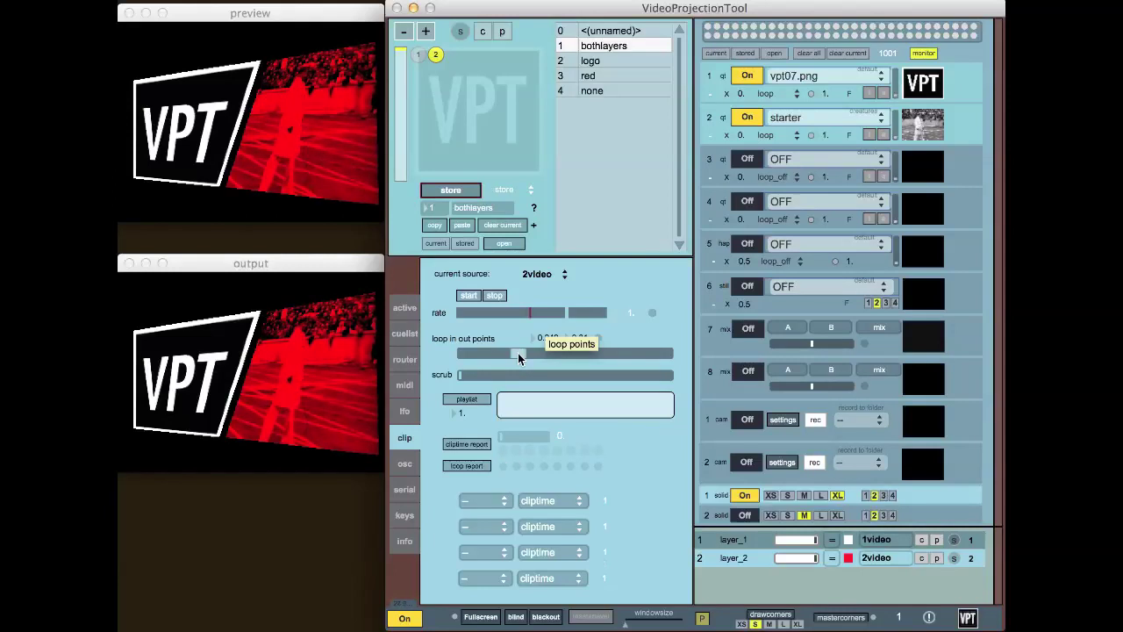
pyautogui.moveTo(518, 353); pyautogui.dragTo(576, 353)
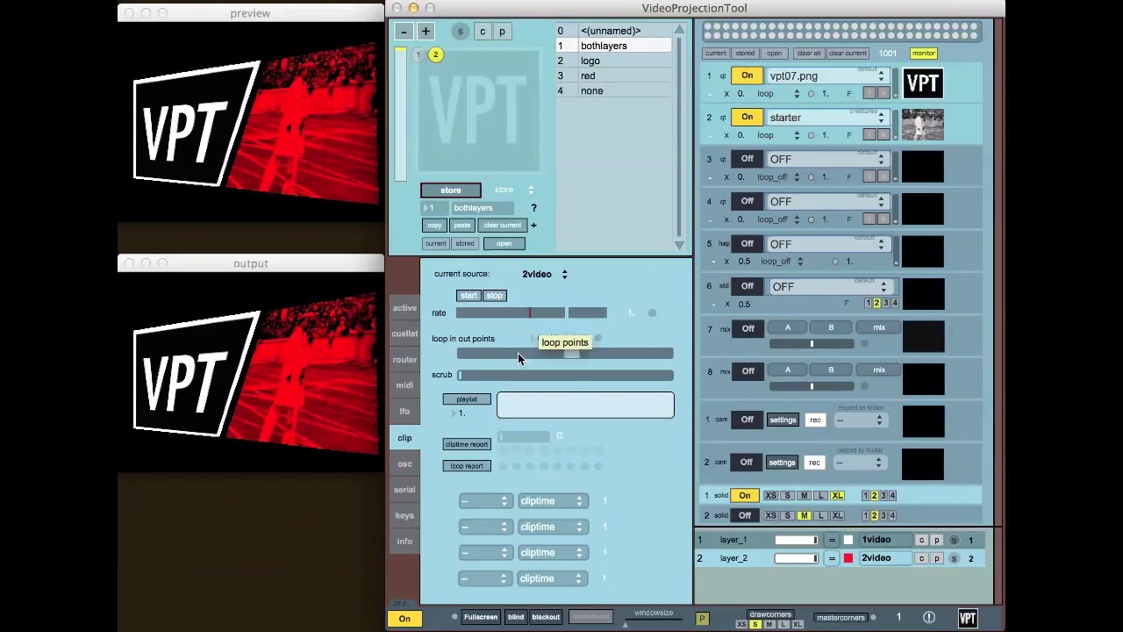
pyautogui.click(570, 351)
pyautogui.moveTo(570, 353); pyautogui.dragTo(509, 353)
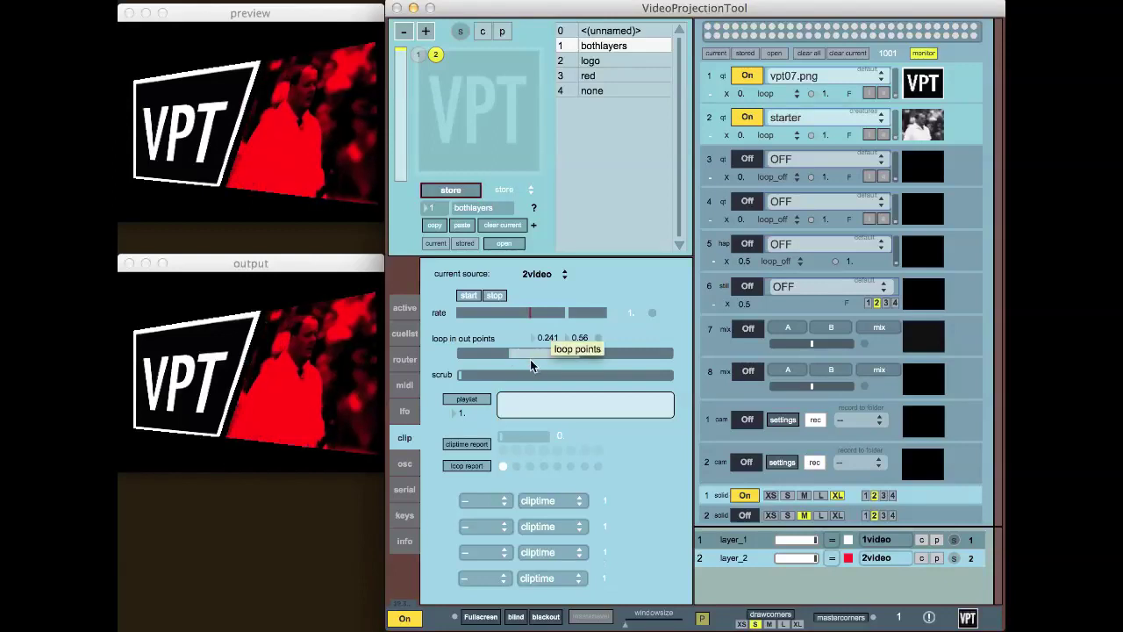
pyautogui.moveTo(475, 352); pyautogui.dragTo(494, 351)
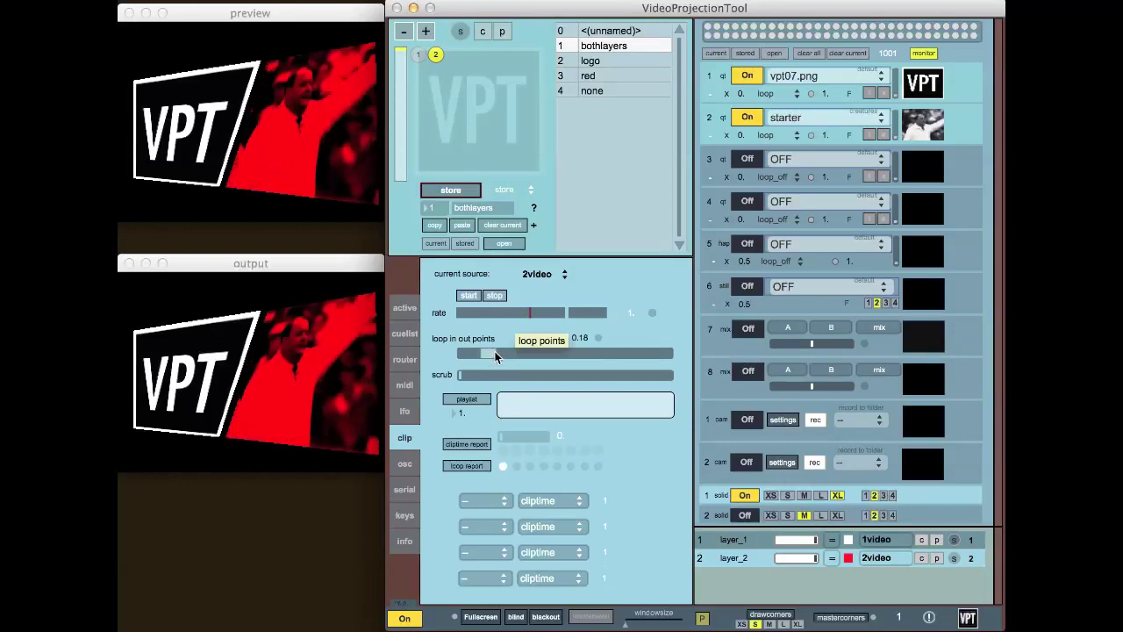
pyautogui.click(494, 296)
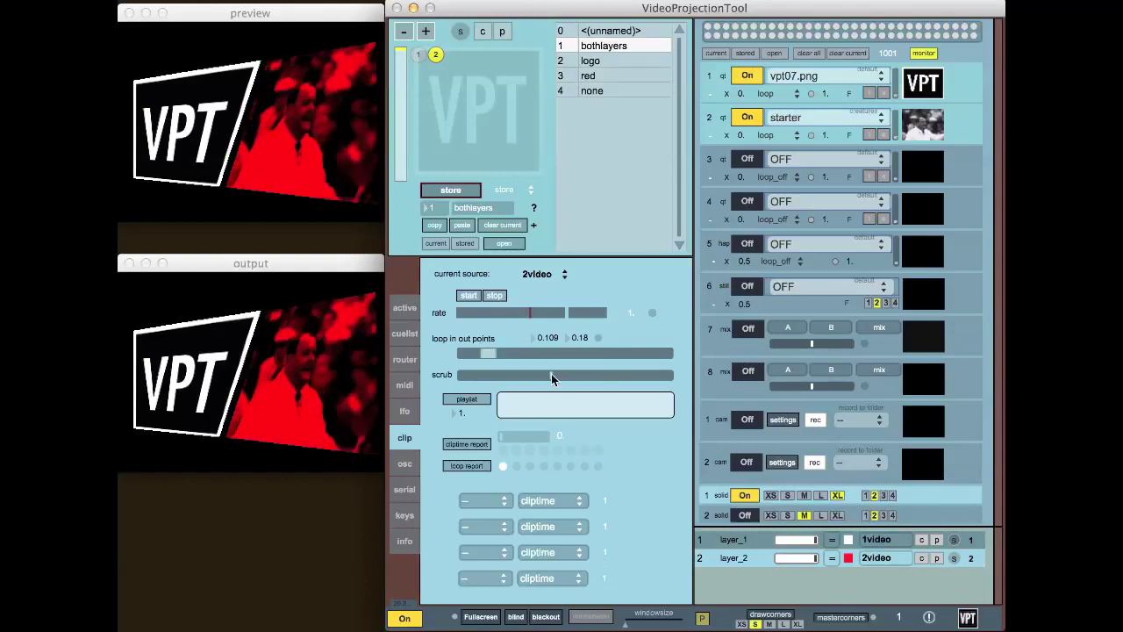
pyautogui.click(468, 295)
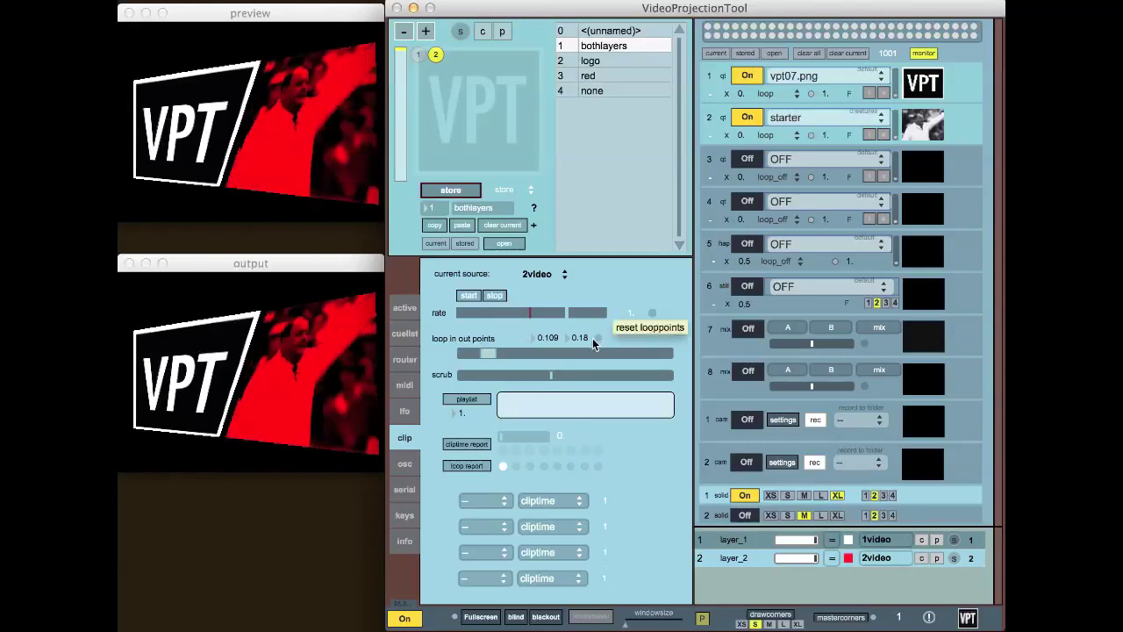
# Step: Reset the 2video clip's loop points and turn on its cliptime report
pyautogui.click(594, 338)
pyautogui.click(473, 441)
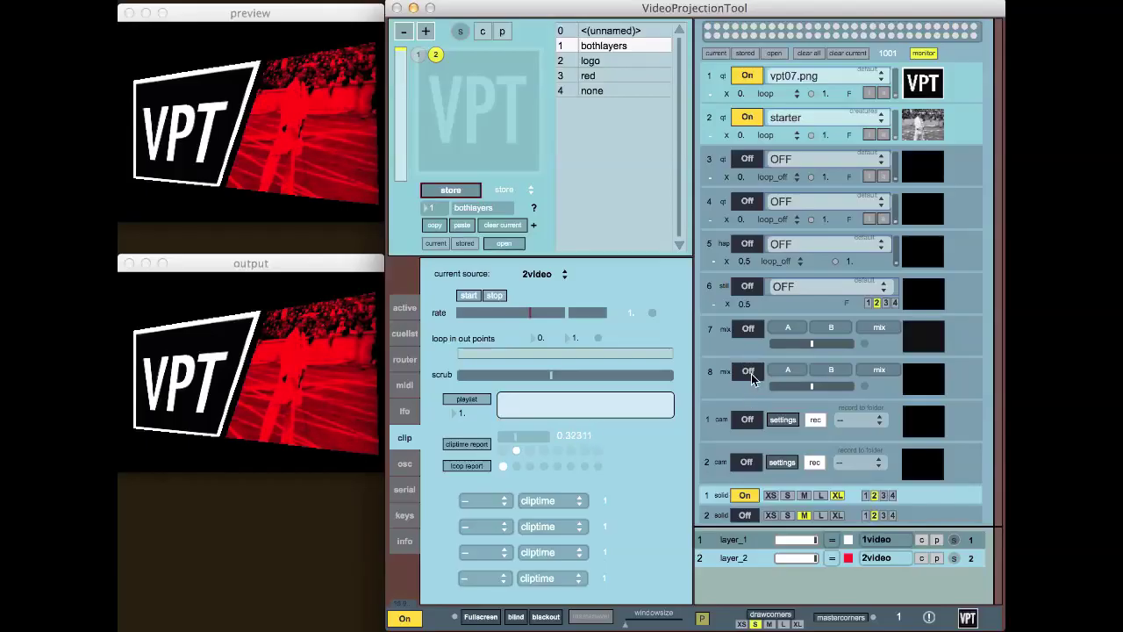
# Step: Turn on mix source 8 and set its inputs to 1video for A and 2video for B
pyautogui.click(751, 372)
pyautogui.click(794, 371)
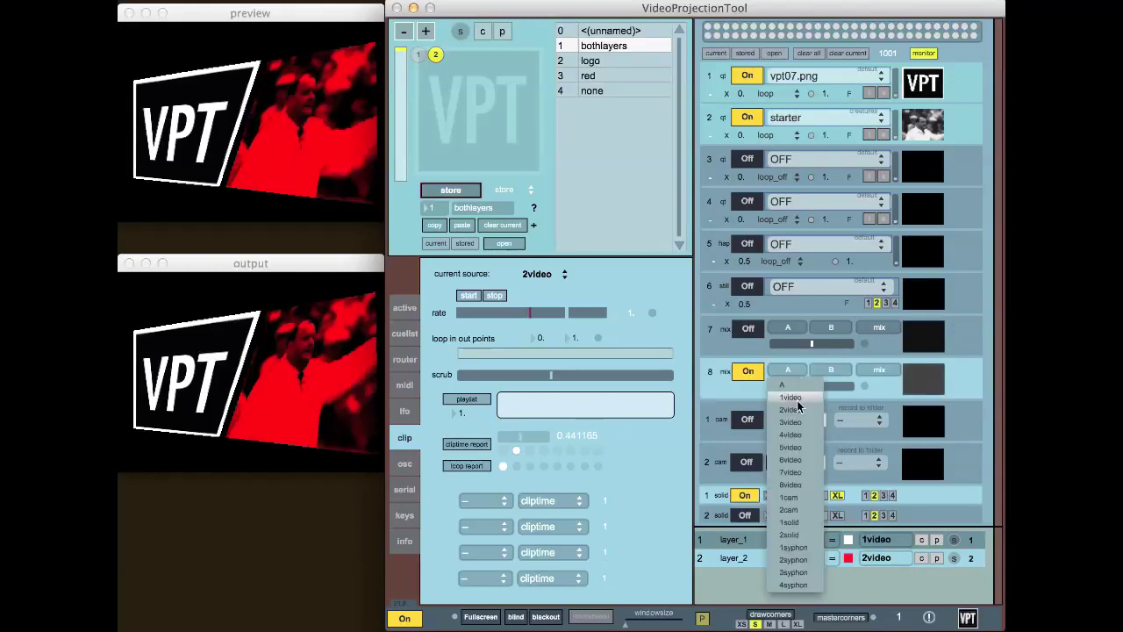
pyautogui.click(797, 399)
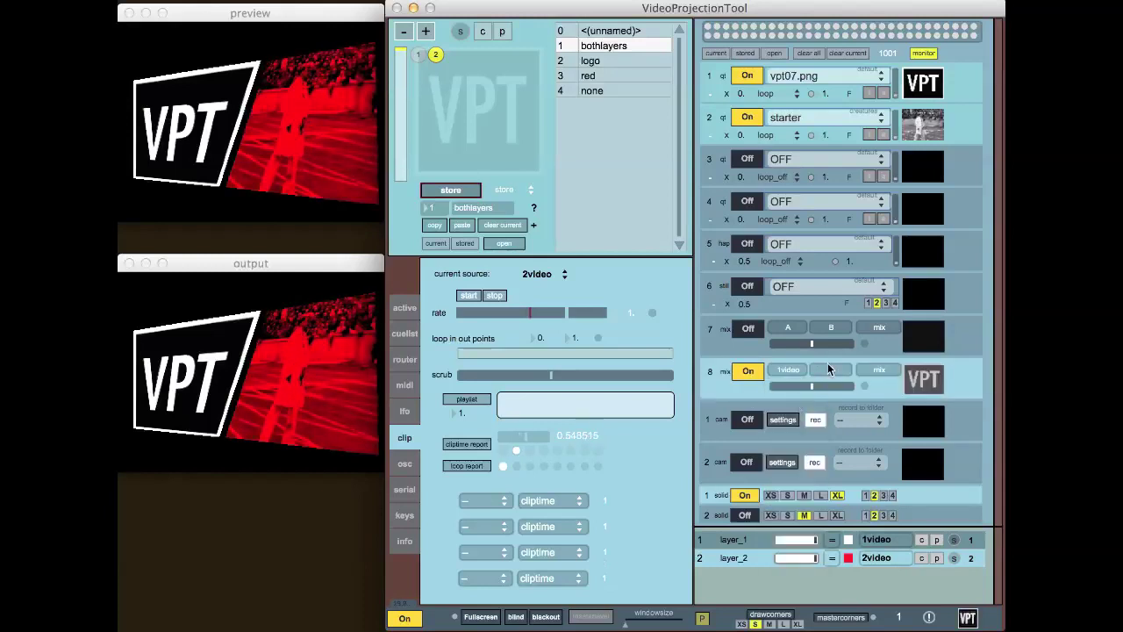
pyautogui.click(828, 371)
pyautogui.click(832, 409)
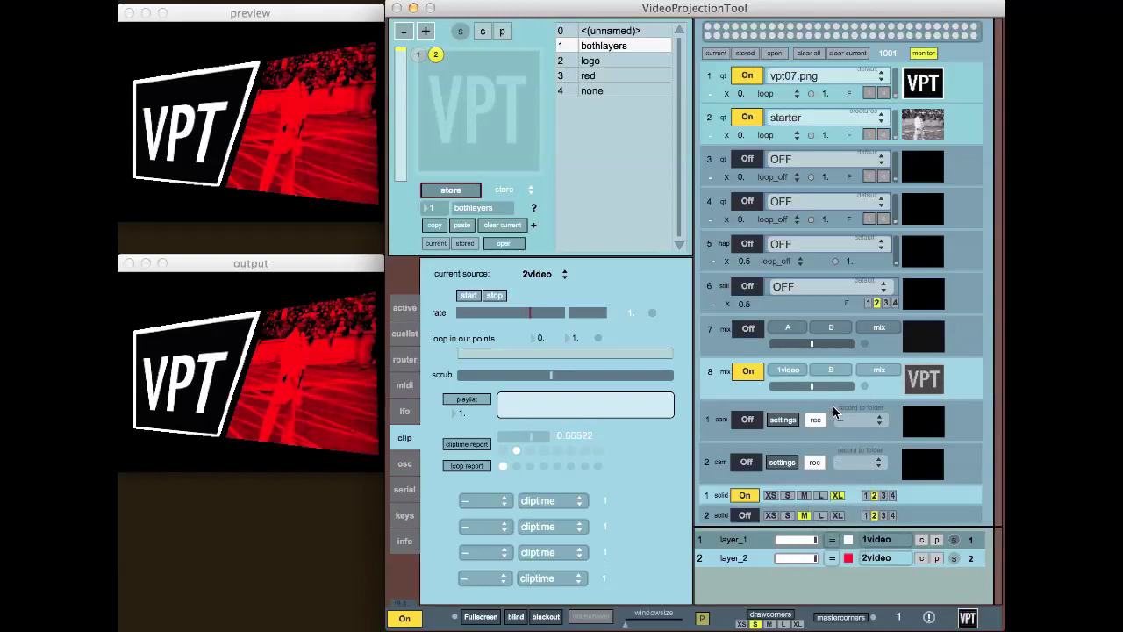
# Step: Set mix source 8's blend mode to screen and assign 8video as the source of layer_1
pyautogui.click(874, 377)
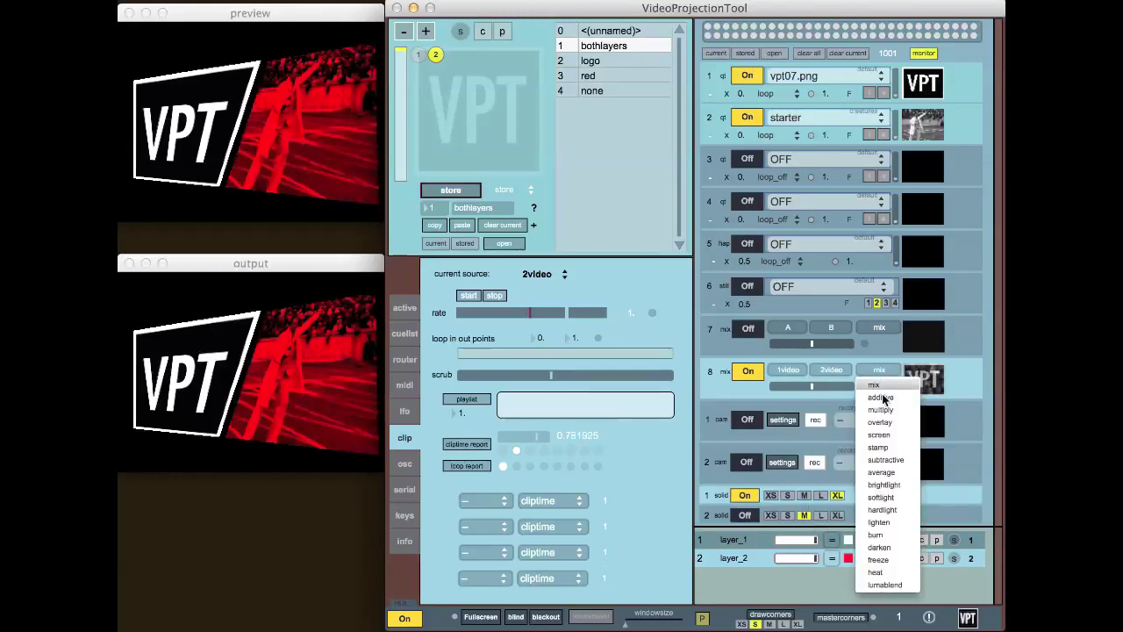
pyautogui.click(883, 440)
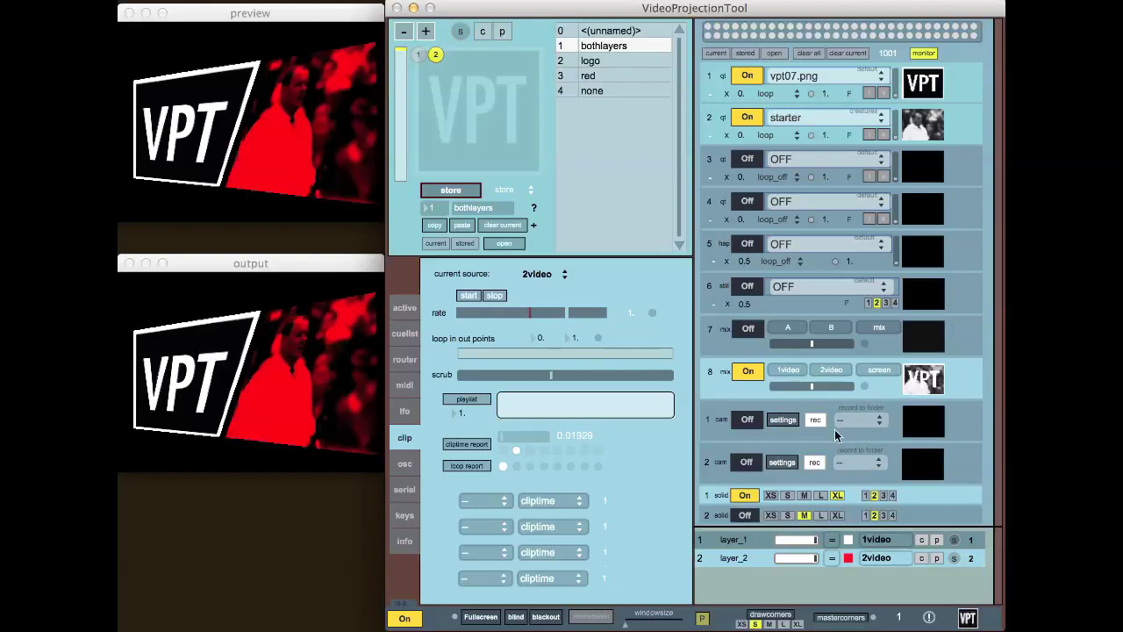
pyautogui.click(878, 539)
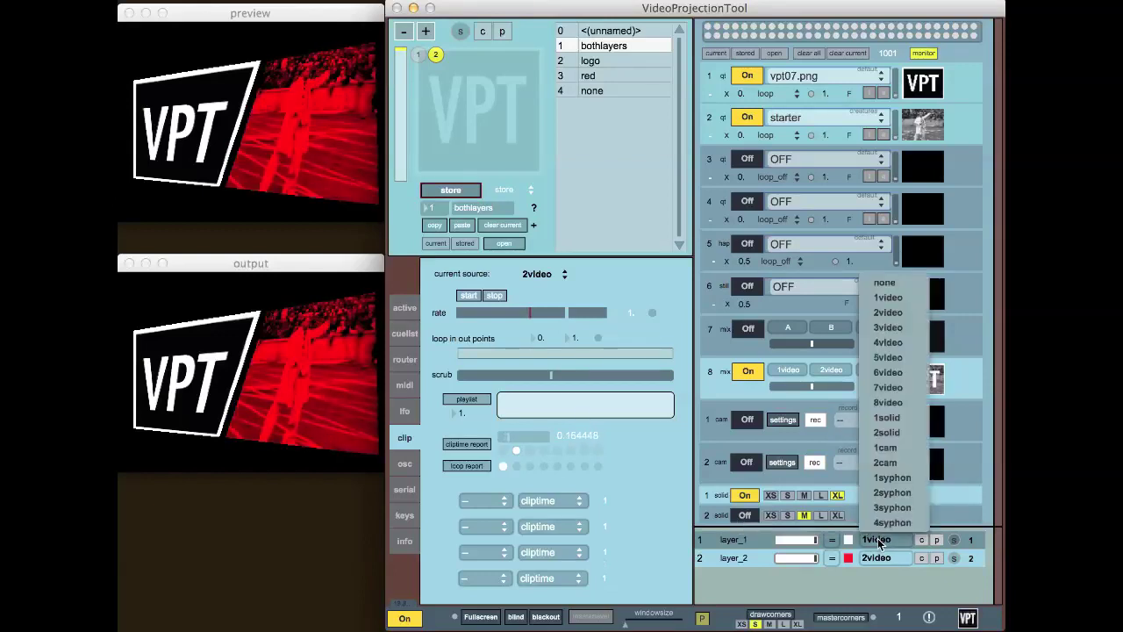
pyautogui.click(887, 403)
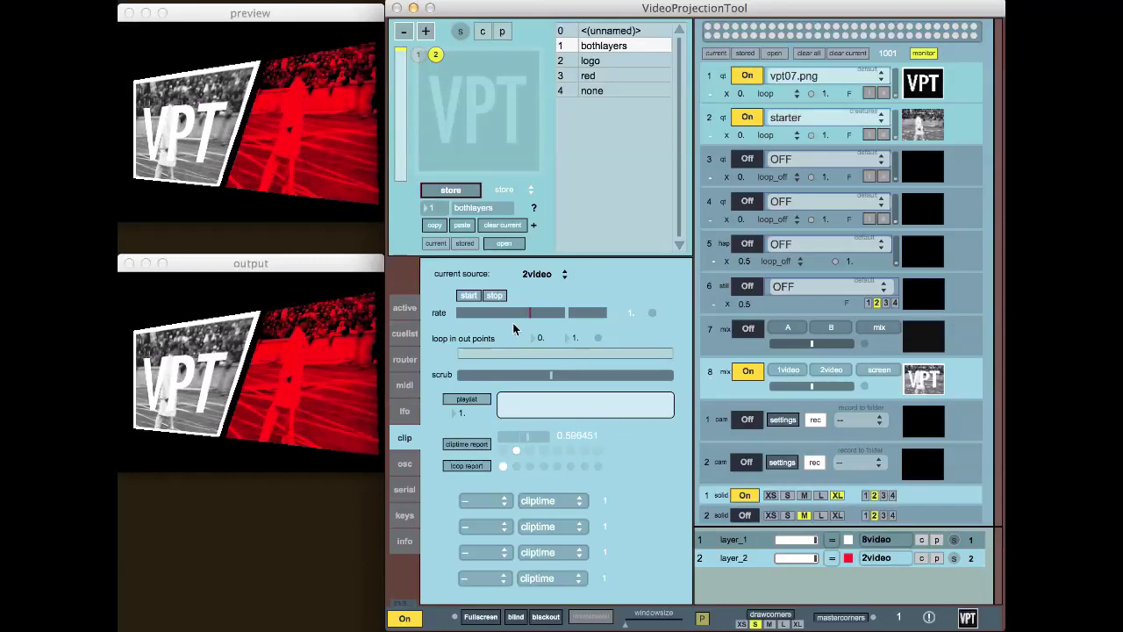
# Step: Open layer_2's settings and look at its flip and tile options
pyautogui.click(403, 309)
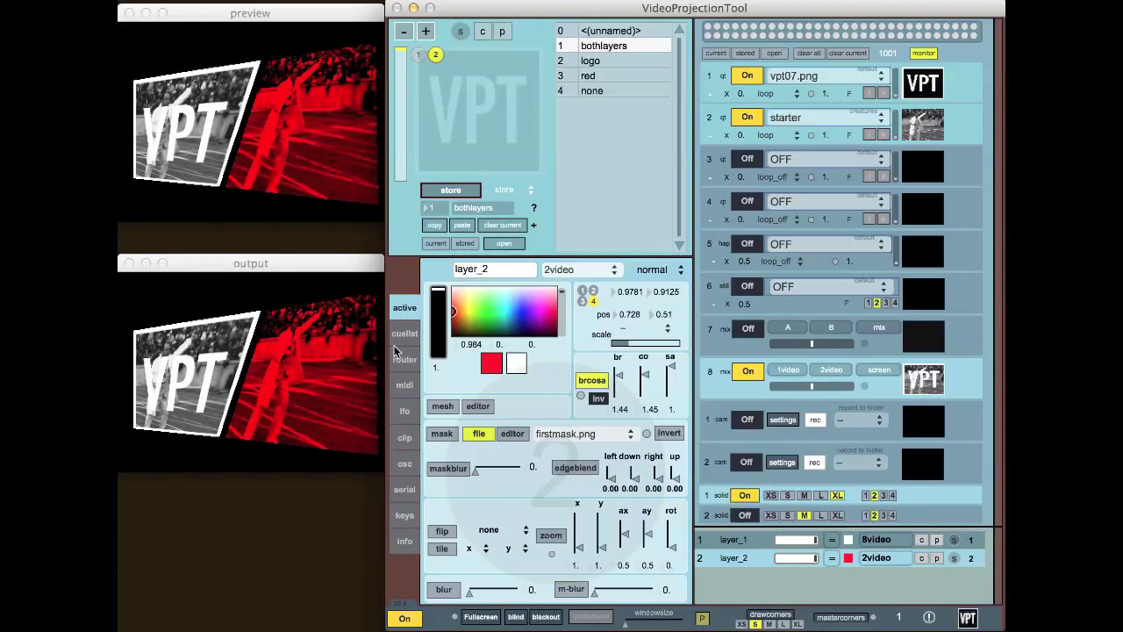
pyautogui.click(442, 533)
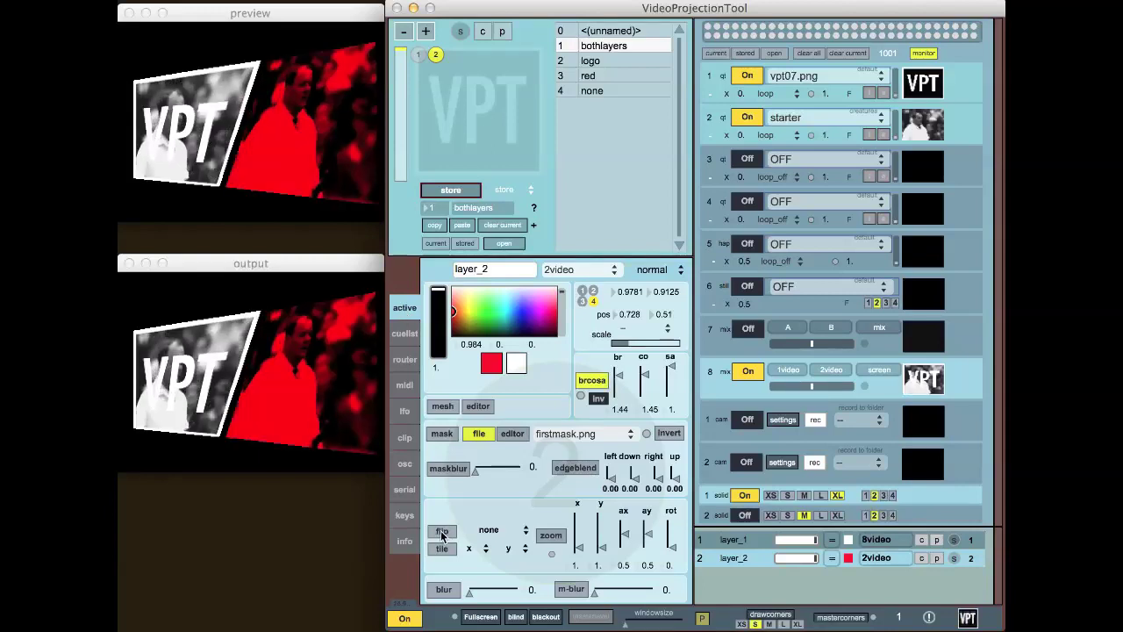
pyautogui.click(492, 532)
pyautogui.click(484, 546)
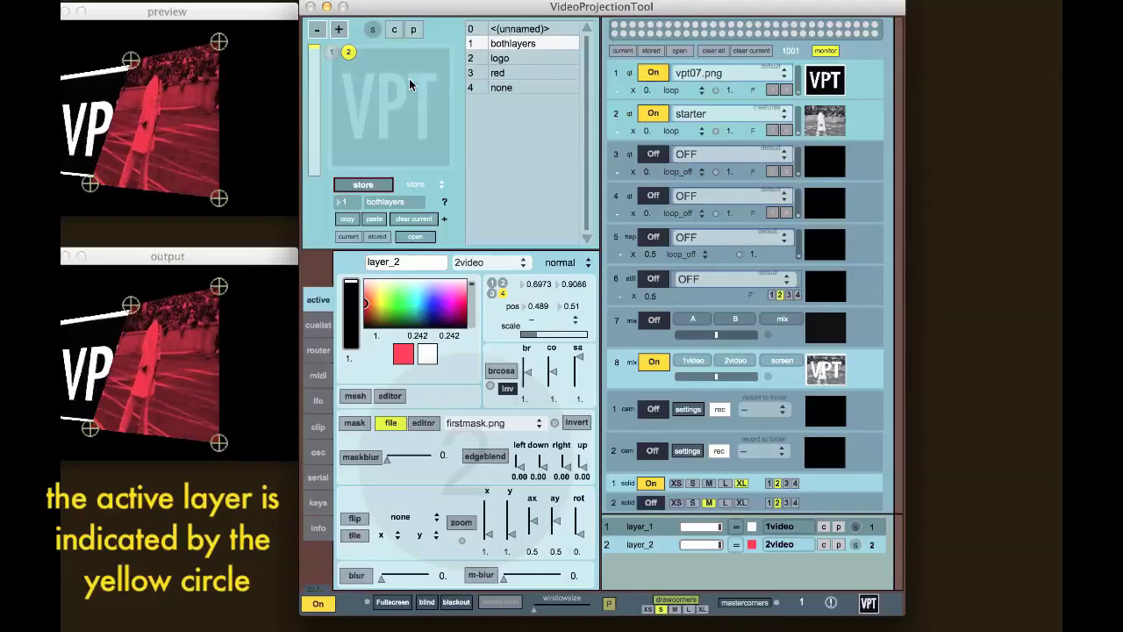
# Step: Switch the active layer to layer 1, to layer 2, and back to layer 1
pyautogui.click(332, 52)
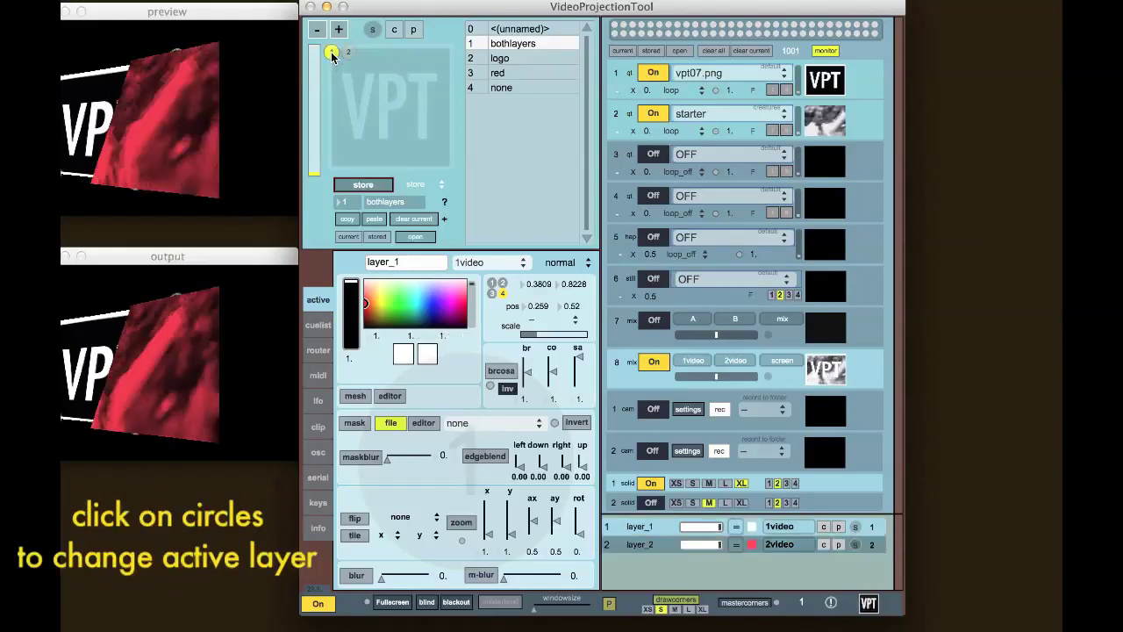
pyautogui.click(349, 52)
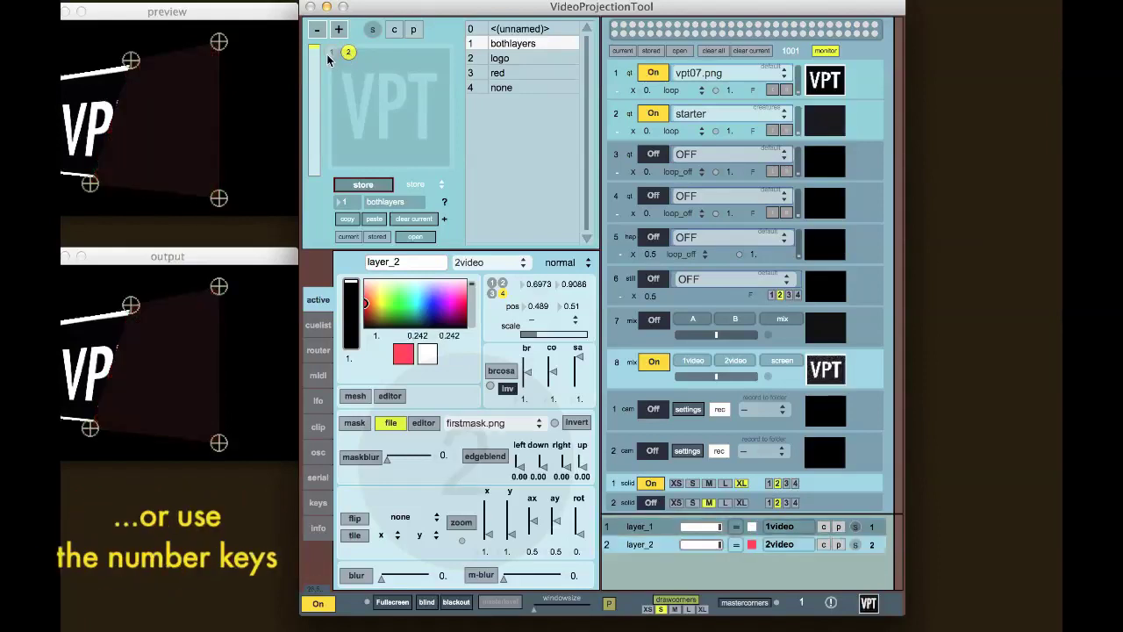
pyautogui.press('1')
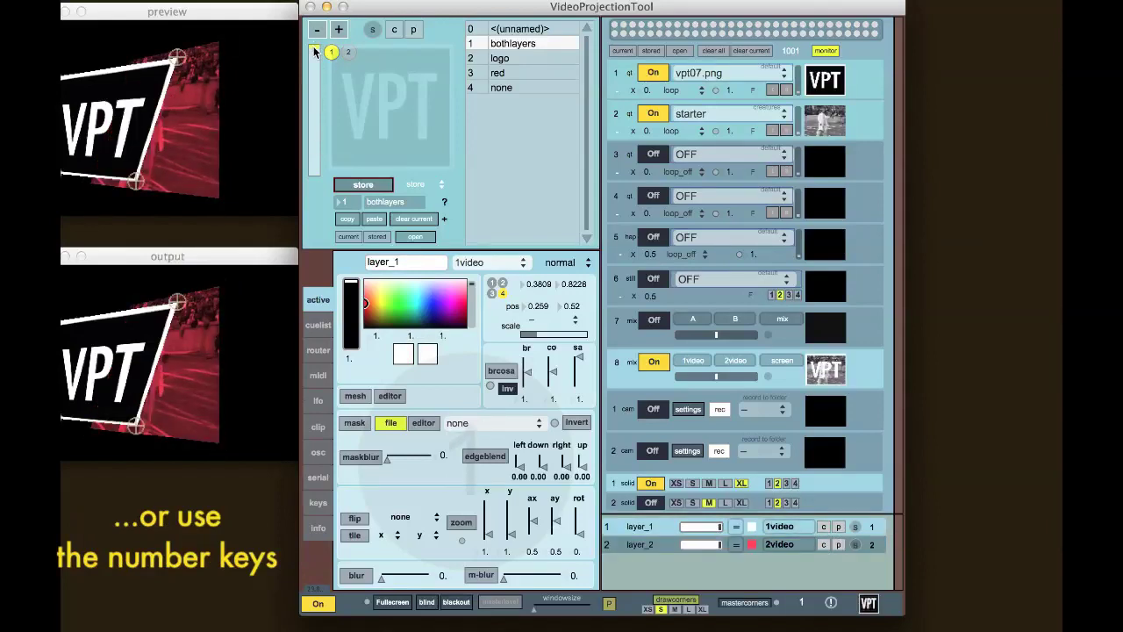
# Step: Send layer 1 to the back of the layer order, and send layer 2 behind layer 1
pyautogui.click(314, 52)
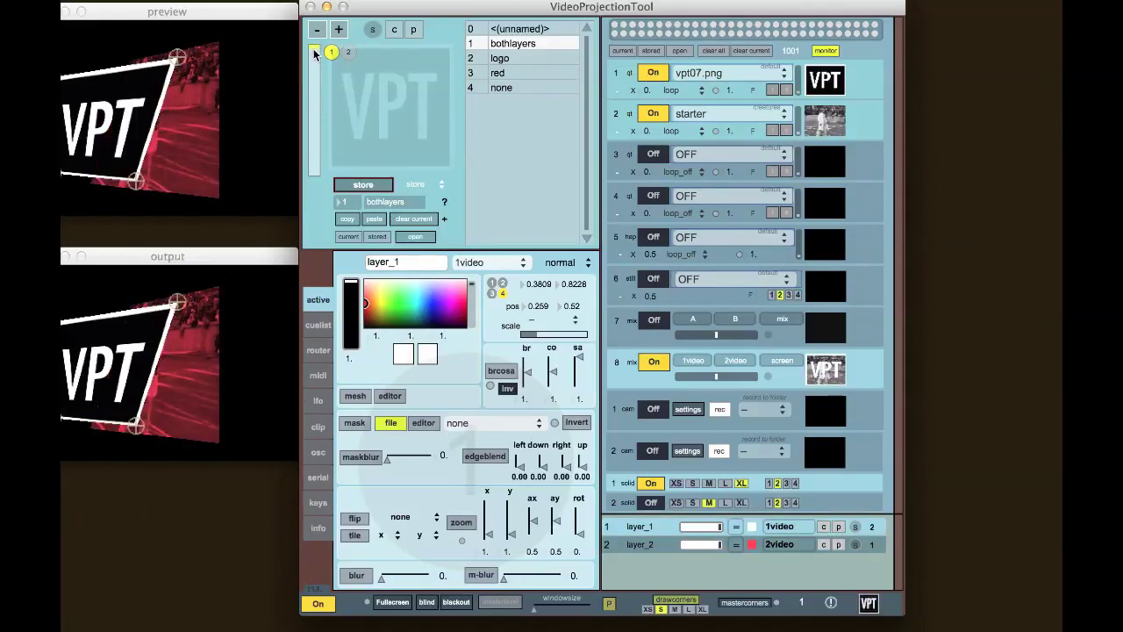
pyautogui.click(314, 173)
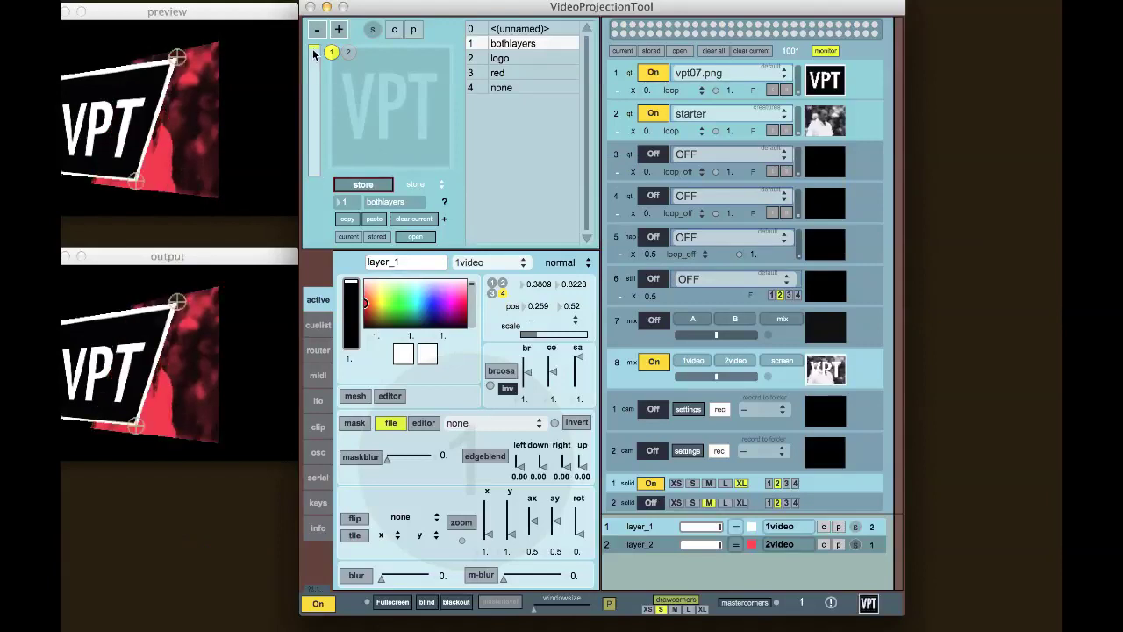
pyautogui.click(314, 173)
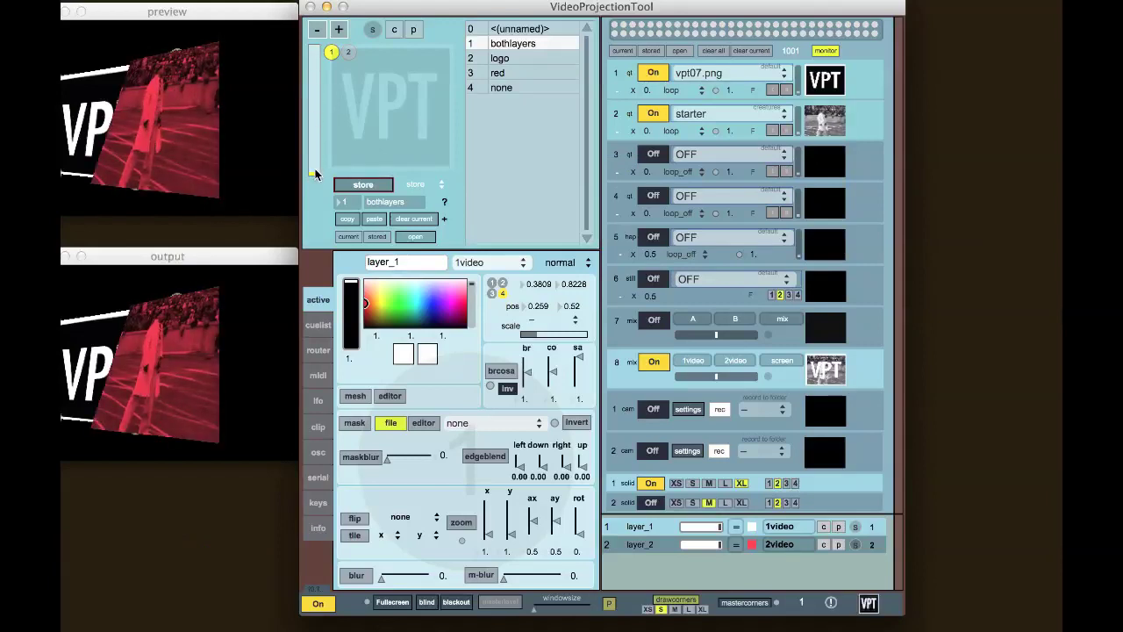
pyautogui.click(345, 50)
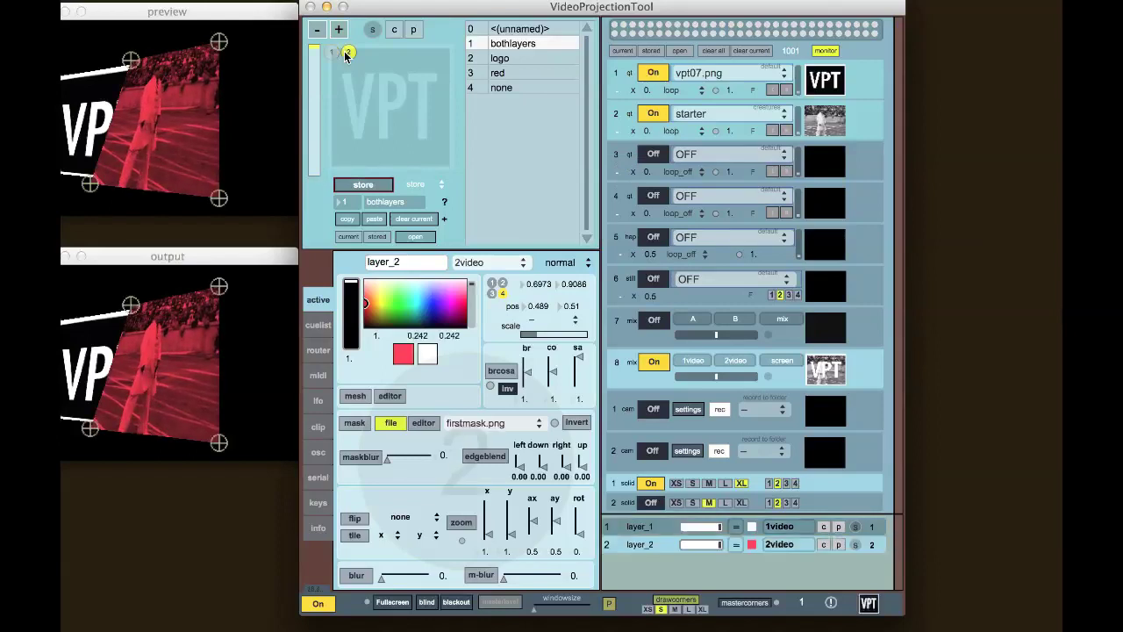
pyautogui.click(312, 169)
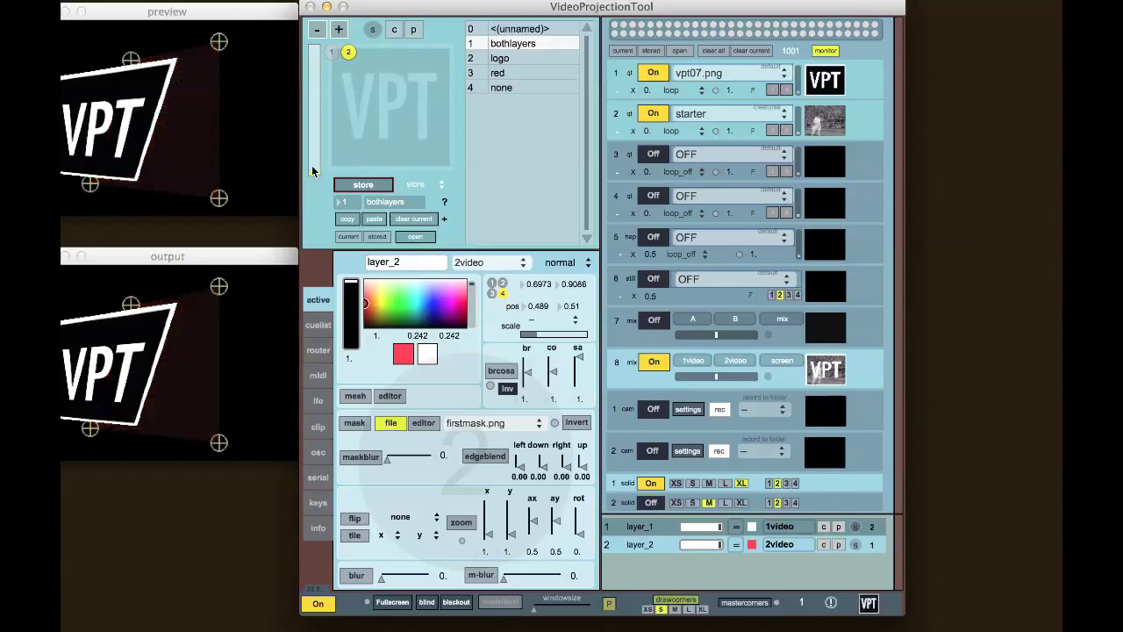
# Step: Copy layer 1's settings onto layer 2 and move layer 2 sideways in the preview
pyautogui.click(331, 53)
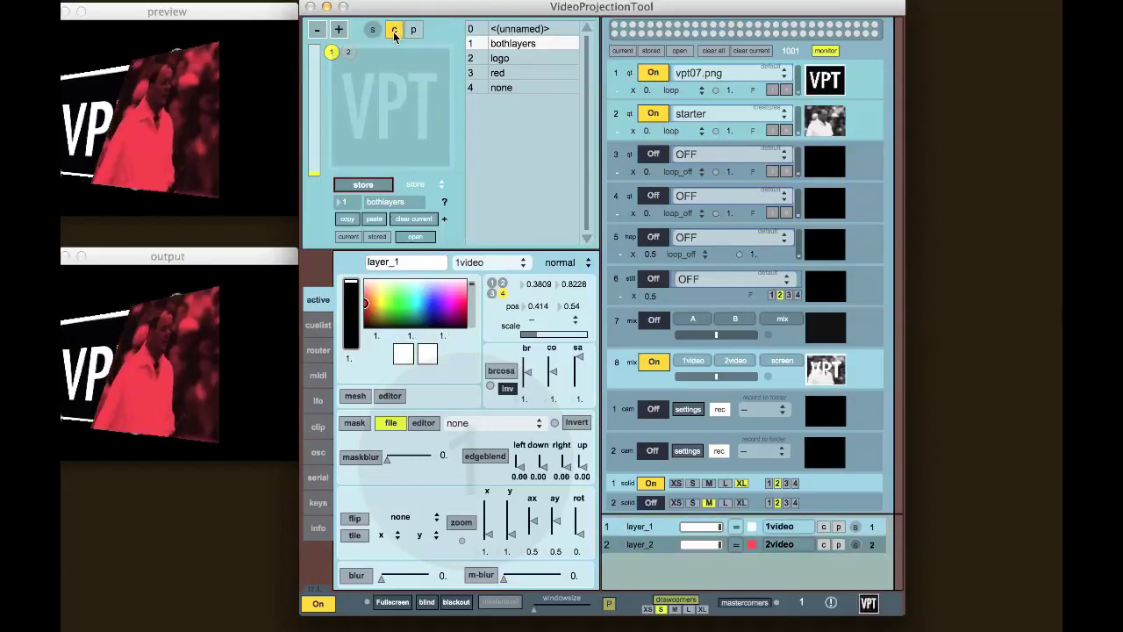
pyautogui.click(348, 52)
pyautogui.click(415, 31)
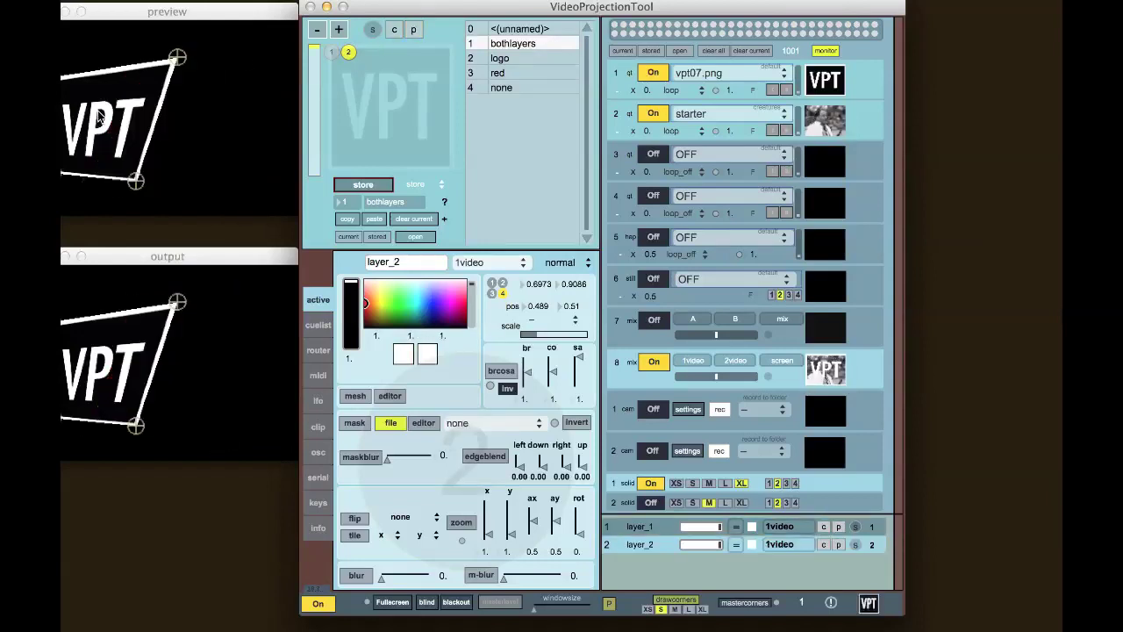
pyautogui.moveTo(99, 114); pyautogui.dragTo(223, 117)
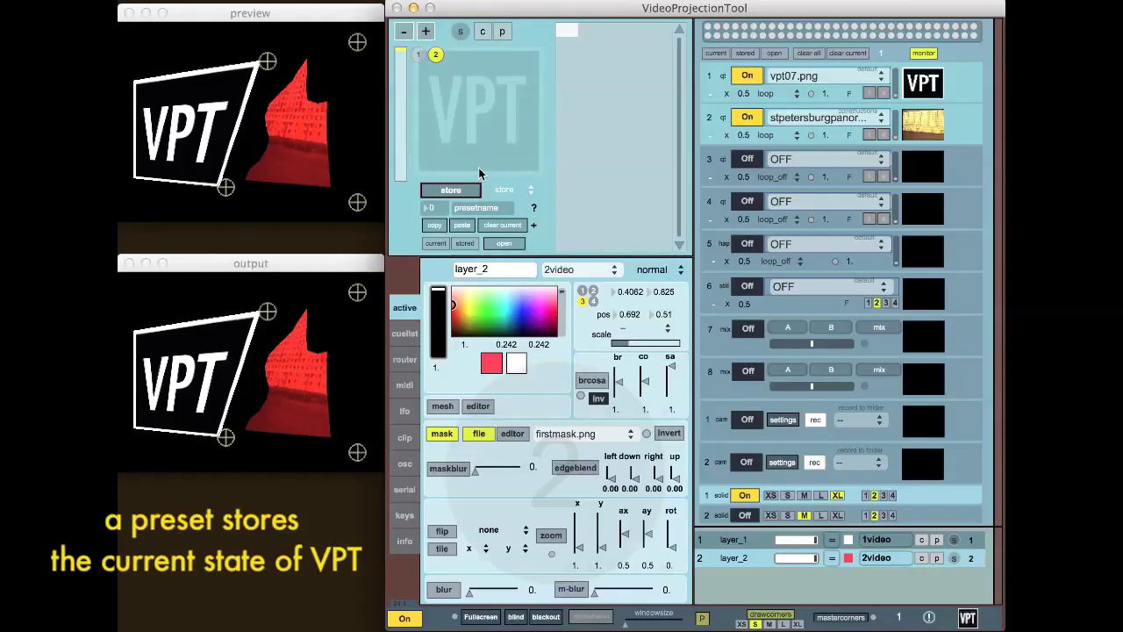
# Step: Store the current state as preset 1 named bothlayers and recall it
pyautogui.click(450, 190)
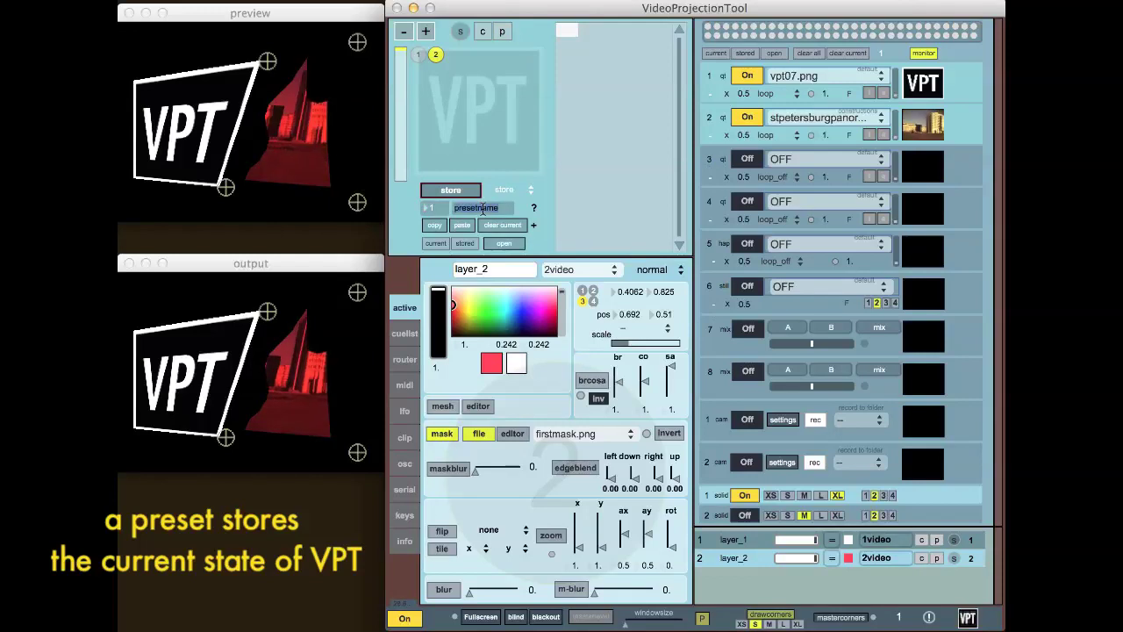
pyautogui.click(478, 208)
pyautogui.write('bothlayers')
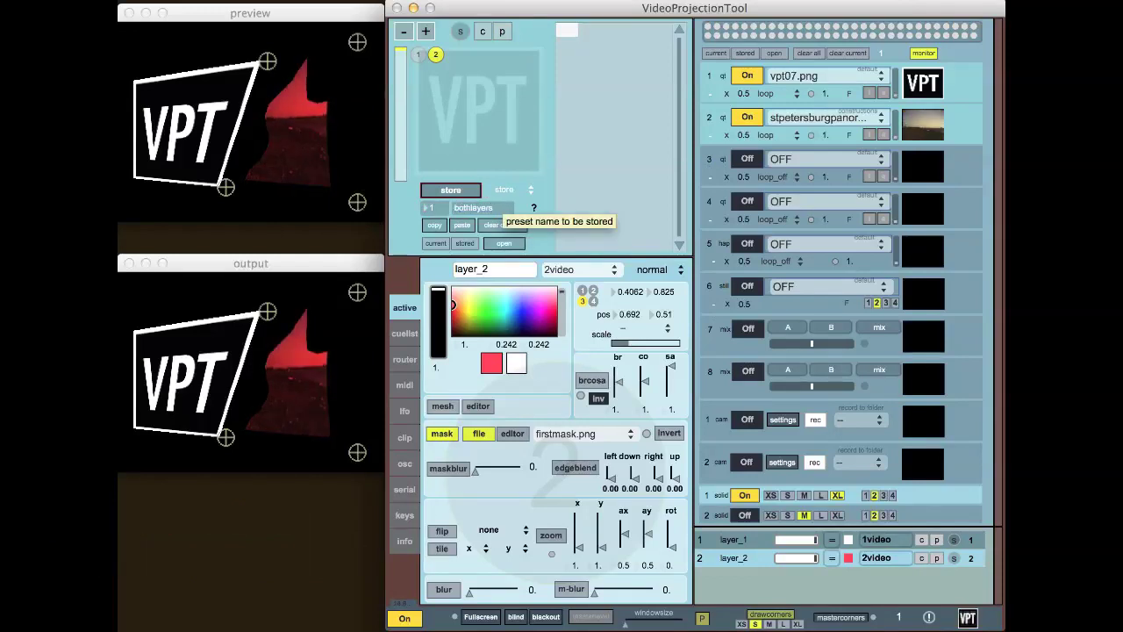
pyautogui.click(448, 190)
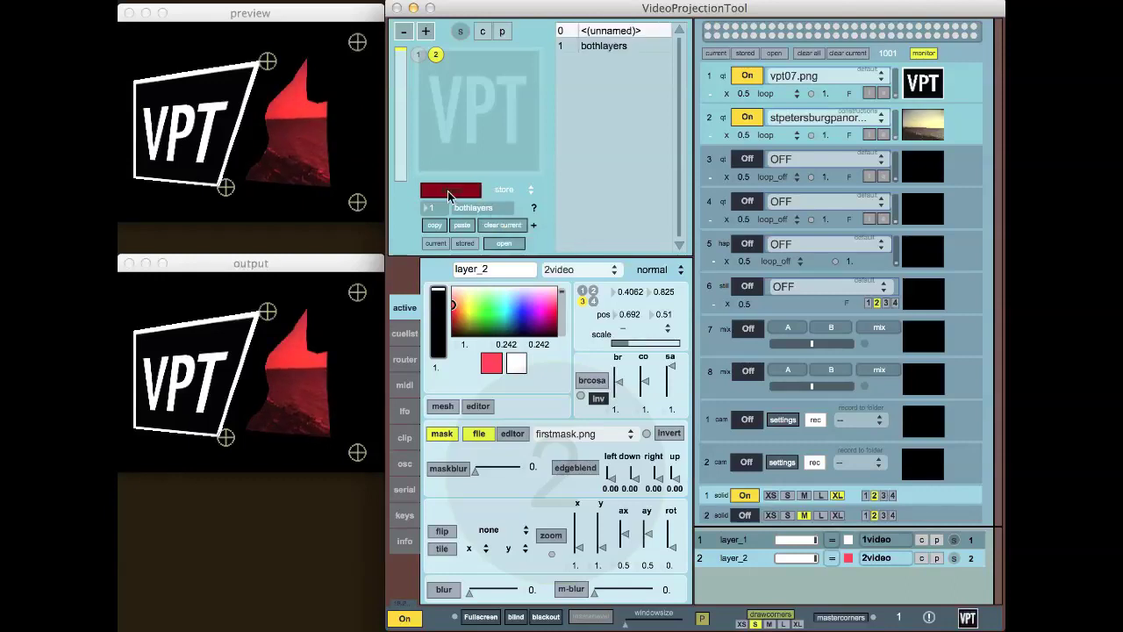
pyautogui.click(570, 45)
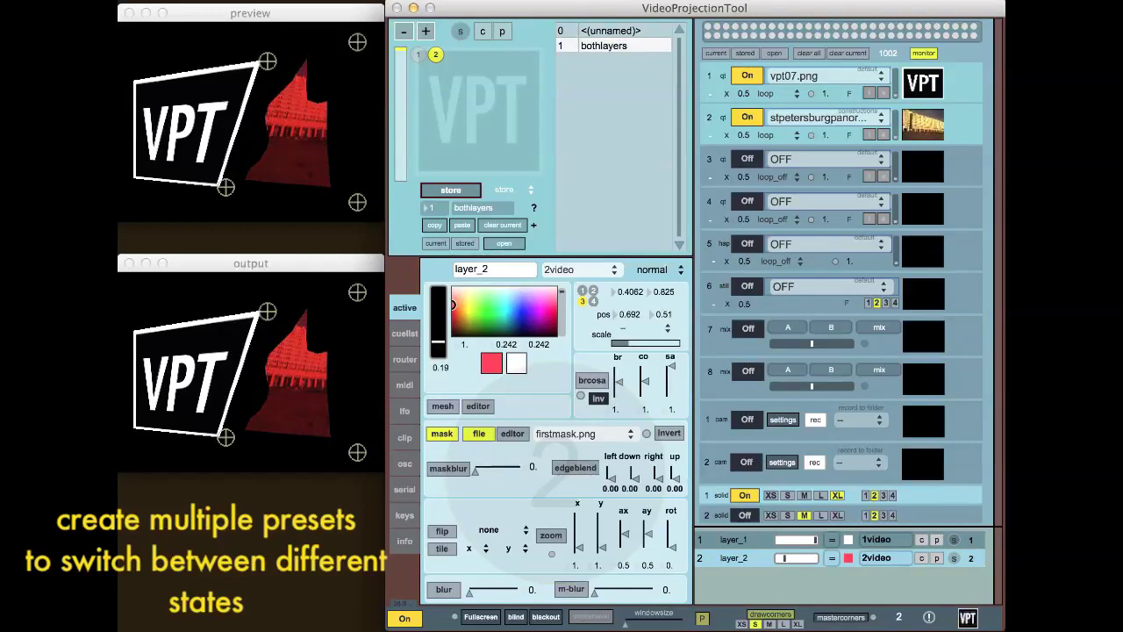
# Step: Fade layer_2 out to 0 and store the state as preset 2 named logo
pyautogui.moveTo(786, 559); pyautogui.dragTo(776, 559)
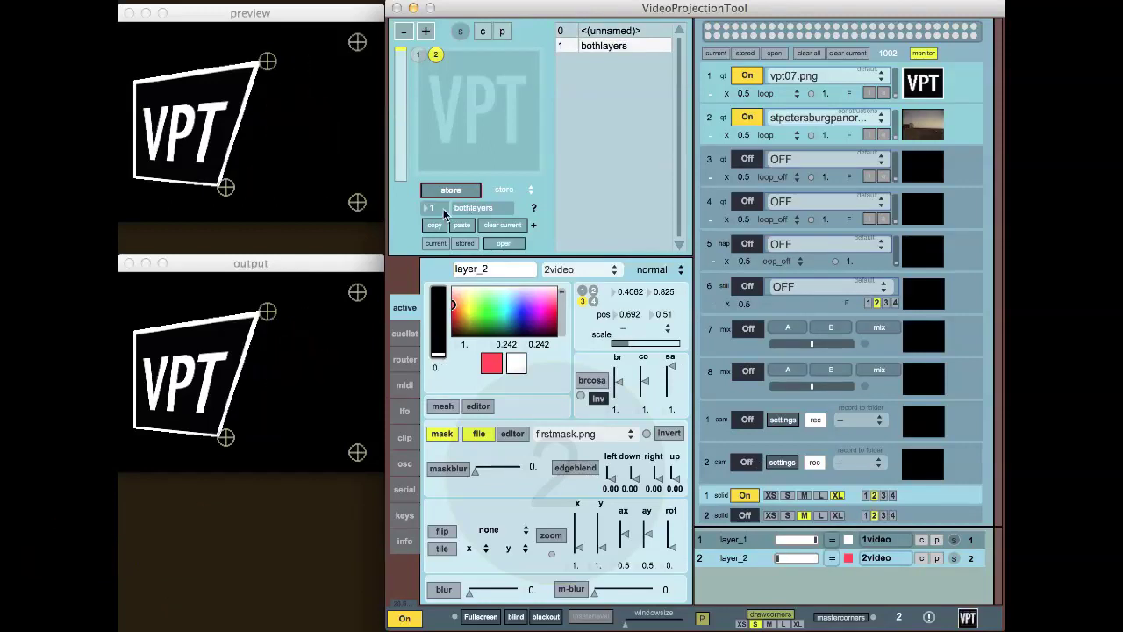
pyautogui.click(494, 207)
pyautogui.moveTo(429, 208); pyautogui.dragTo(428, 197)
pyautogui.write('logo')
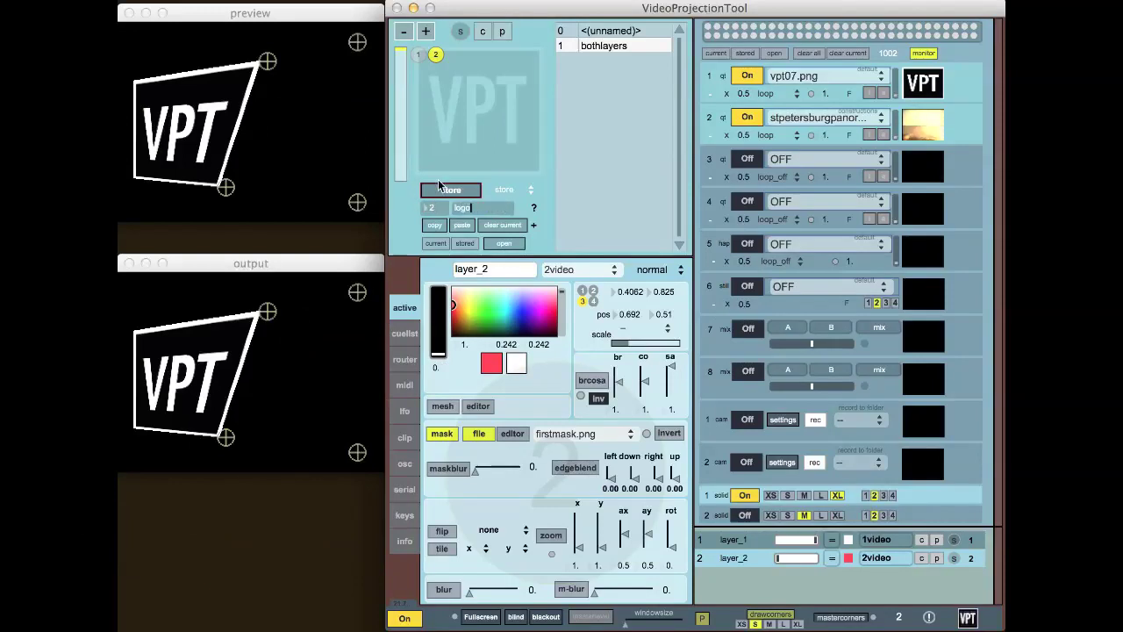
pyautogui.click(444, 191)
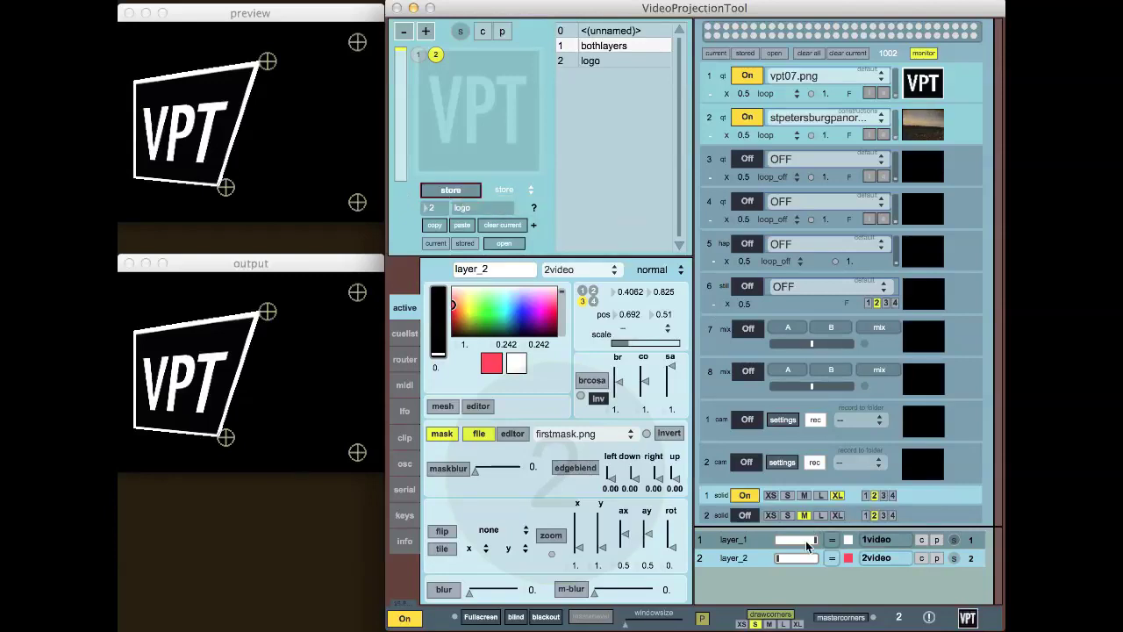
# Step: Fade layer_2 fully in and layer_1 fully out, and store the state as preset 3 named red
pyautogui.moveTo(783, 563); pyautogui.dragTo(818, 561)
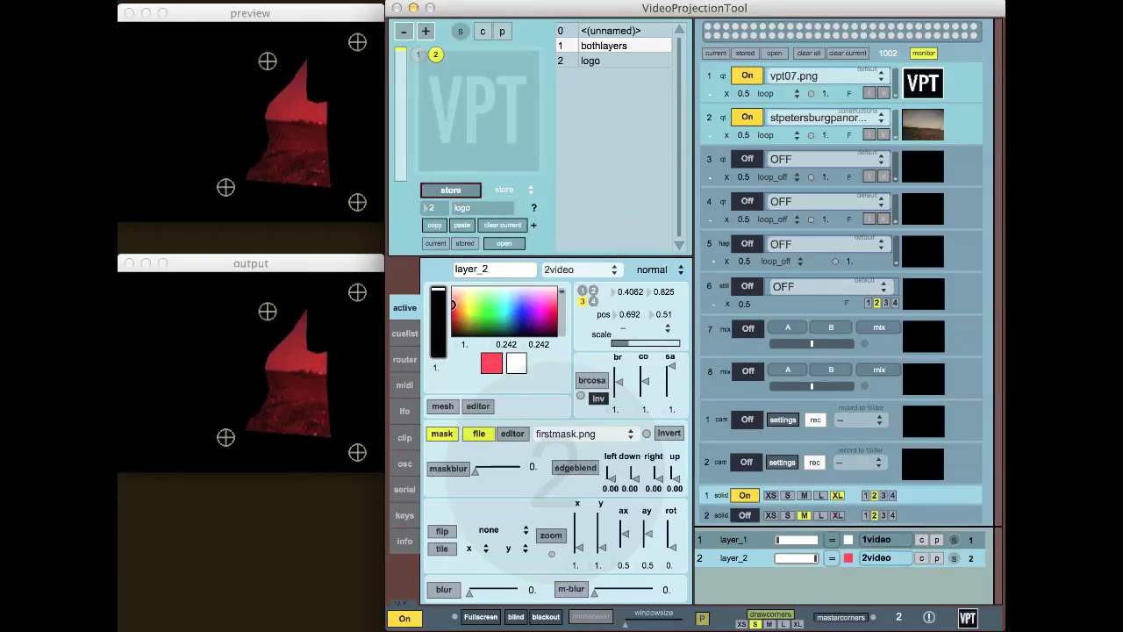
pyautogui.click(482, 206)
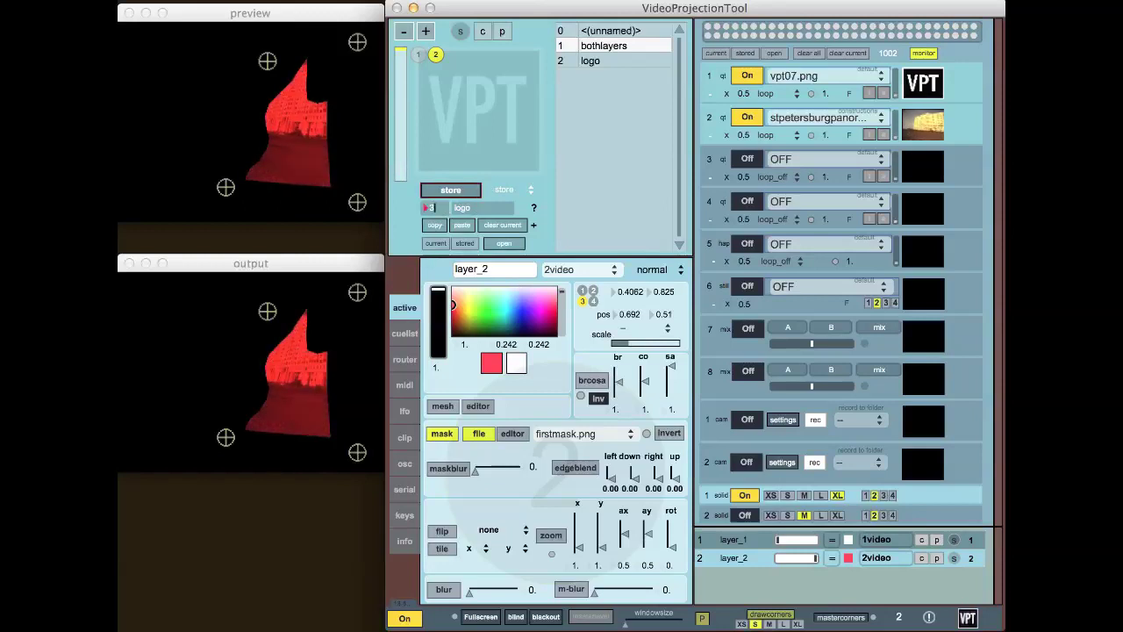
pyautogui.write('red')
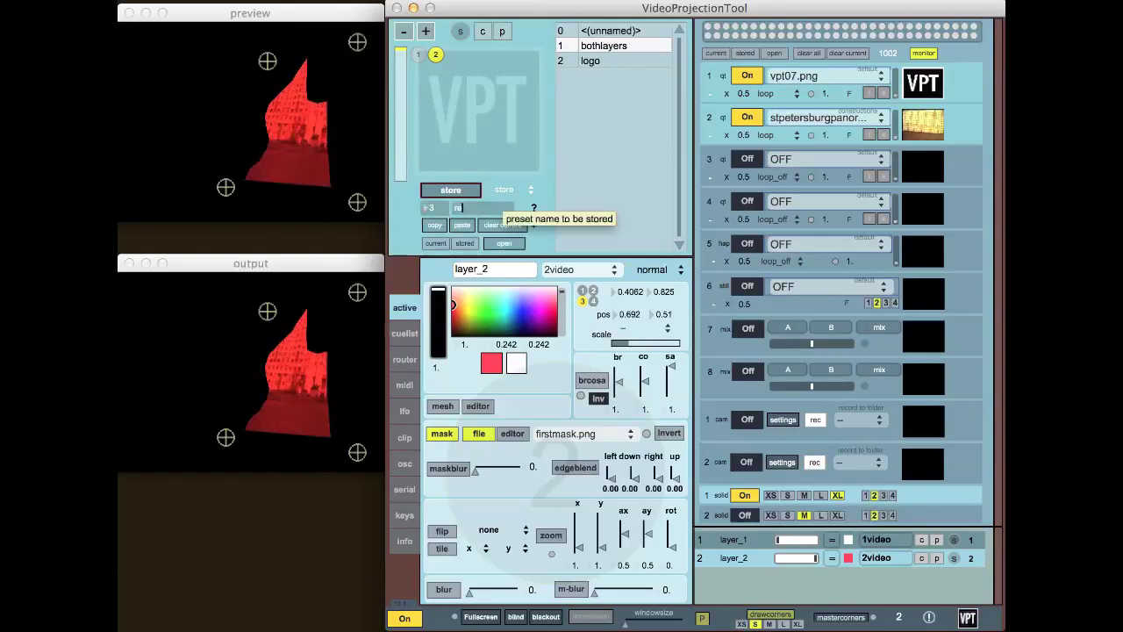
pyautogui.click(435, 192)
pyautogui.click(437, 192)
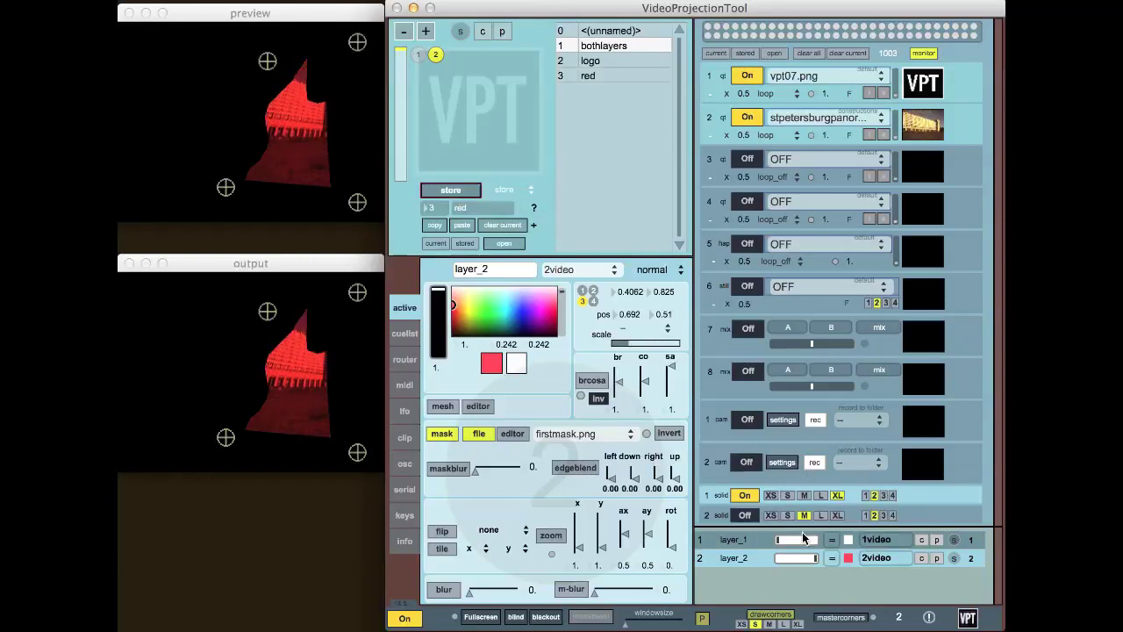
# Step: Fade layer_2 out to 0 and store the state with both layers dark as preset 4 named none
pyautogui.click(777, 558)
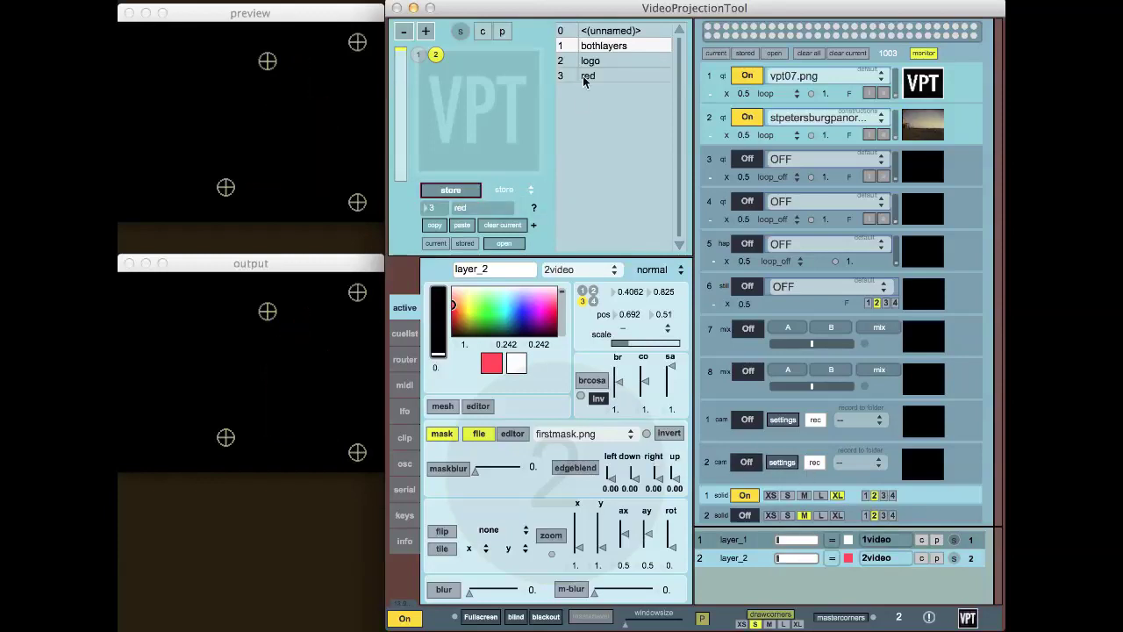
pyautogui.click(442, 208)
pyautogui.write('4')
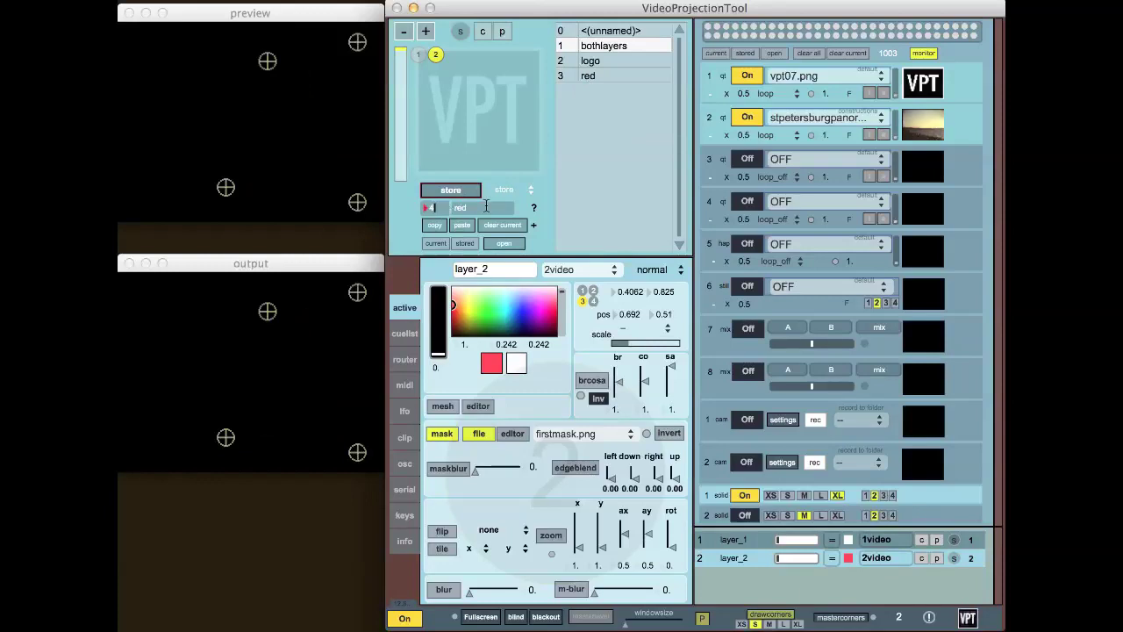
pyautogui.doubleClick(486, 208)
pyautogui.write('none')
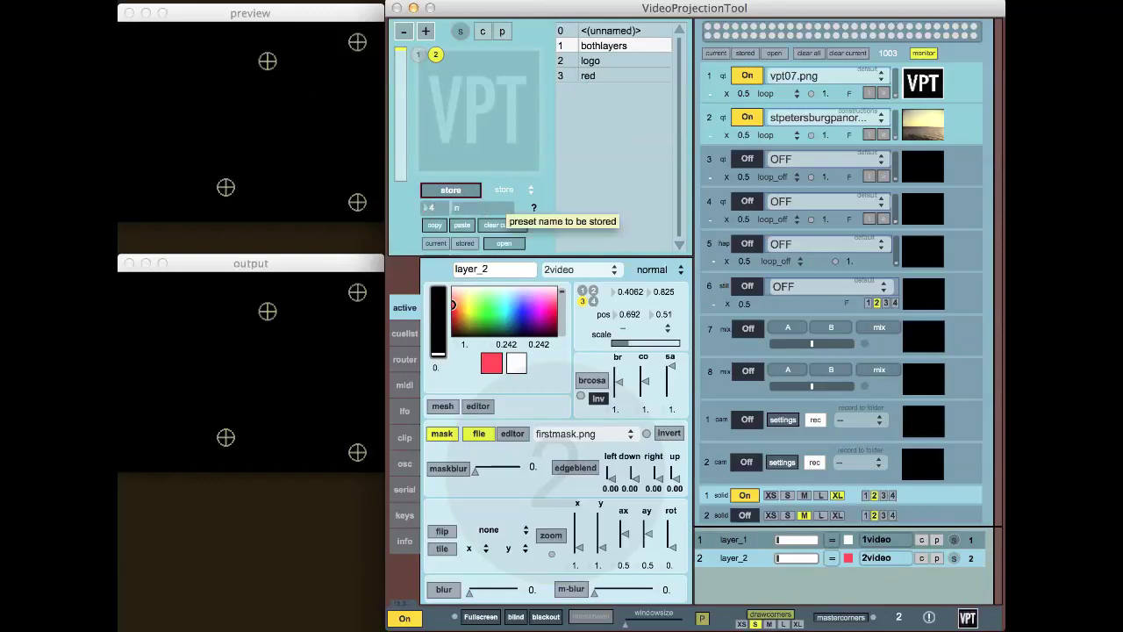
pyautogui.click(451, 191)
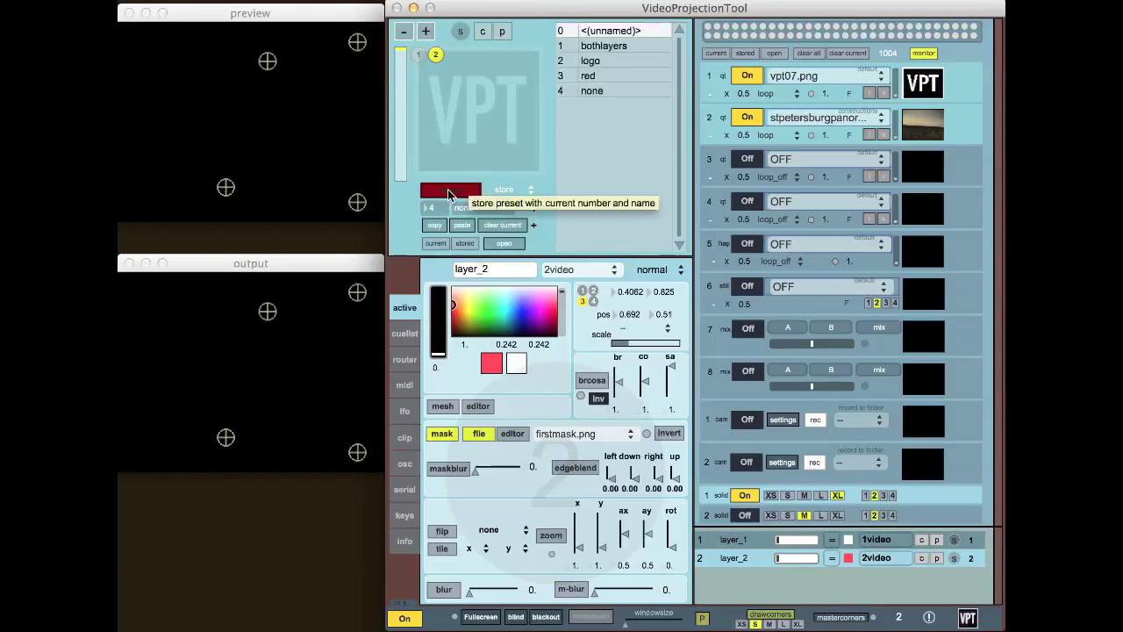
# Step: Recall the presets bothlayers, logo, red and none in turn, and return to bothlayers
pyautogui.click(573, 47)
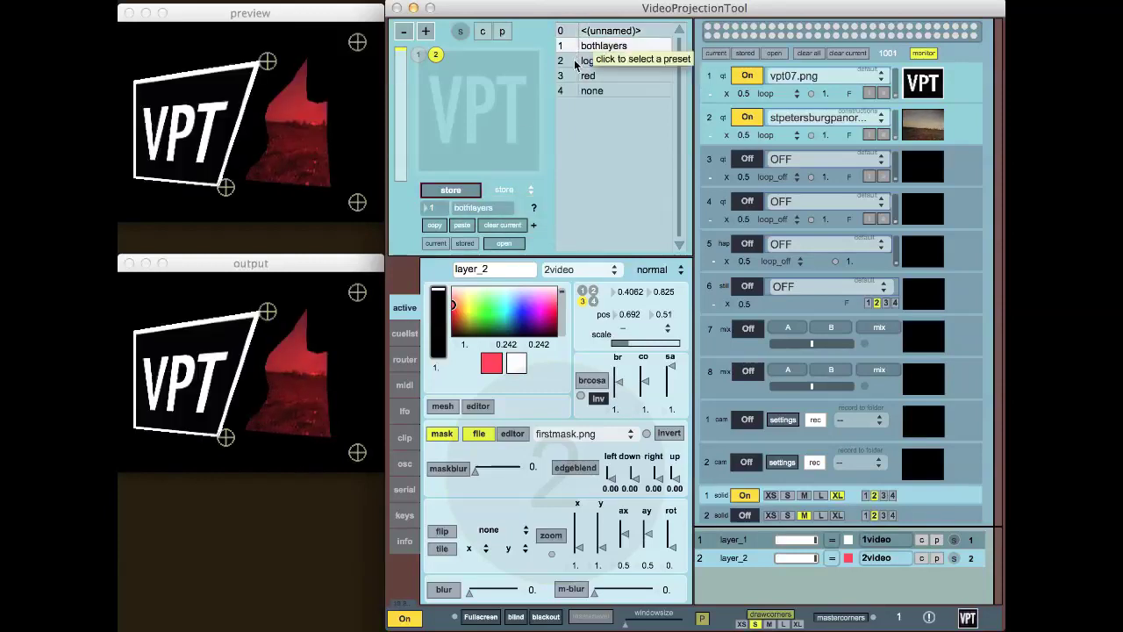
pyautogui.click(575, 62)
pyautogui.click(575, 76)
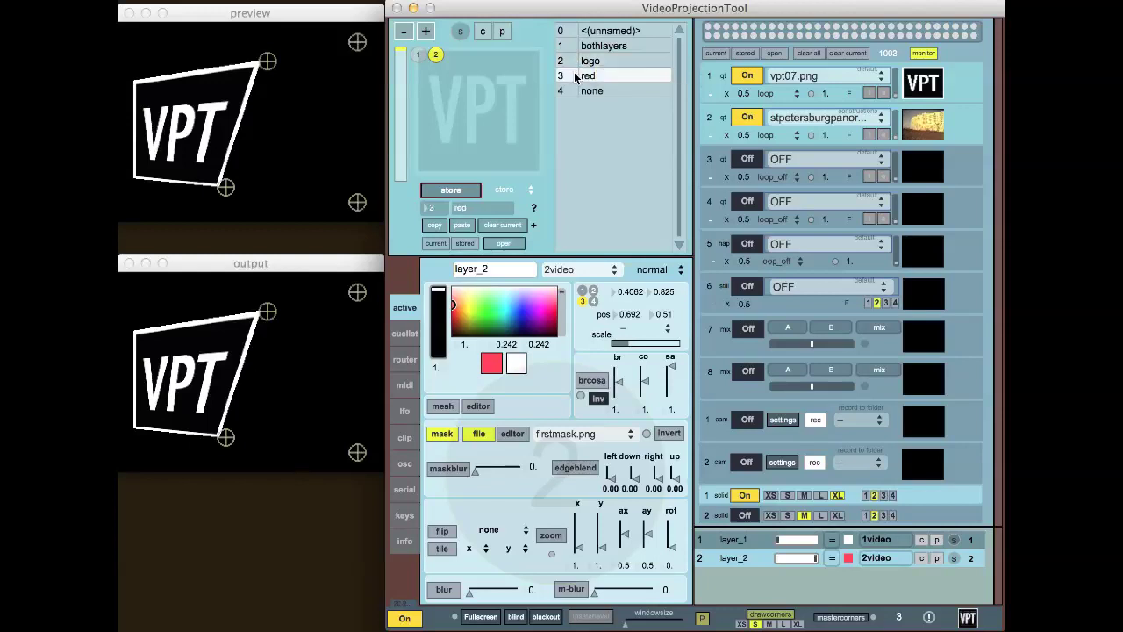
pyautogui.click(575, 91)
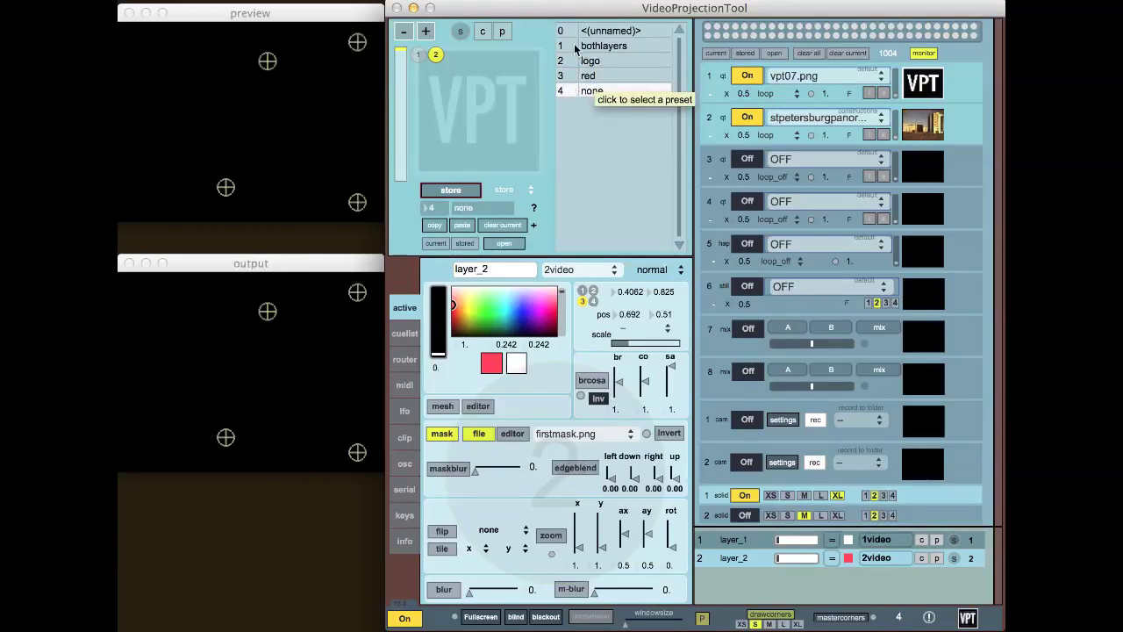
pyautogui.click(575, 47)
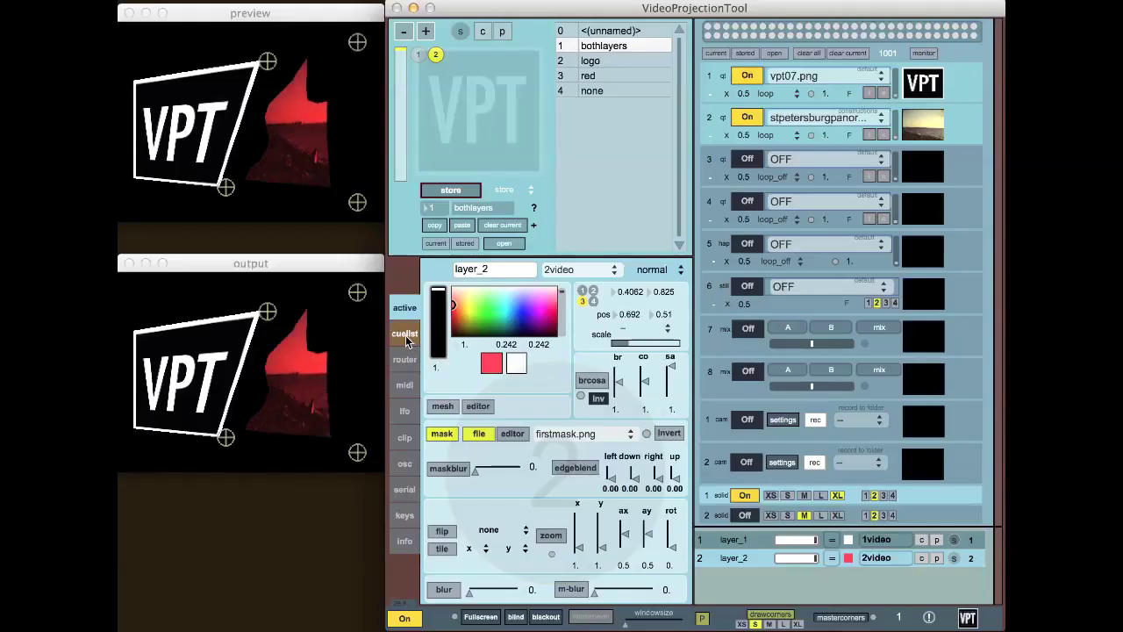
# Step: Open the cue list and add the cue "F 1 2 2." on its first line to fade from preset 1 to 2 in 2 seconds
pyautogui.click(405, 334)
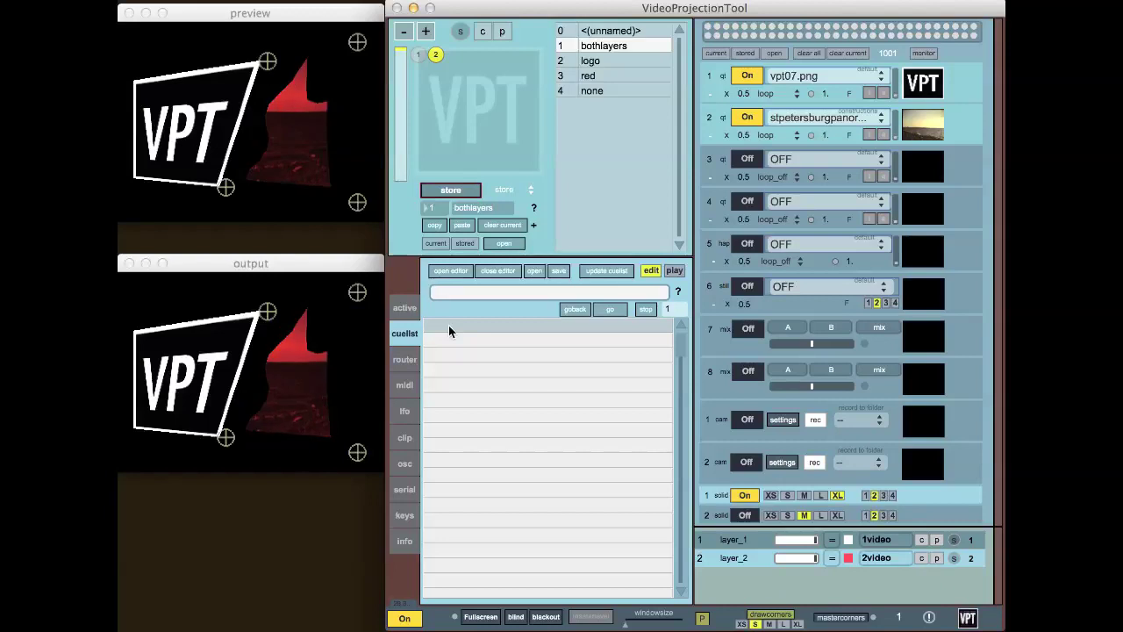
pyautogui.write('F')
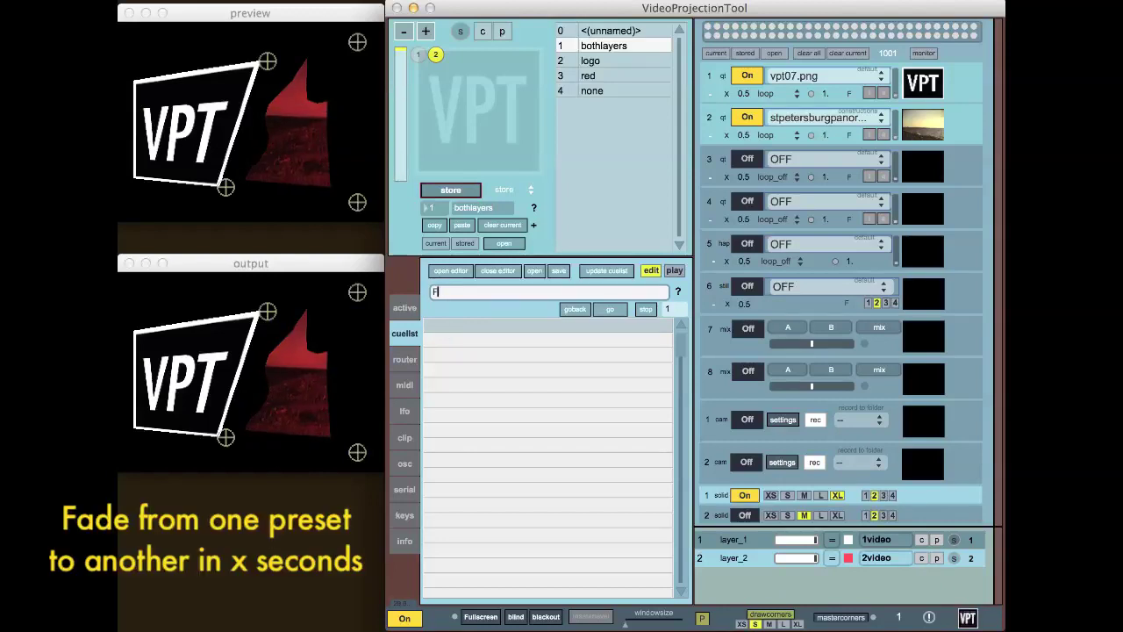
pyautogui.write(' 1 2')
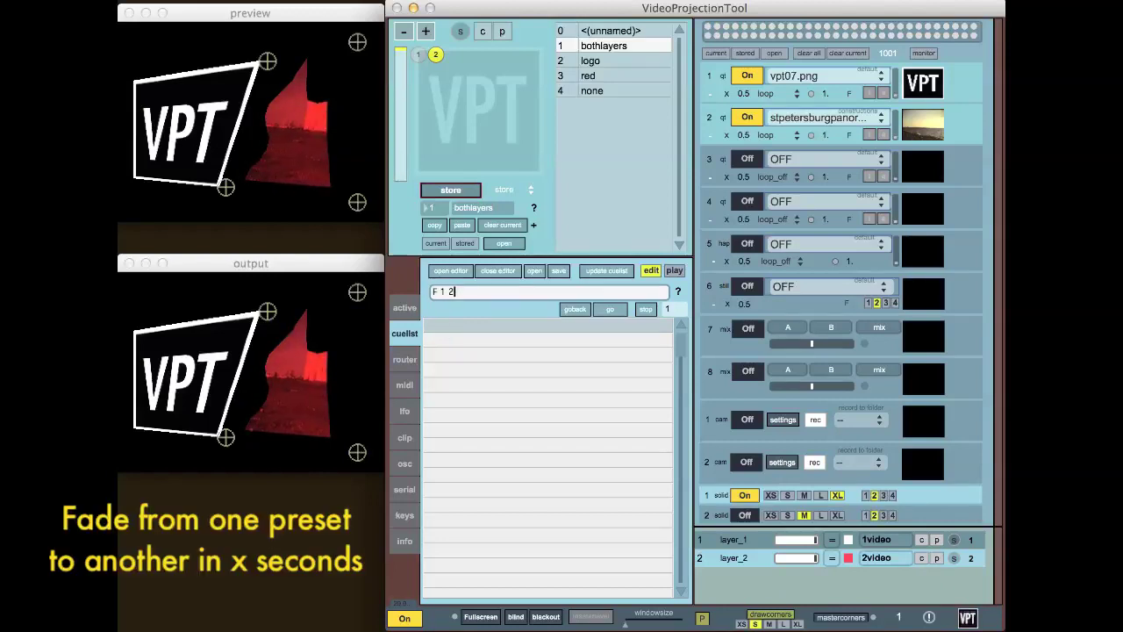
pyautogui.write(' 2.')
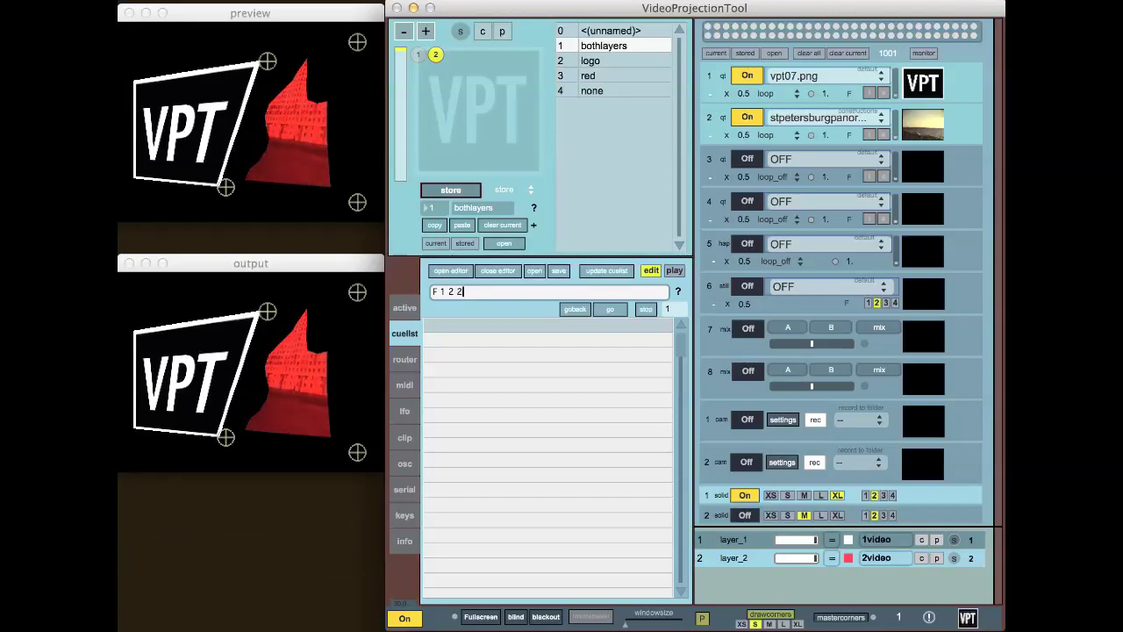
pyautogui.press('Return')
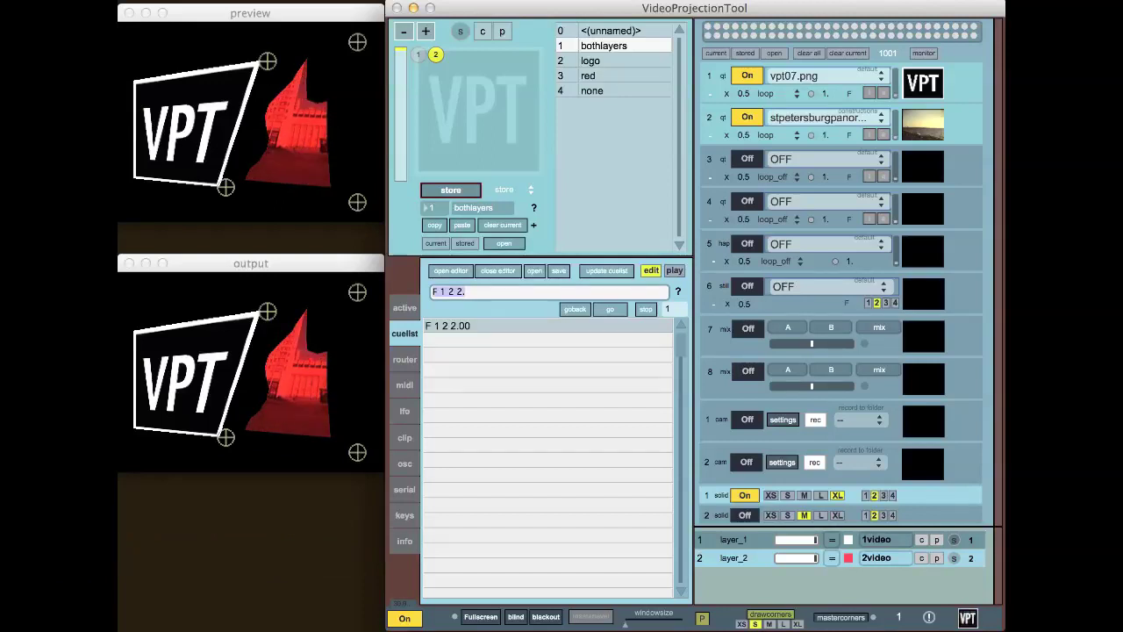
# Step: Add the cue "F 2 3 2." on the cue list's second line to fade from preset 2 to 3 in 2 seconds
pyautogui.click(466, 340)
pyautogui.write('F')
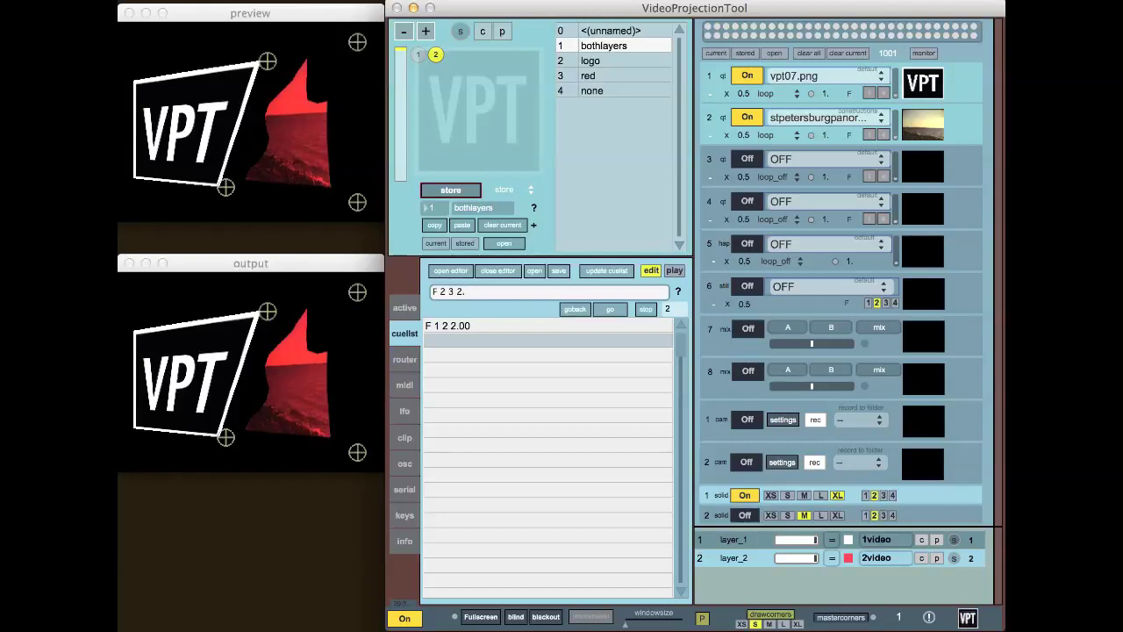
pyautogui.press('Return')
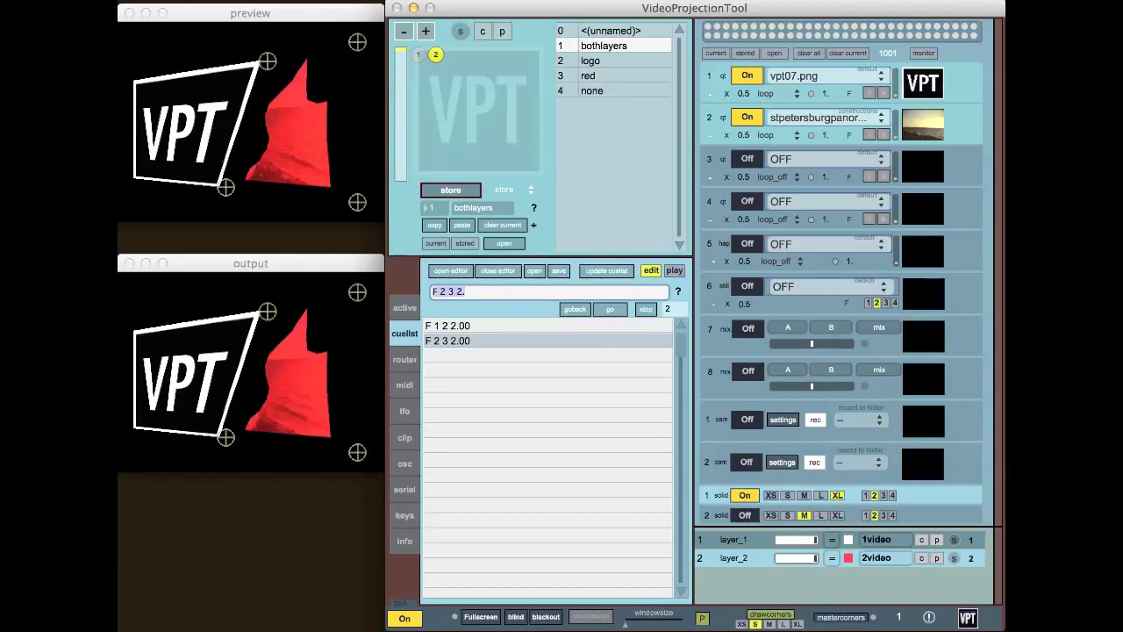
# Step: Add the cue "C 4" on the cue list's third line to cut directly to preset 4
pyautogui.click(445, 346)
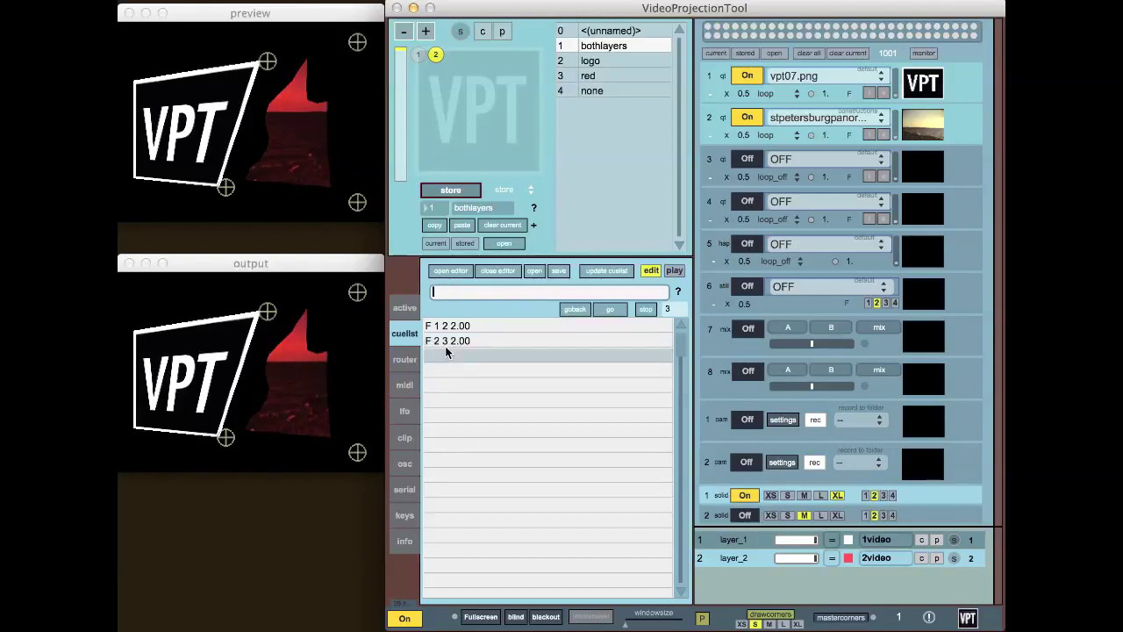
pyautogui.write('C')
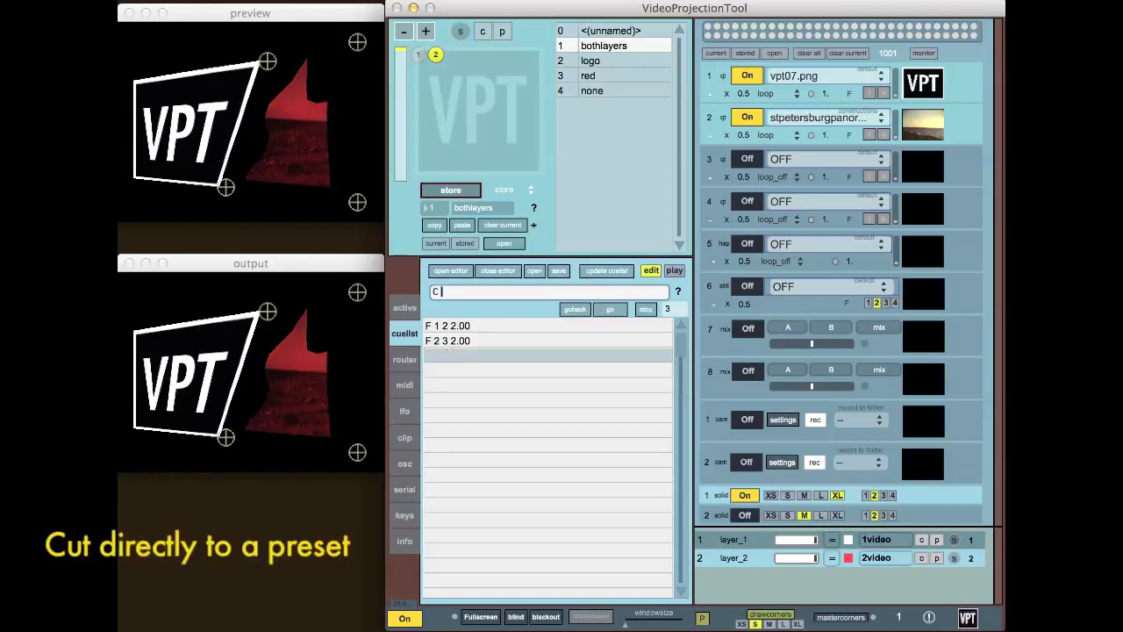
pyautogui.write(' 4')
pyautogui.press('Return')
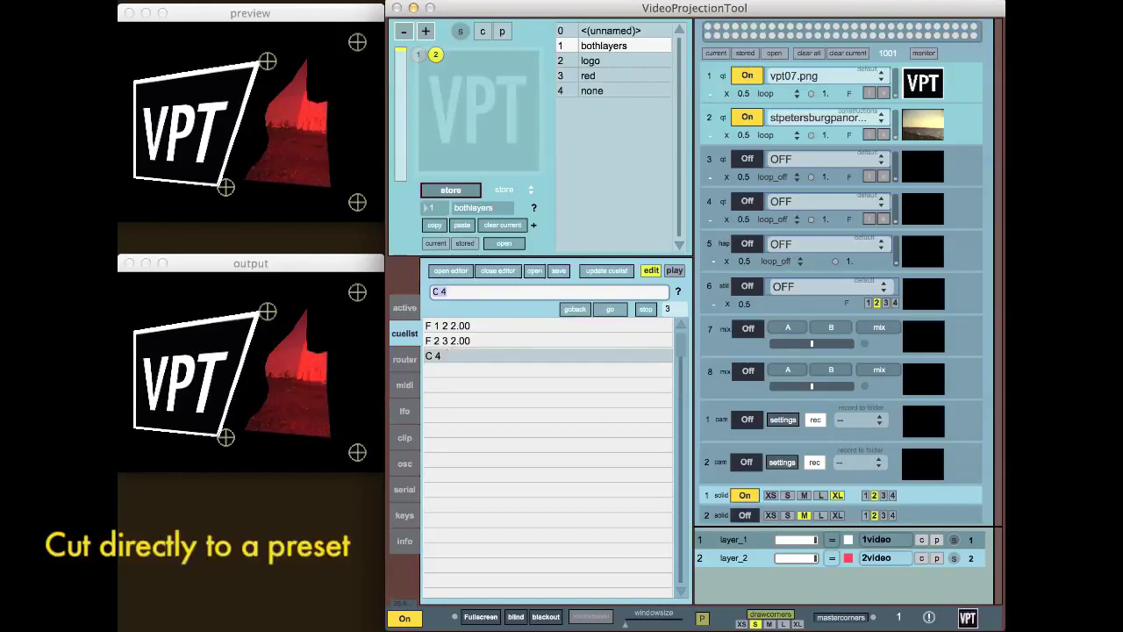
# Step: Switch the cue list to play mode and trigger its three cues individually, from the first line to the third
pyautogui.click(674, 271)
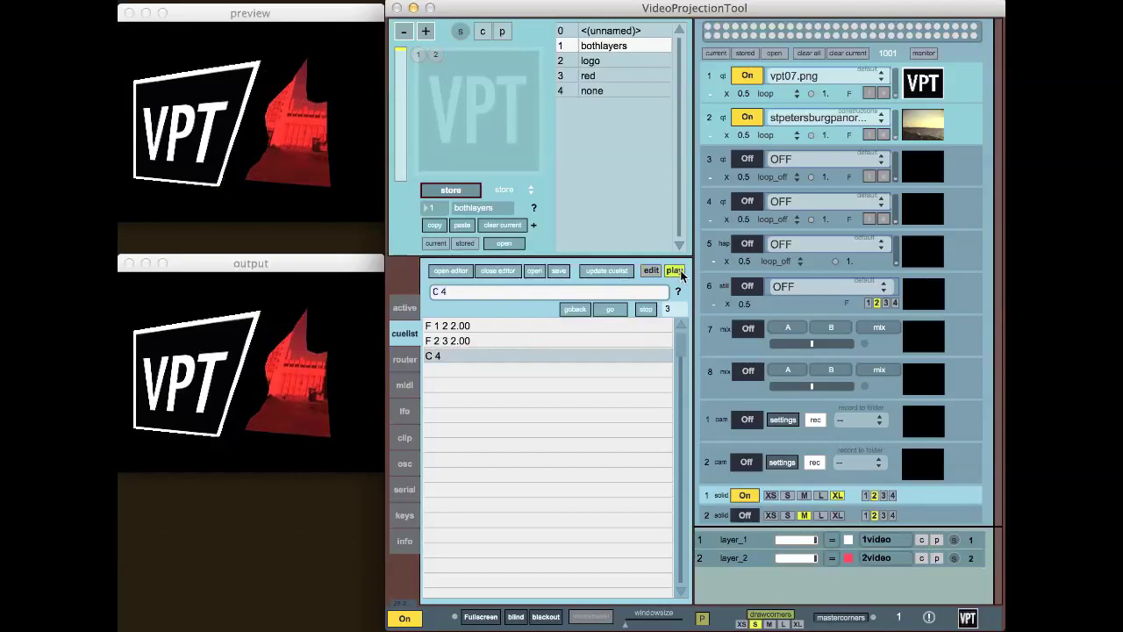
pyautogui.click(459, 330)
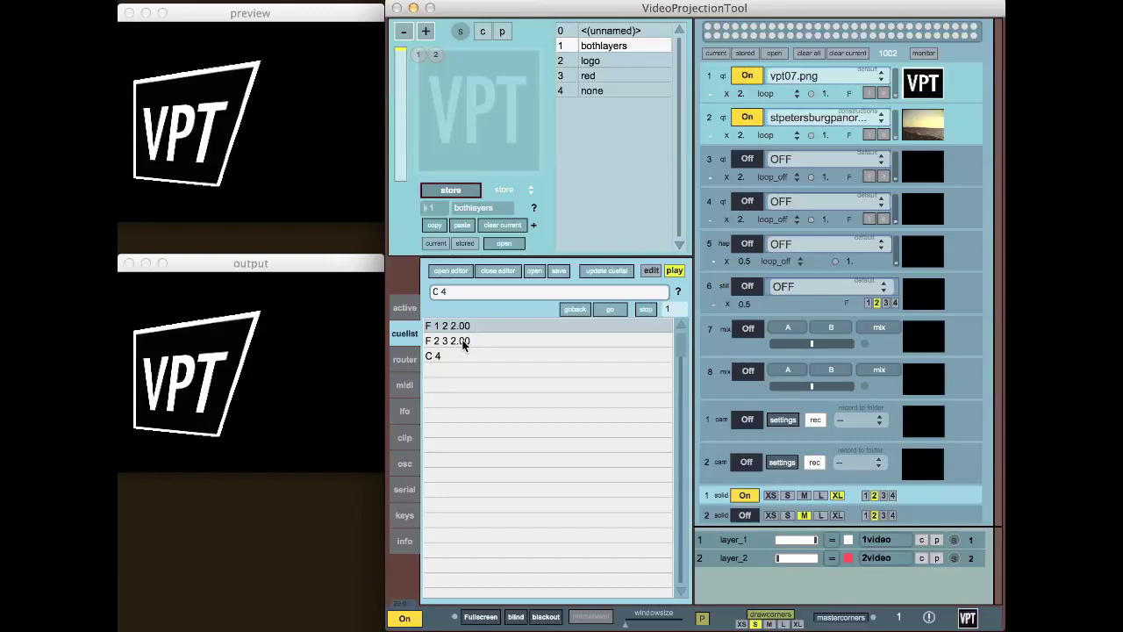
pyautogui.click(462, 342)
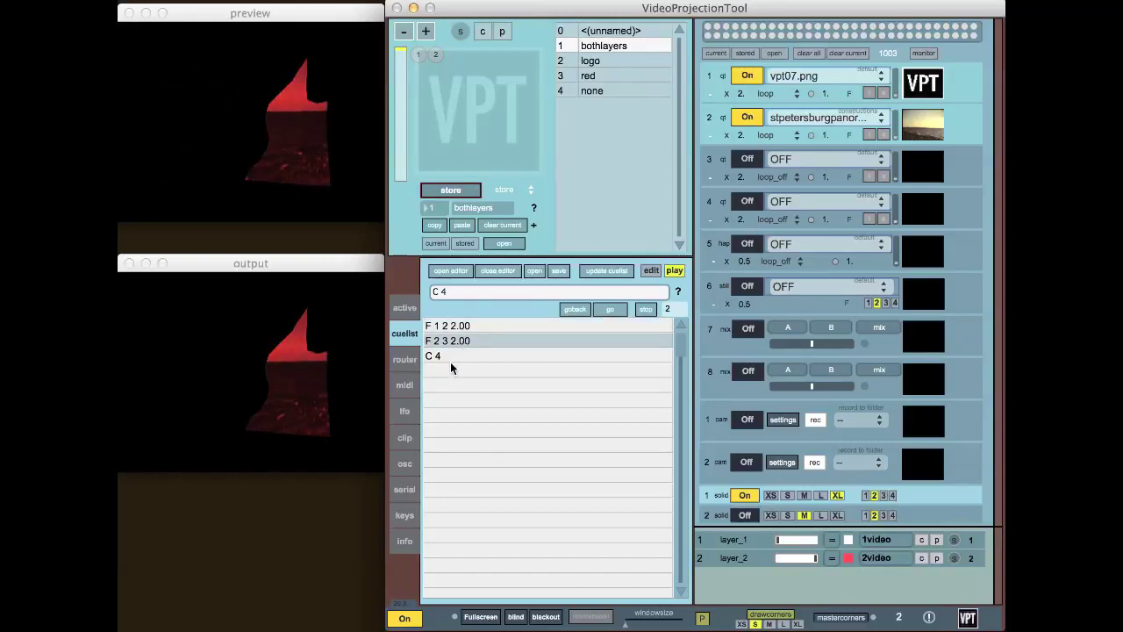
pyautogui.click(446, 354)
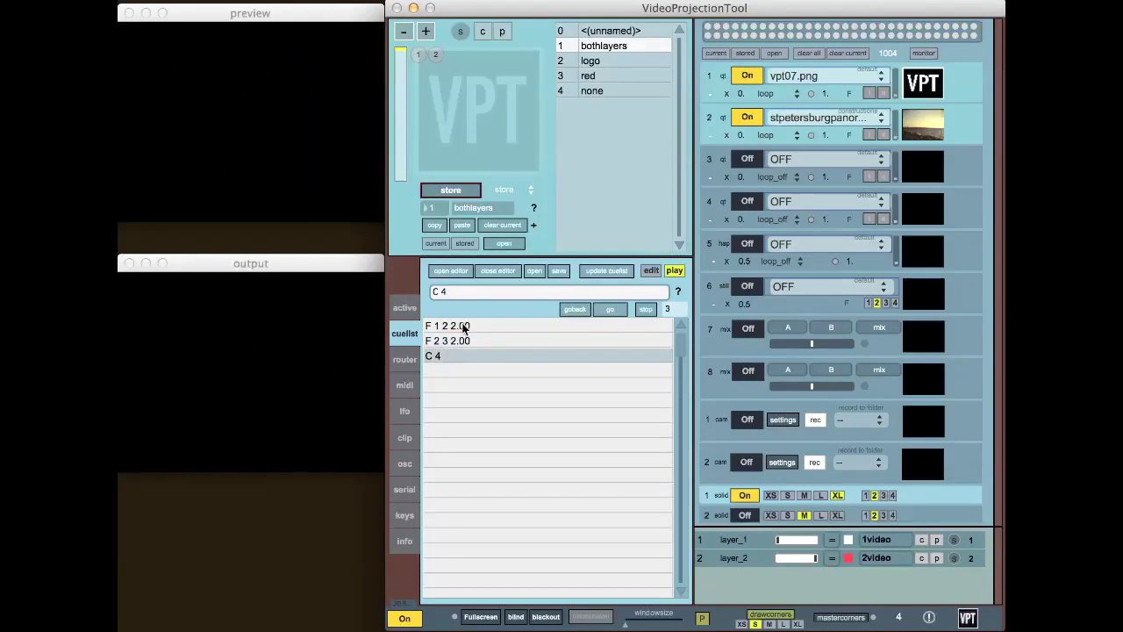
# Step: Restart from the first cue and advance one cue at a time through the rest of the cue list
pyautogui.click(465, 326)
pyautogui.click(611, 309)
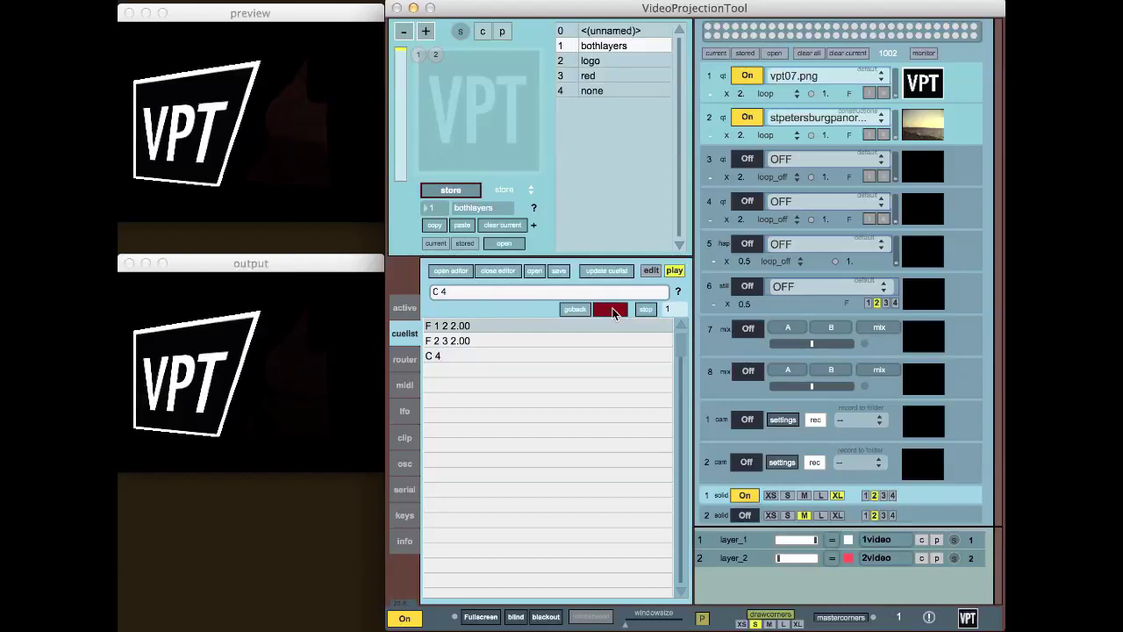
pyautogui.click(612, 309)
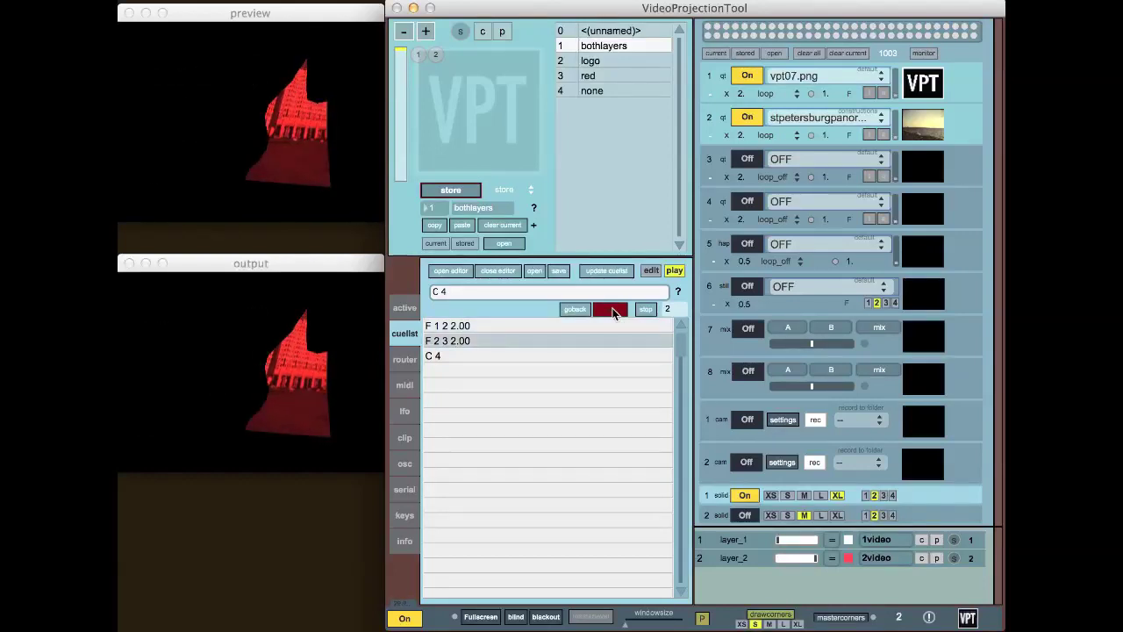
pyautogui.click(611, 309)
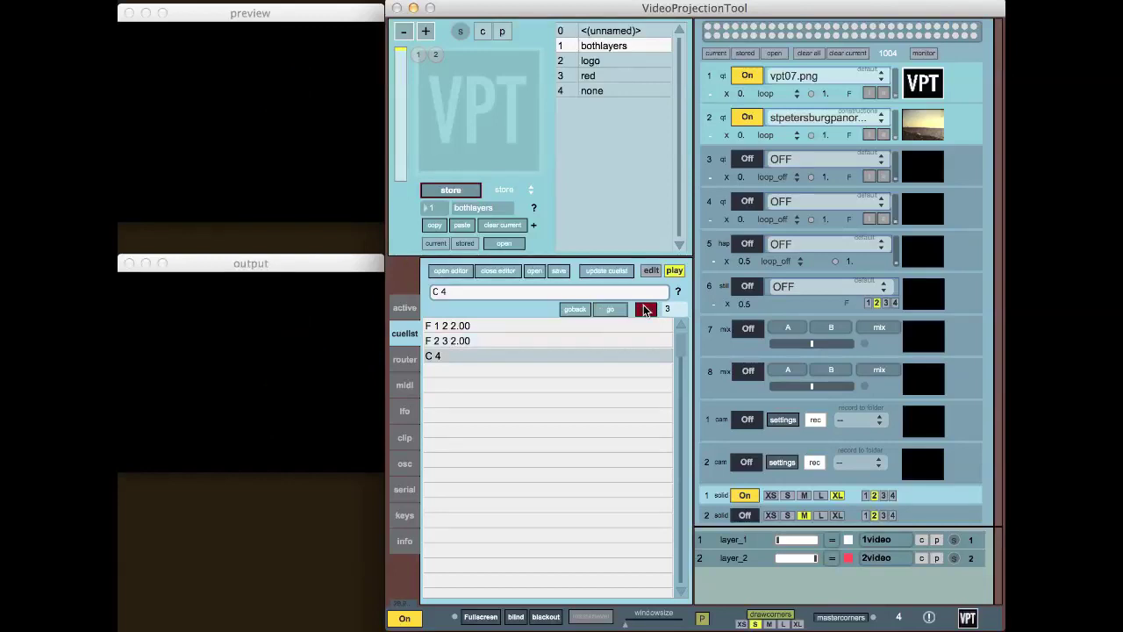
# Step: Return the cue list to edit mode, open it in the text editor and append "+" to both fade cues
pyautogui.press('2')
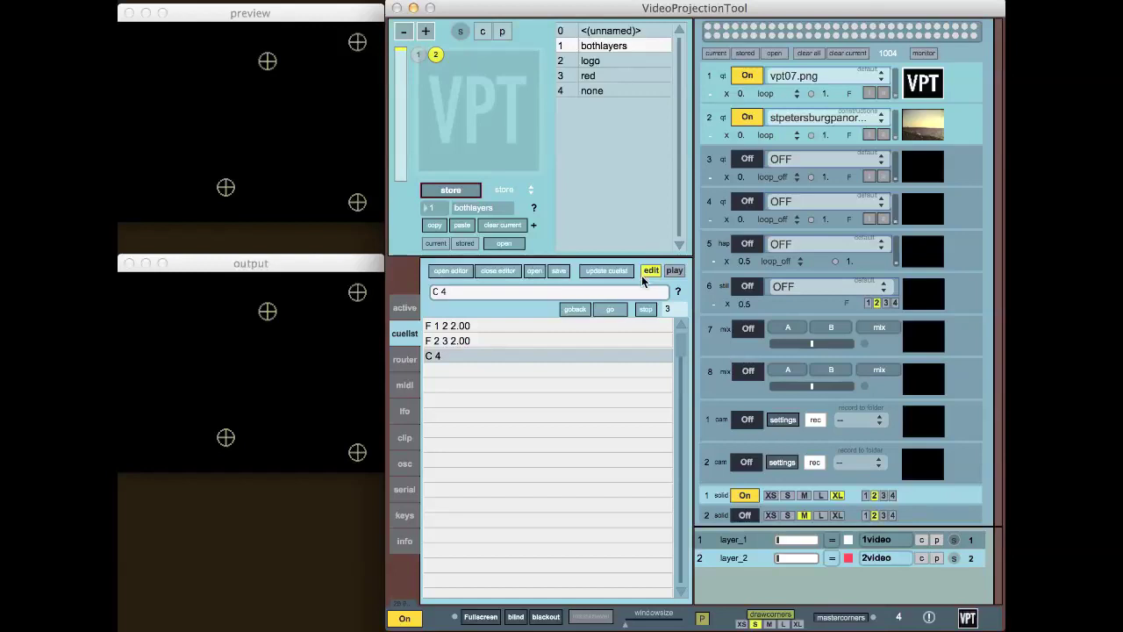
pyautogui.click(442, 280)
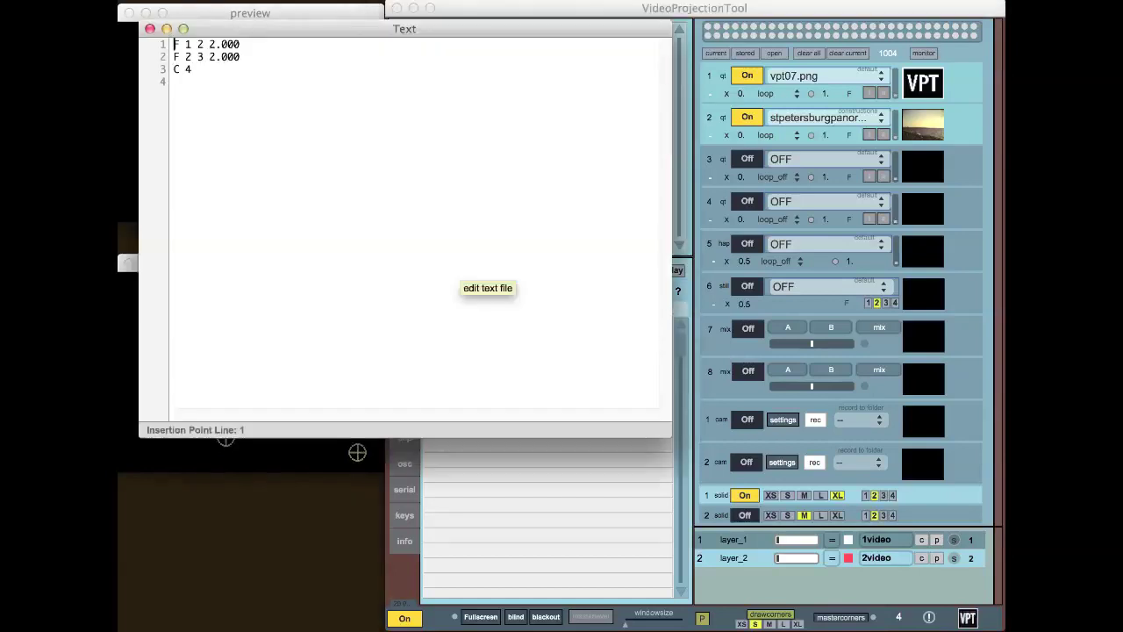
pyautogui.click(253, 45)
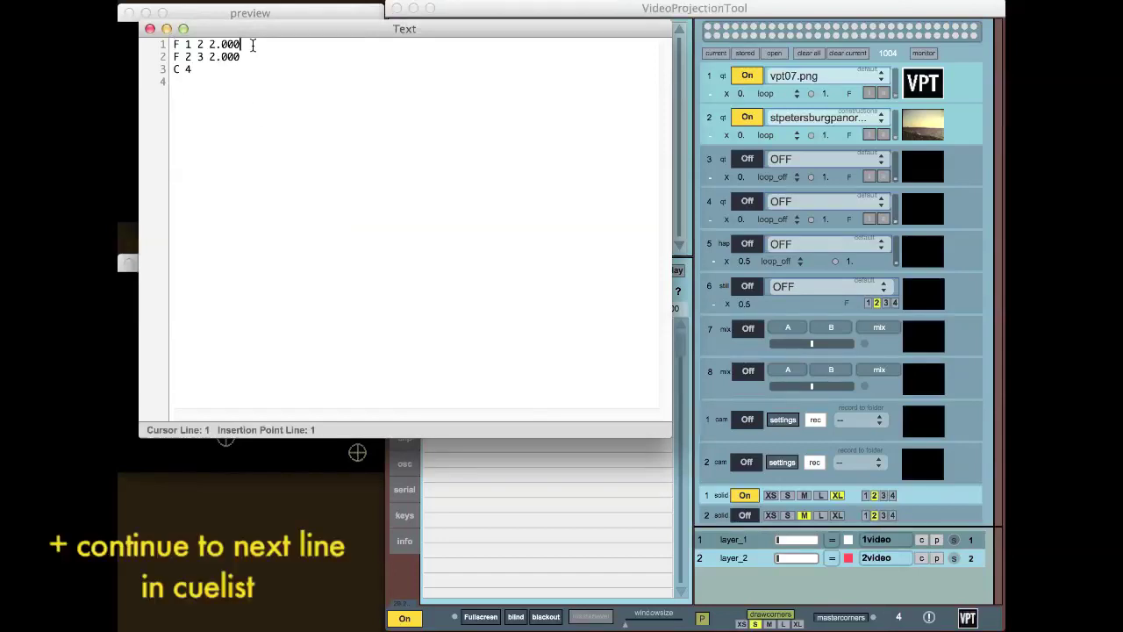
pyautogui.write('+')
pyautogui.click(248, 57)
# Step: Append "+" to the "C 4" cue, add the lines "D 2", "F 4 1 +", "L 1" and "end", and update the cue list
pyautogui.click(219, 72)
pyautogui.press('Return')
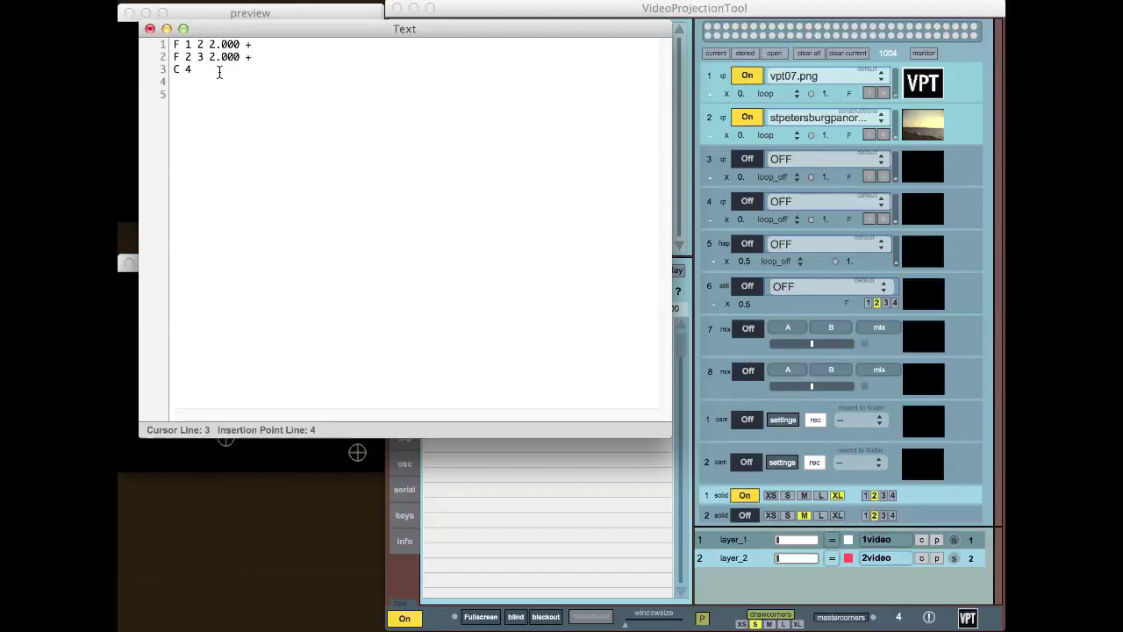
pyautogui.write('D 2')
pyautogui.click(201, 91)
pyautogui.write('F 4 1 +')
pyautogui.press('Return')
pyautogui.write('L 1')
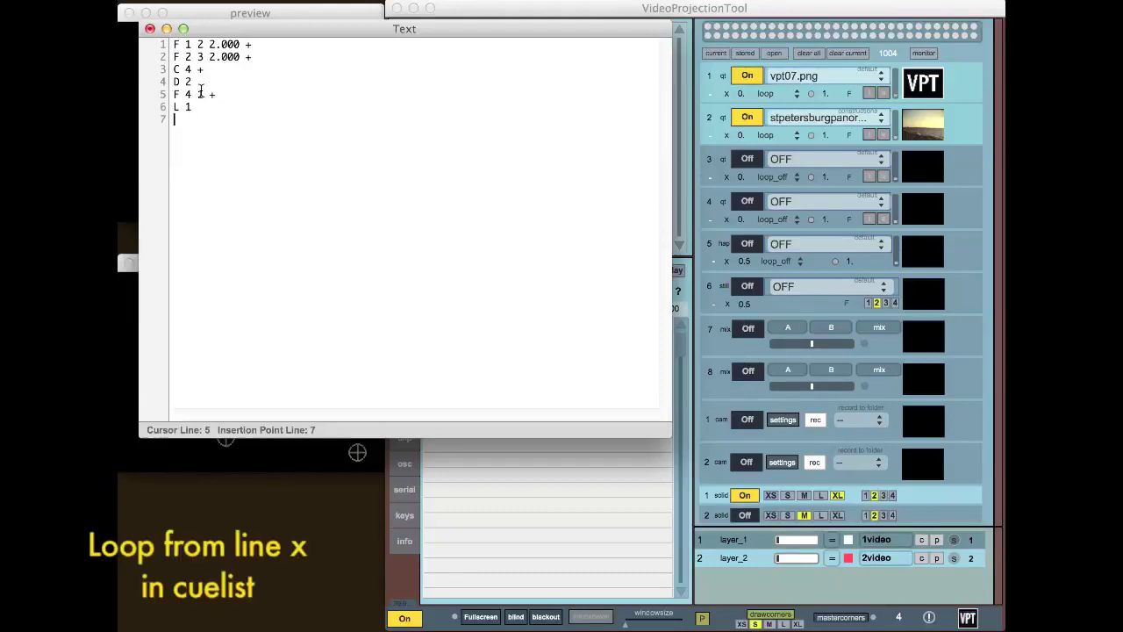
pyautogui.write(' end')
pyautogui.click(151, 30)
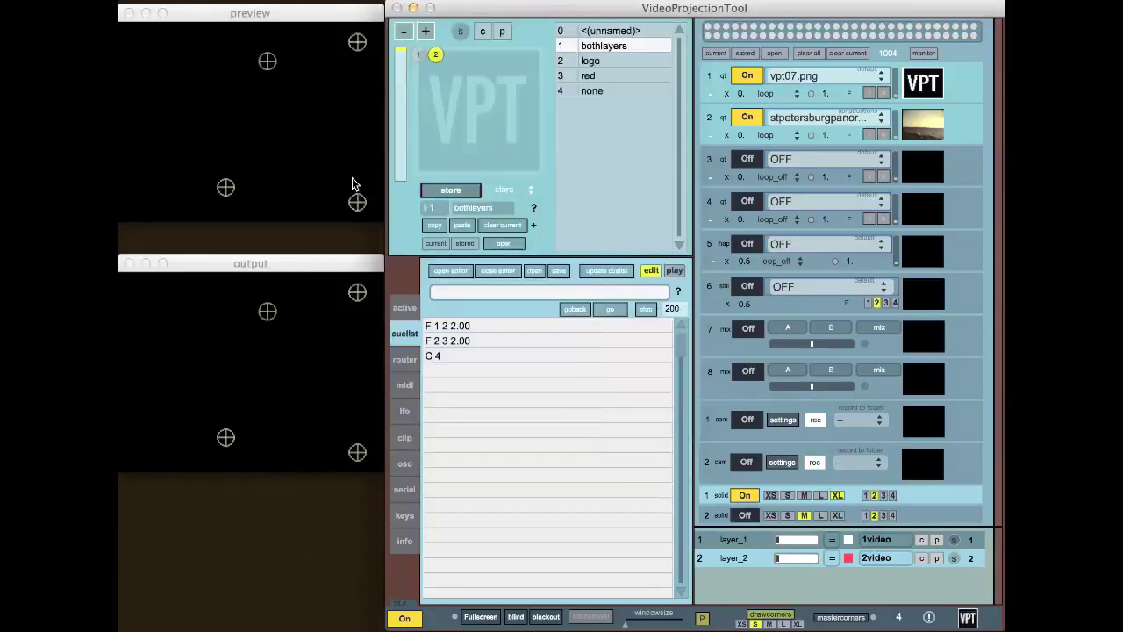
pyautogui.click(598, 272)
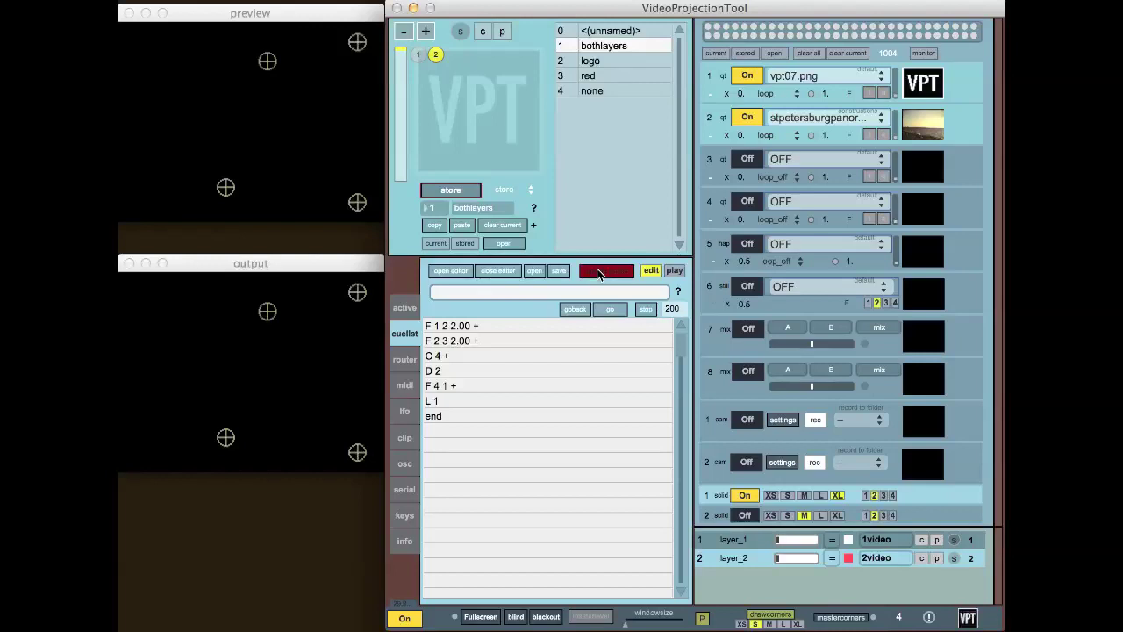
# Step: Play the cue list from its first line to check the automatic sequence, and stop it
pyautogui.click(677, 271)
pyautogui.click(467, 330)
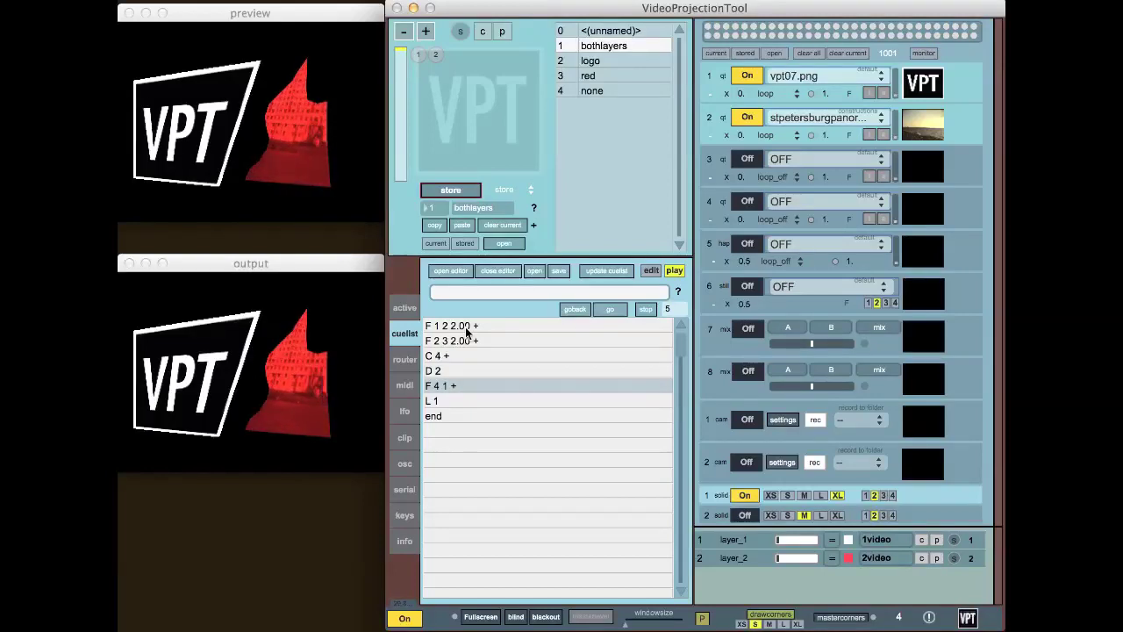
pyautogui.click(646, 312)
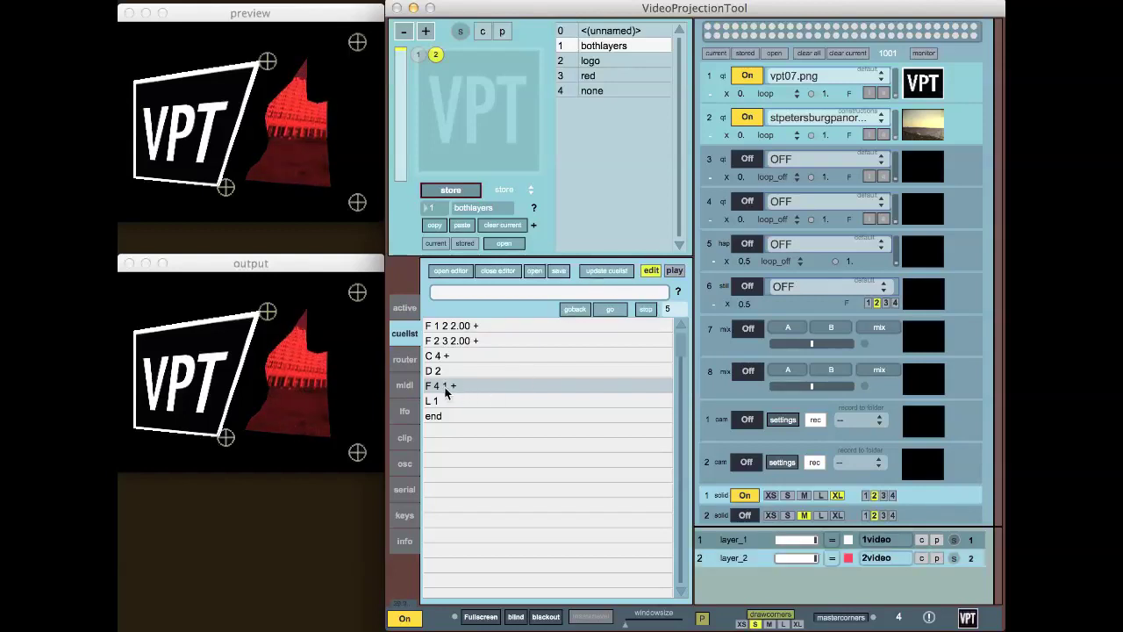
# Step: Set the fade time of the "F 4 1" cue to 3 seconds in the text editor, update the cue list and play it
pyautogui.click(465, 272)
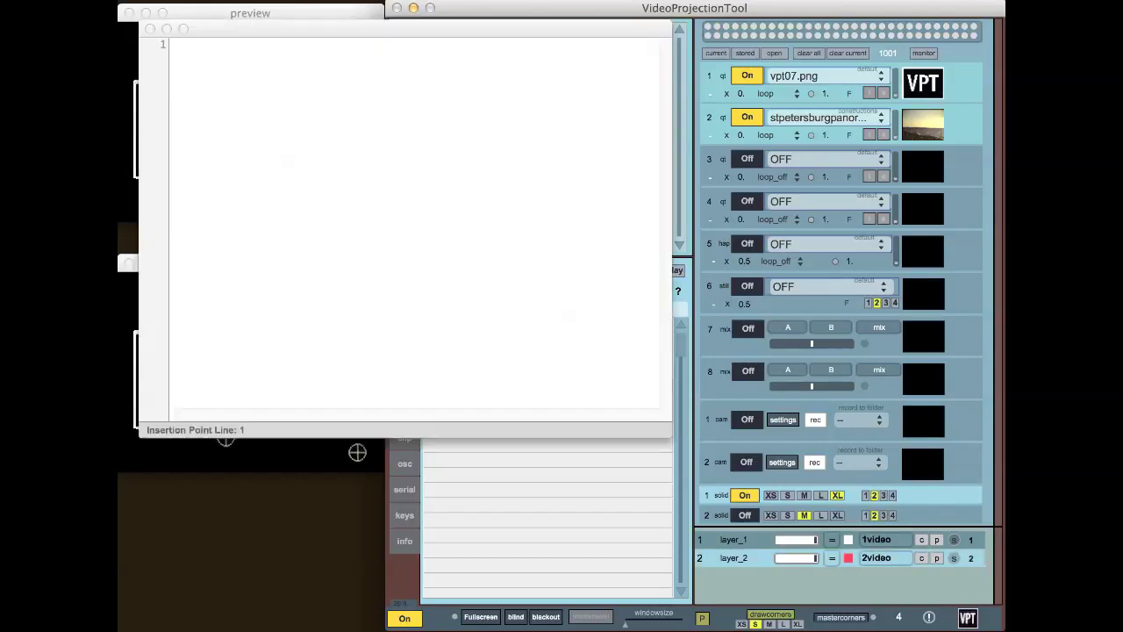
pyautogui.click(198, 102)
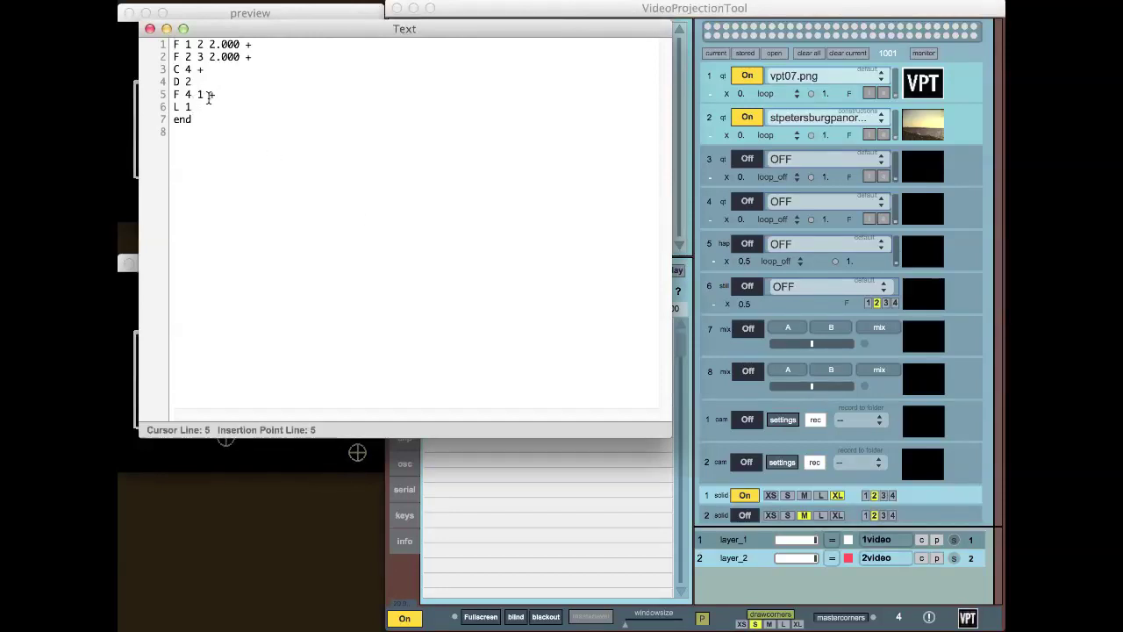
pyautogui.write('+ +')
pyautogui.click(150, 29)
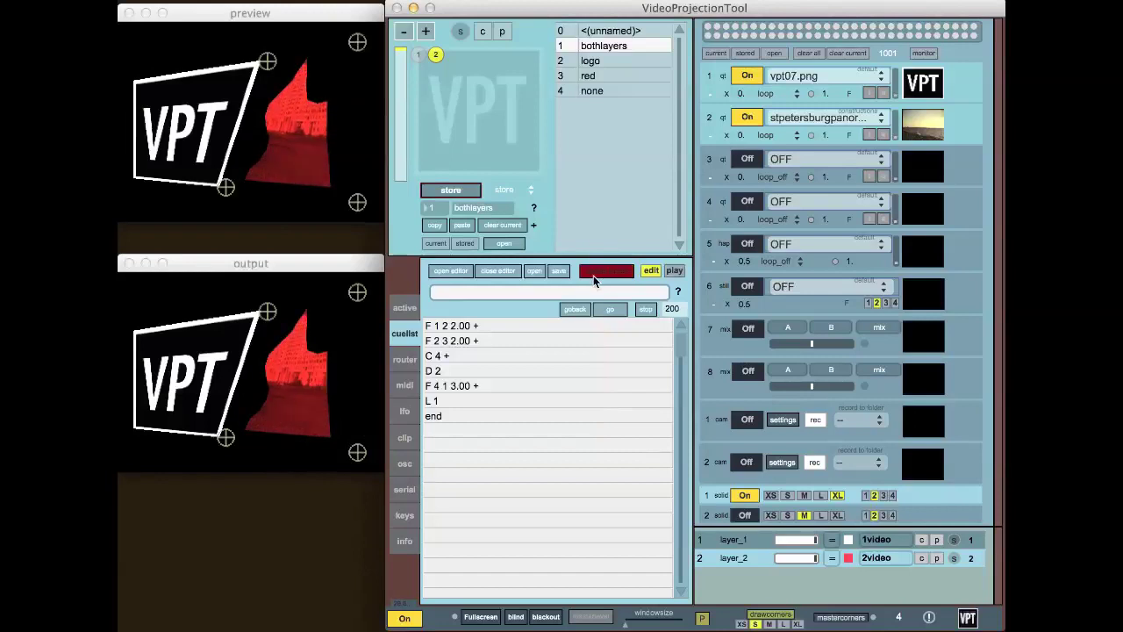
pyautogui.click(674, 270)
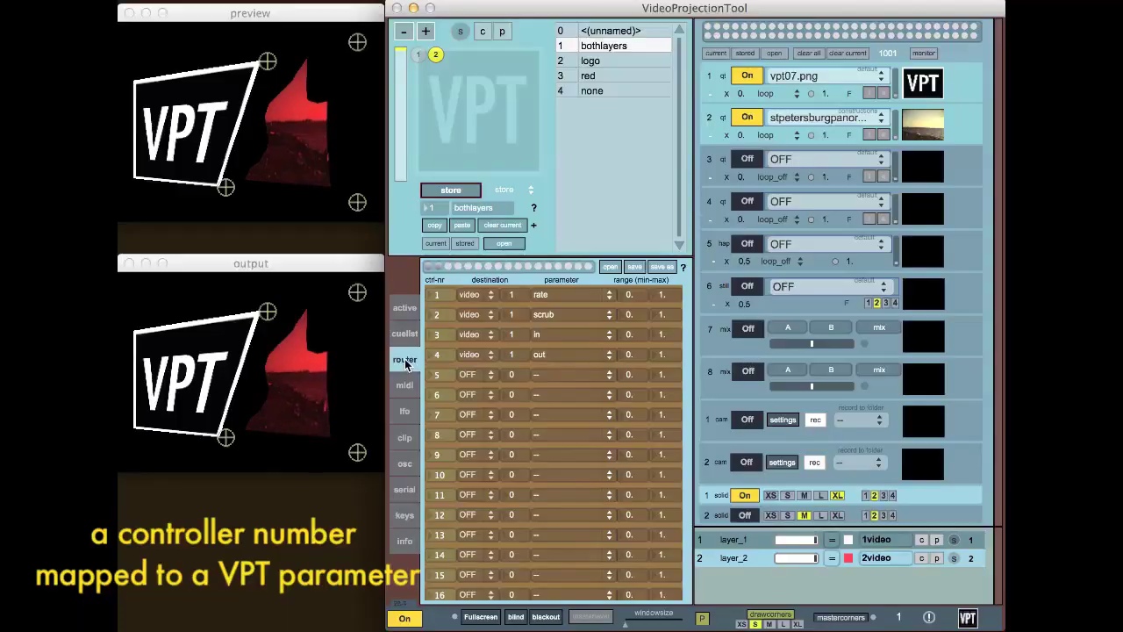
# Step: Route controller 1 to layer 1 fade and controller 2 to layer 2 fade, and try them with the virtual MIDI sliders
pyautogui.click(467, 300)
pyautogui.click(481, 323)
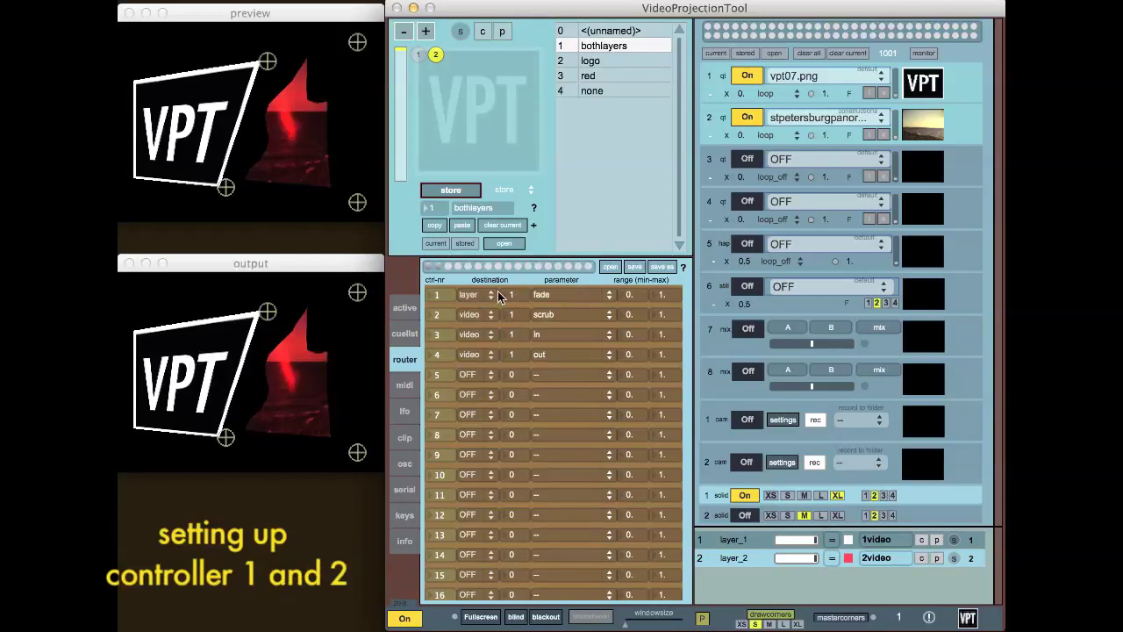
pyautogui.click(478, 315)
pyautogui.click(493, 346)
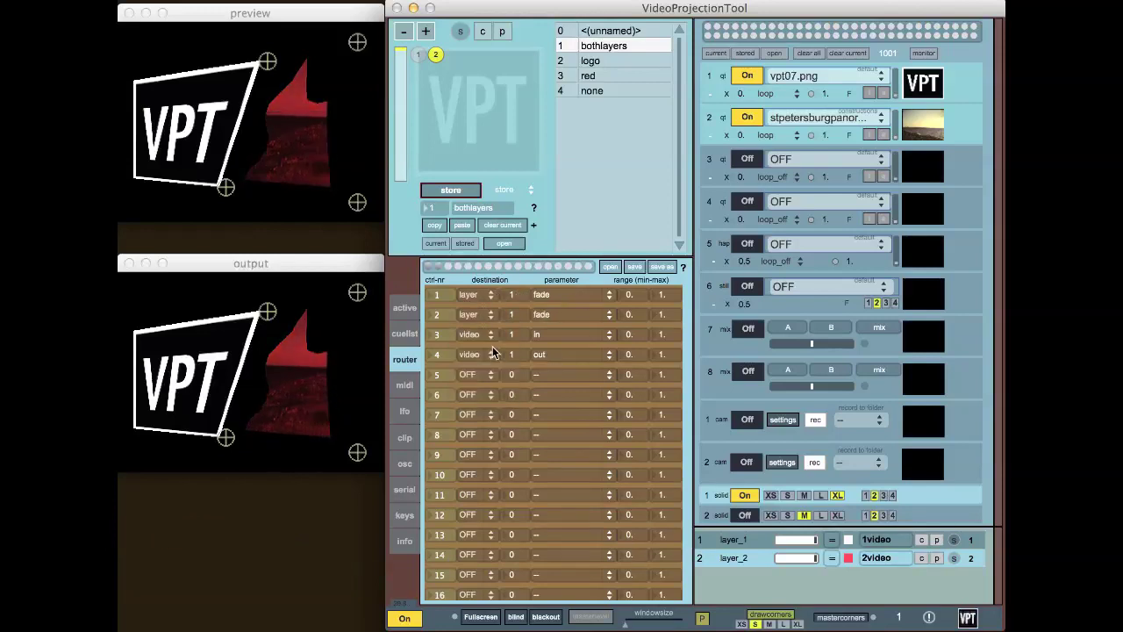
pyautogui.click(513, 317)
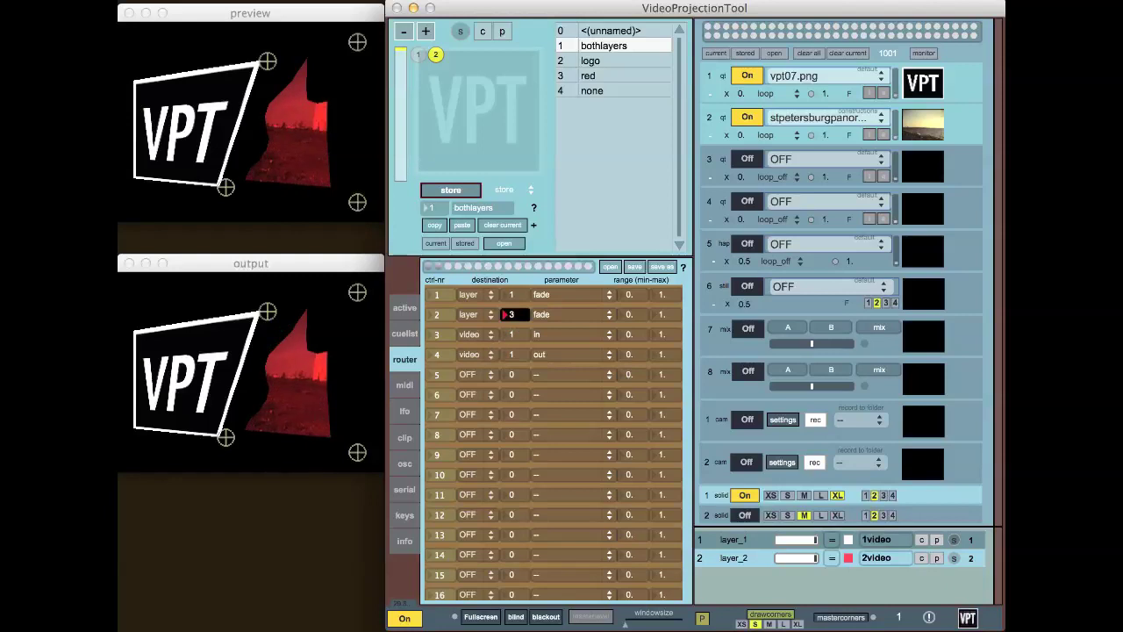
pyautogui.click(558, 307)
pyautogui.click(532, 278)
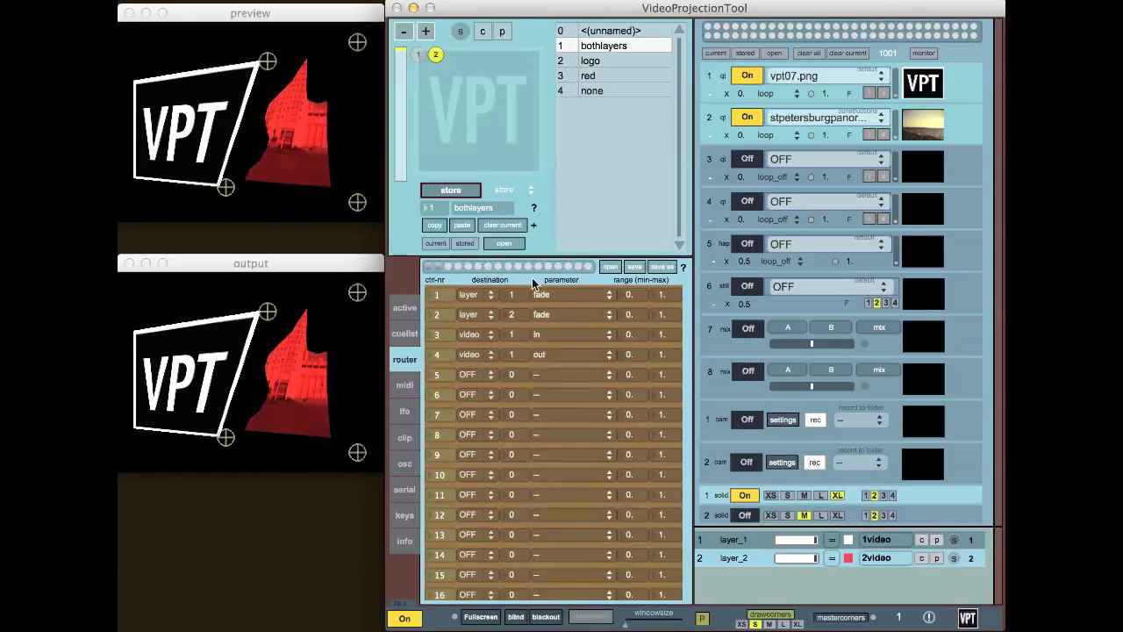
pyautogui.click(411, 386)
pyautogui.moveTo(466, 419); pyautogui.dragTo(467, 349)
# Step: Assign the layer 2 fade routing to controller 1 as well, and fade both layers with virtual MIDI slider 1
pyautogui.click(405, 359)
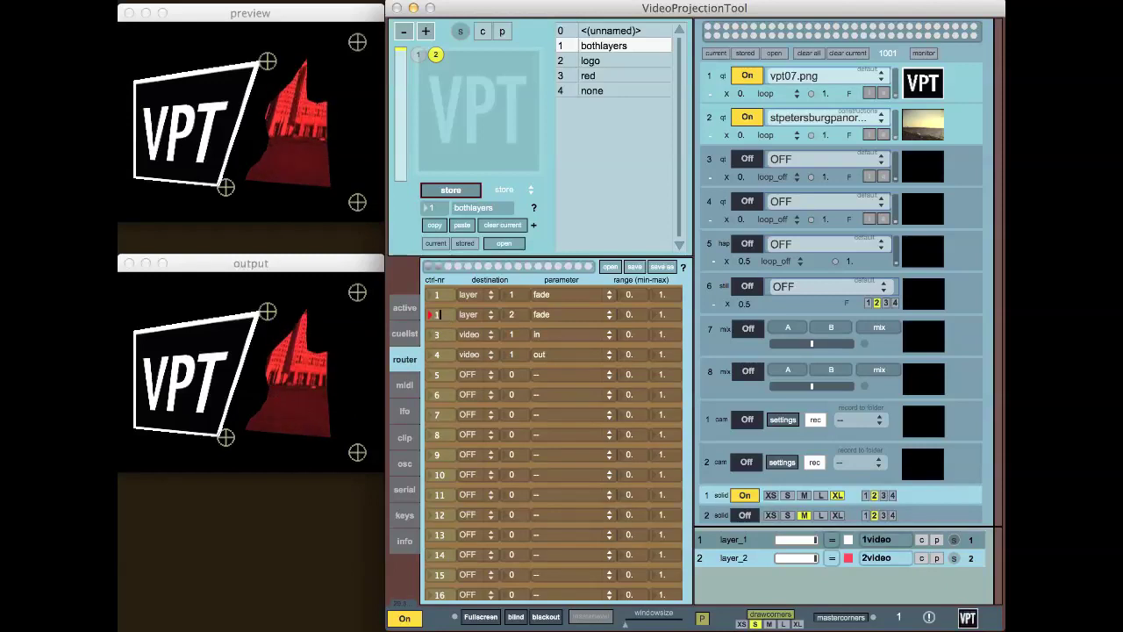
pyautogui.click(407, 385)
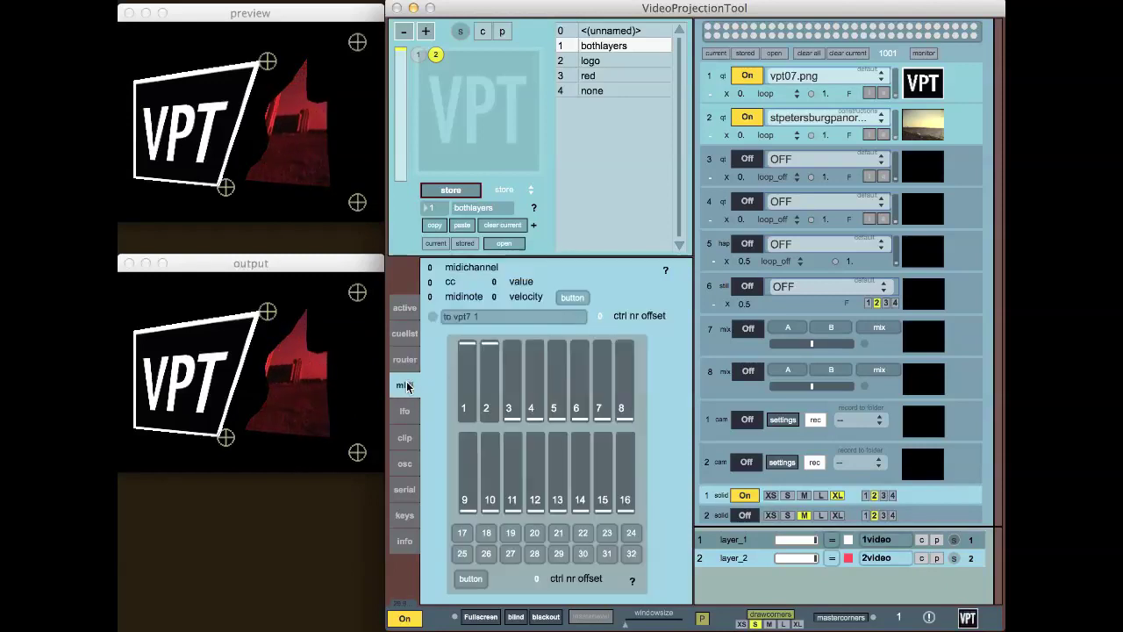
pyautogui.moveTo(469, 357)
pyautogui.mouseDown()
pyautogui.moveTo(468, 412)
pyautogui.moveTo(469, 347)
pyautogui.mouseUp()
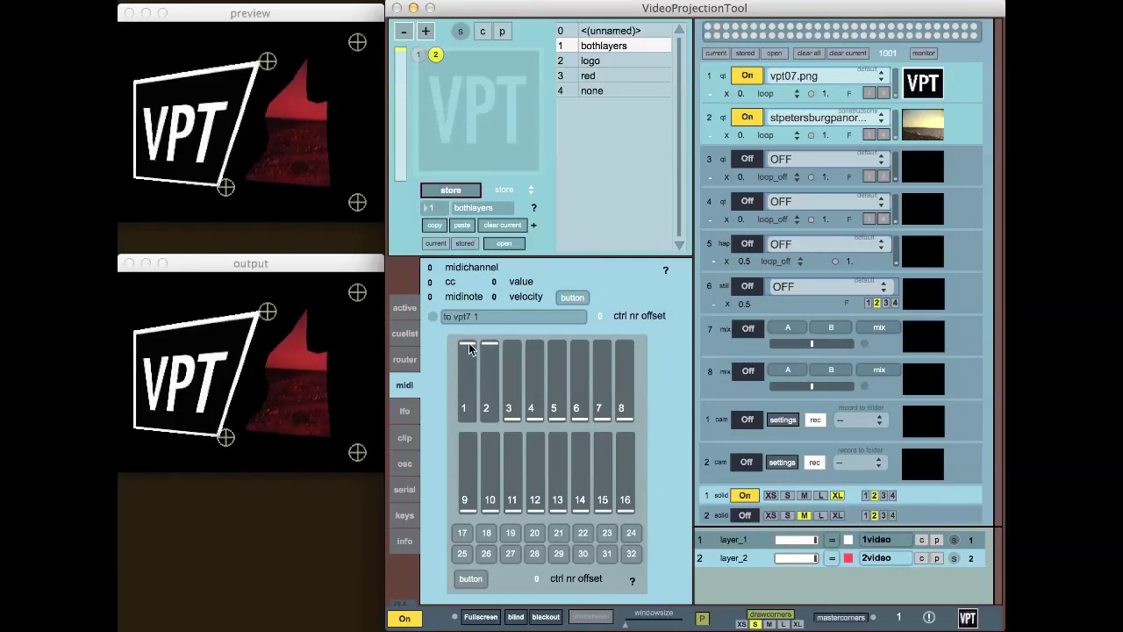
# Step: Run LFO 1 to drive the layer fades, set its sine rate to 0.46, and turn it off
pyautogui.click(408, 414)
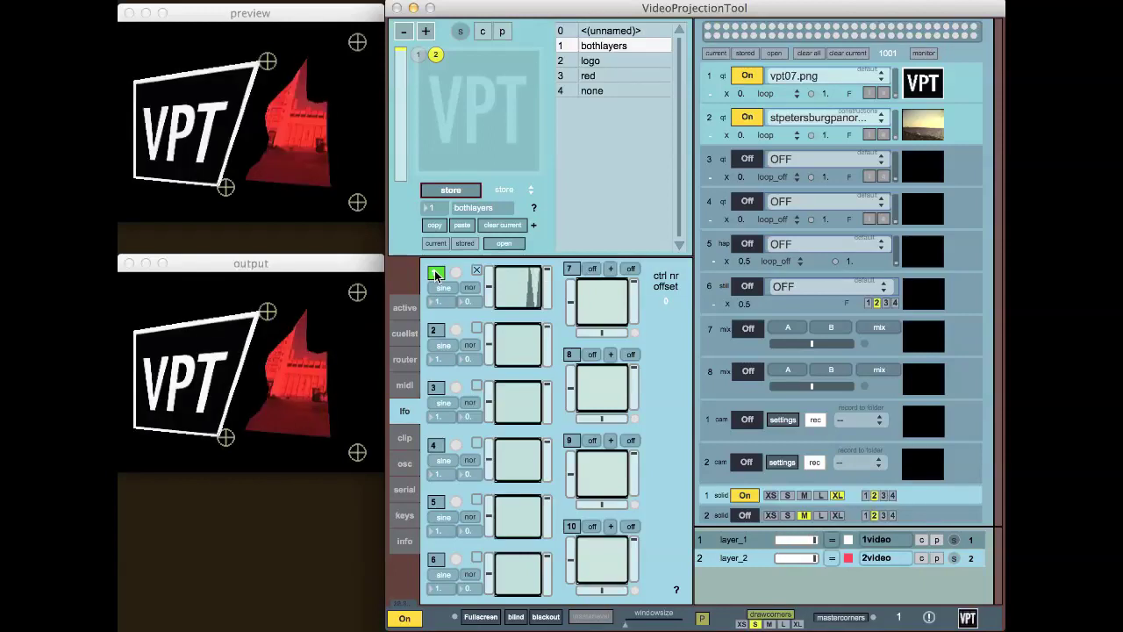
pyautogui.moveTo(446, 305)
pyautogui.mouseDown()
pyautogui.moveTo(446, 350)
pyautogui.moveTo(446, 304)
pyautogui.mouseUp()
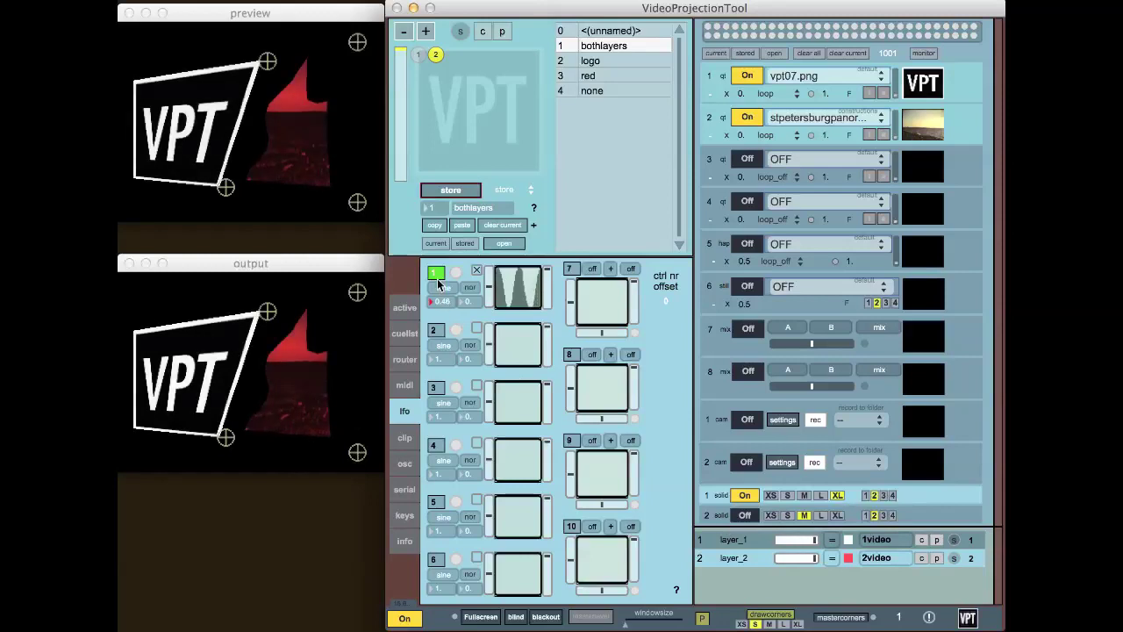
pyautogui.click(436, 275)
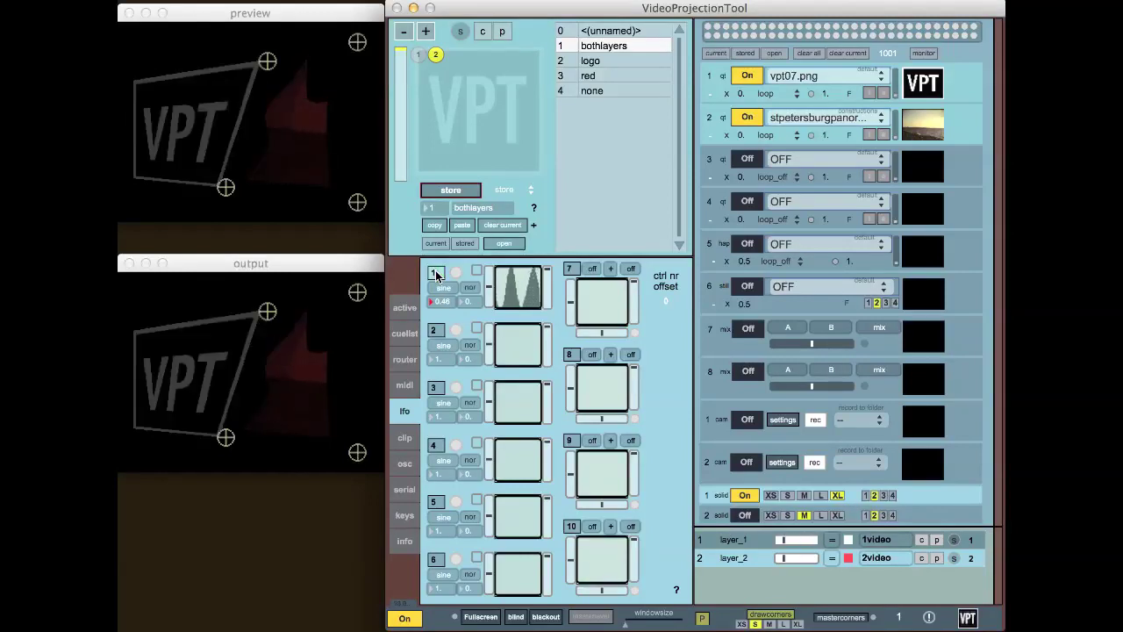
# Step: Invert the layer 2 fade routing with range minimum 1 and maximum 0, and try it with virtual MIDI slider 1
pyautogui.click(406, 363)
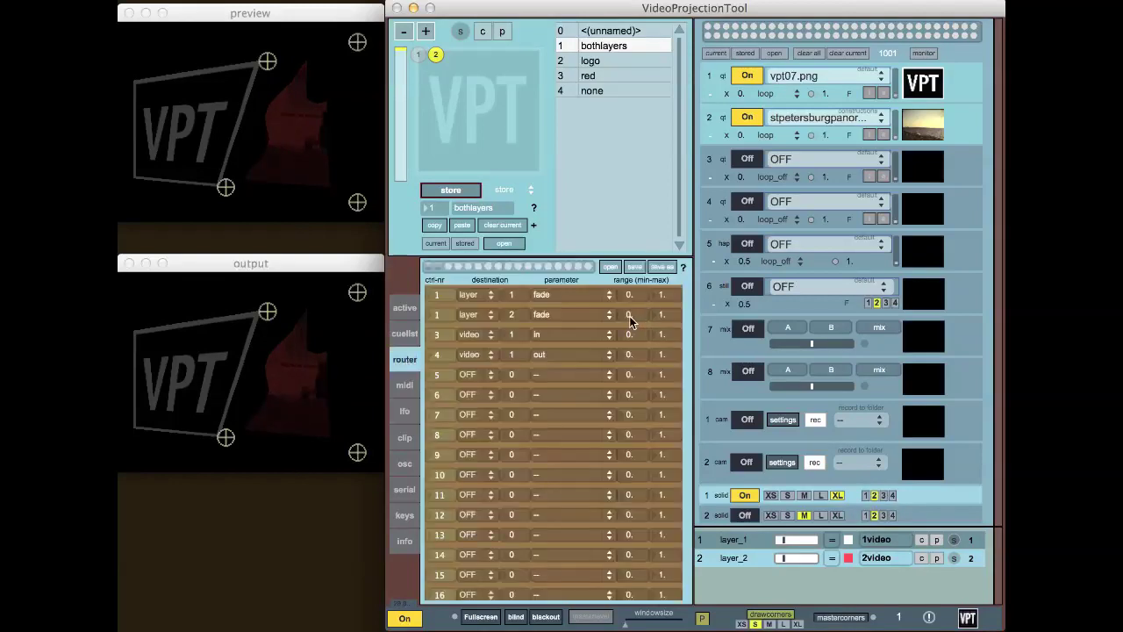
pyautogui.moveTo(629, 316); pyautogui.dragTo(629, 308)
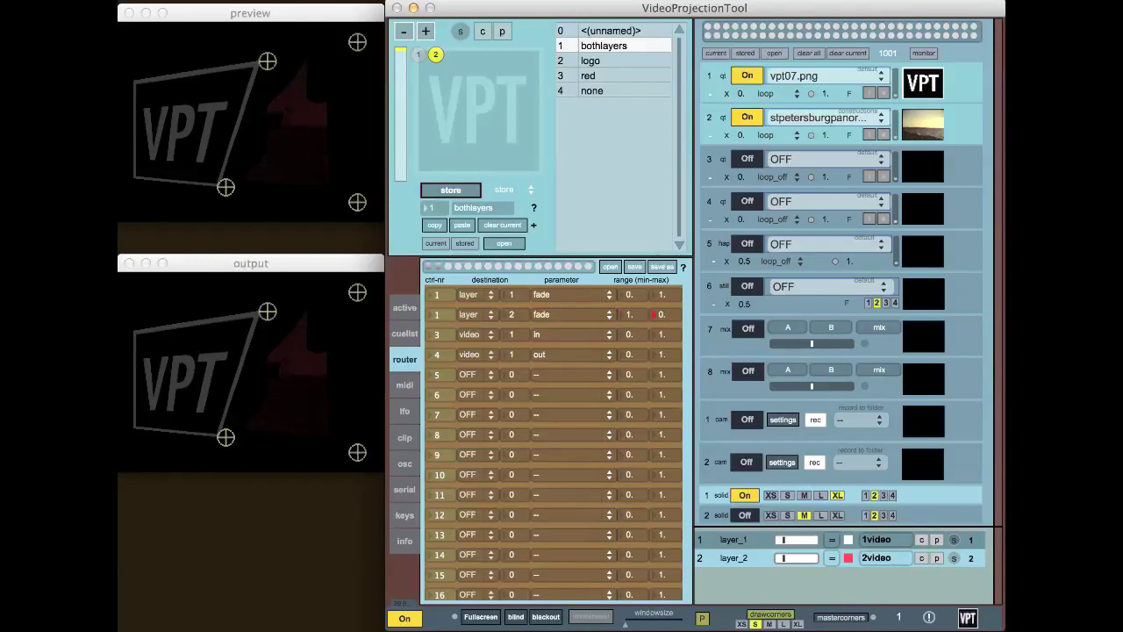
pyautogui.click(403, 386)
pyautogui.moveTo(464, 347)
pyautogui.mouseDown()
pyautogui.moveTo(465, 408)
pyautogui.moveTo(465, 347)
pyautogui.mouseUp()
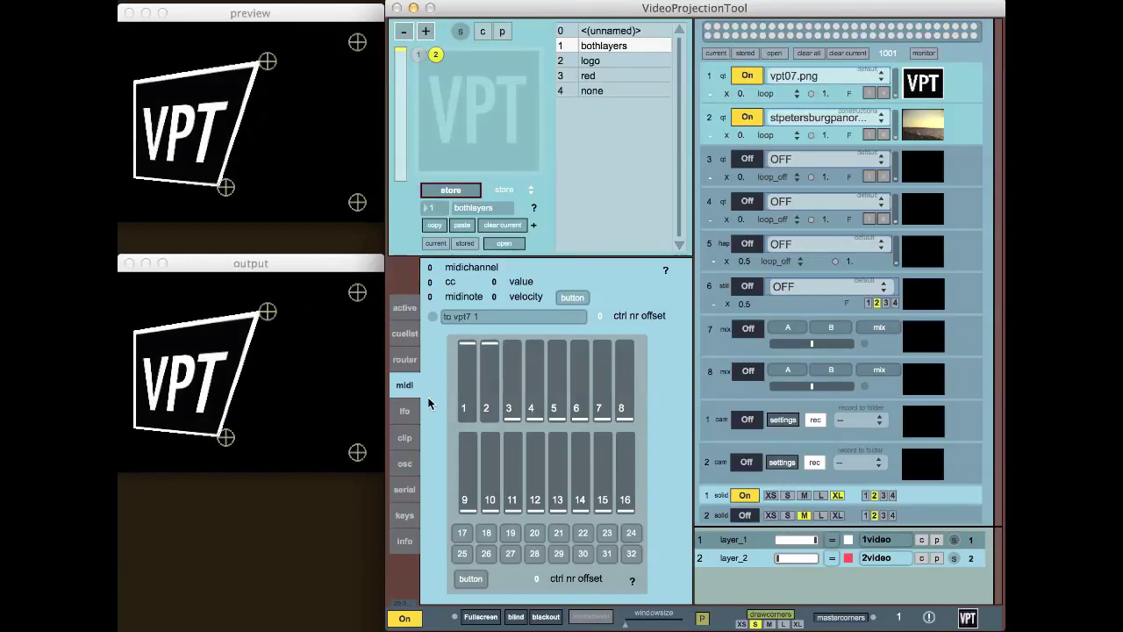
# Step: Turn LFO 1 on to crossfade automatically between layer 1 and layer 2
pyautogui.click(405, 413)
pyautogui.click(437, 276)
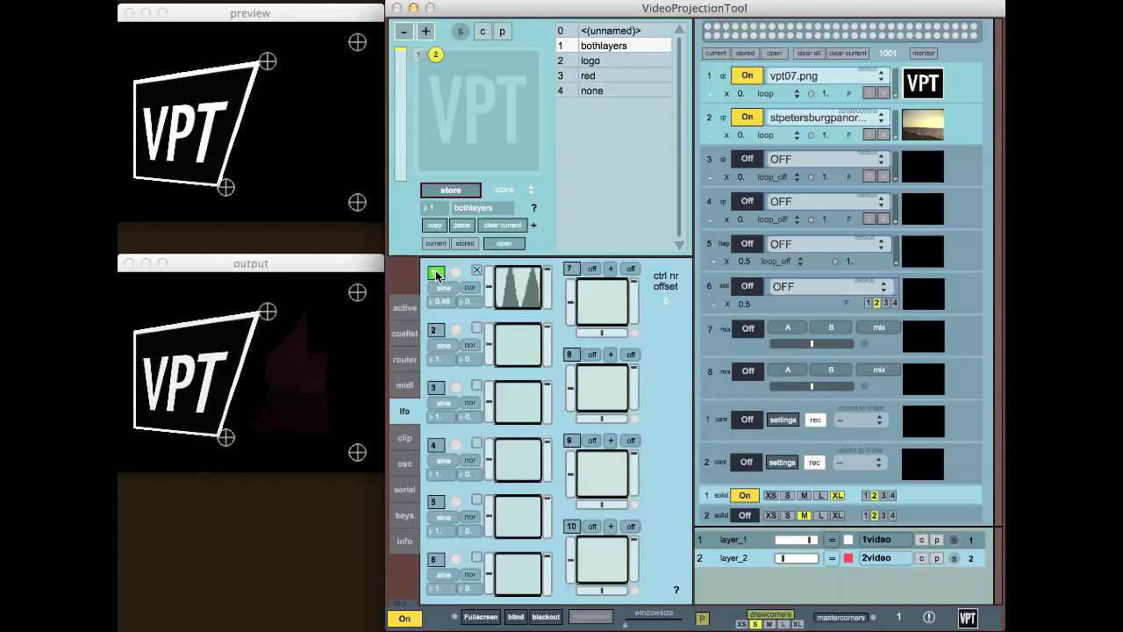